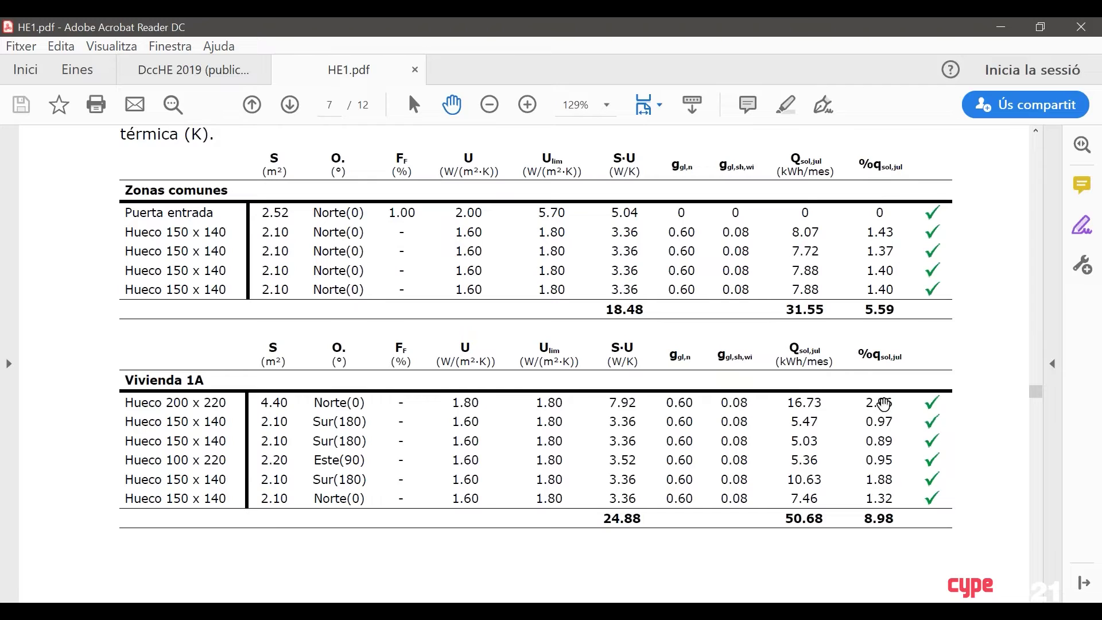
Review the July solar gains and percentage contributions of the glazed openings in the common areas and dwellings tables of HE1.pdf
double_click(878, 403)
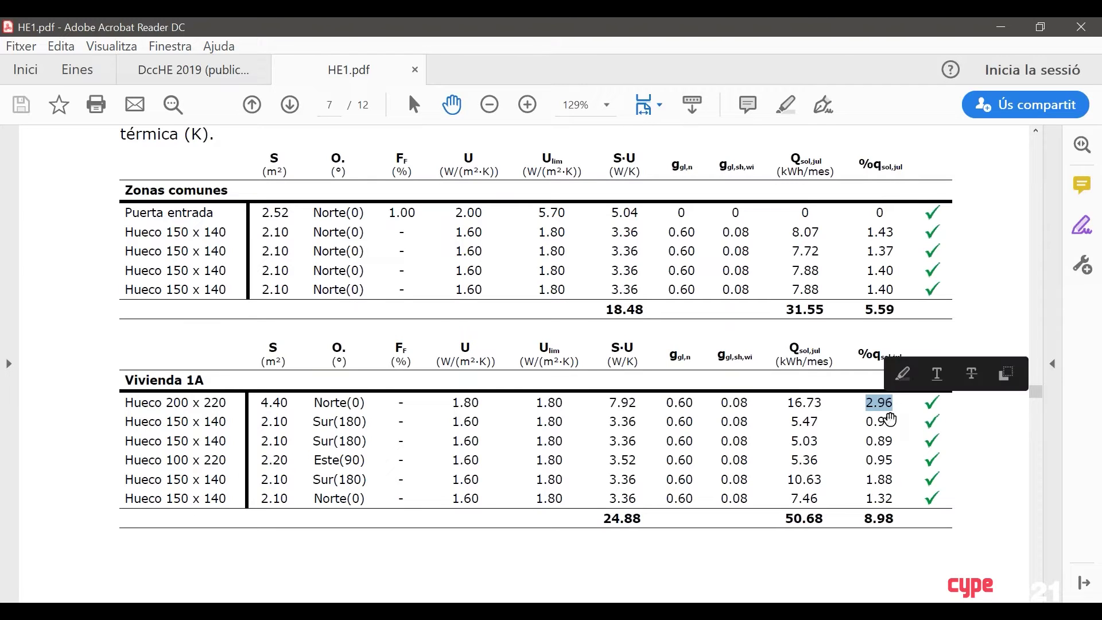
left_click(886, 419)
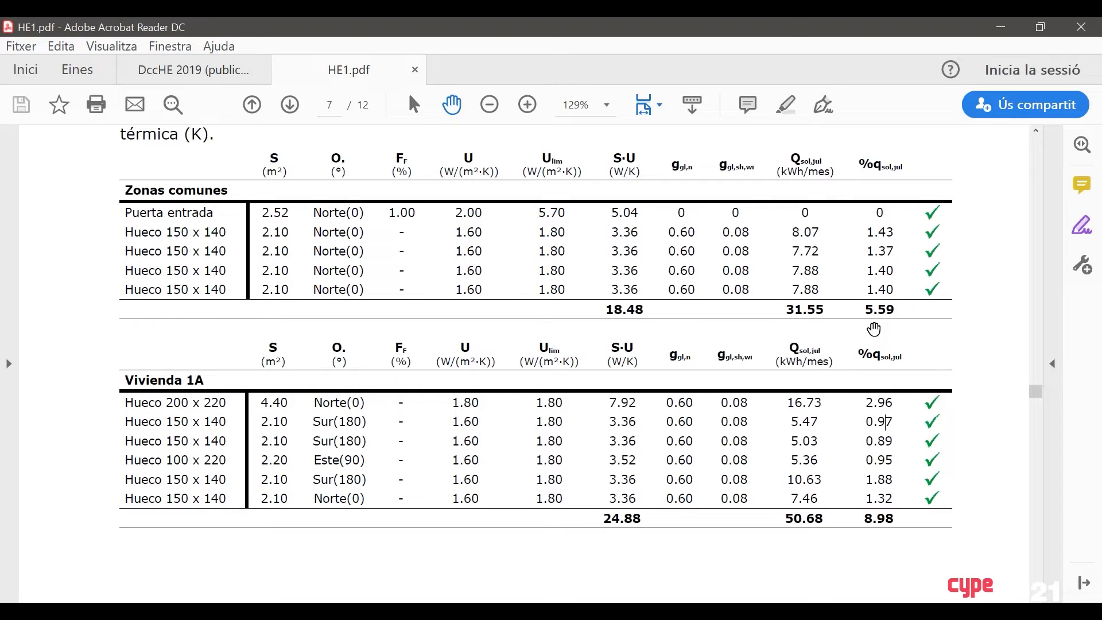
scroll(875, 331, "down", 7)
scroll(878, 335, "down", 10)
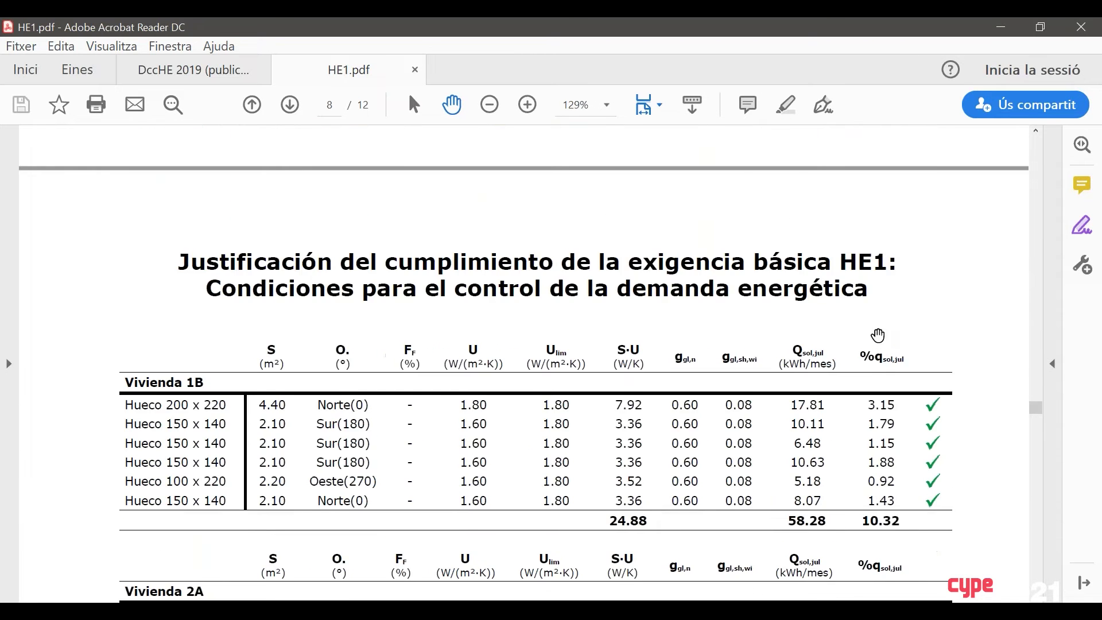
scroll(810, 224, "down", 3)
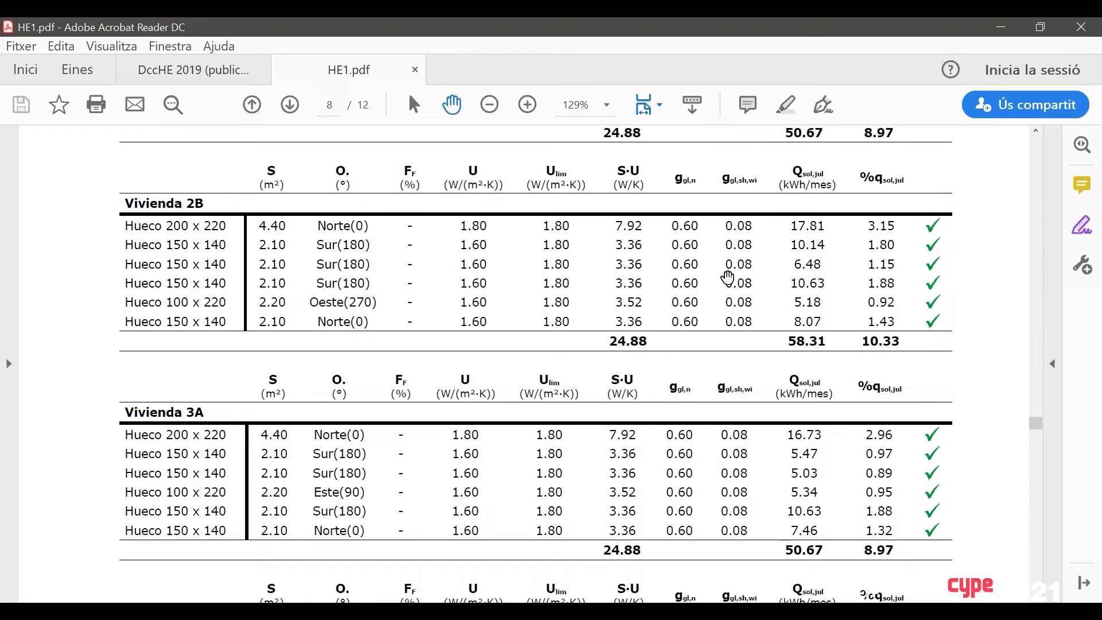
scroll(768, 291, "down", 2)
Examine section 3.1.3 on thermal bridges, checking type, length and linear transmittance for the common areas
scroll(768, 291, "down", 20)
scroll(770, 306, "down", 20)
scroll(763, 299, "up", 2)
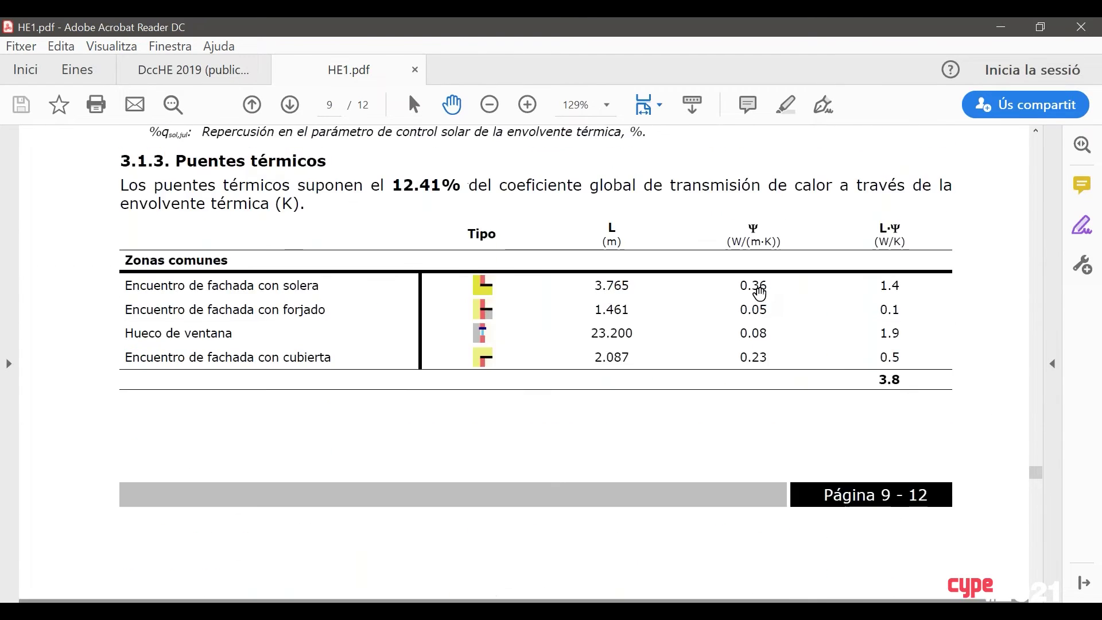
scroll(760, 293, "up", 2)
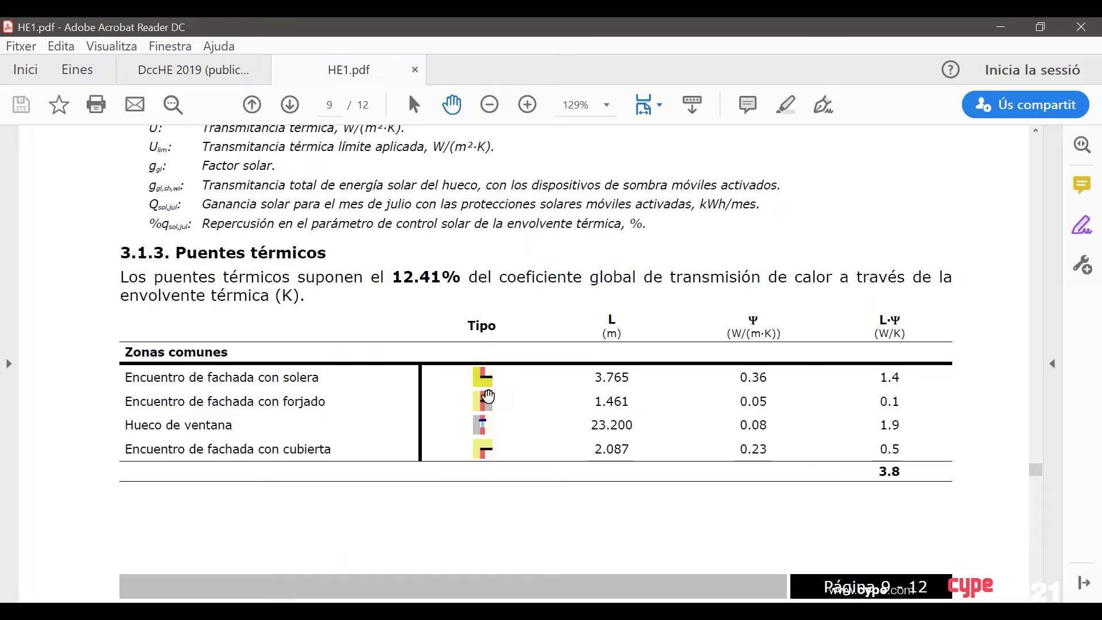
scroll(487, 396, "down", 5)
scroll(492, 388, "up", 3)
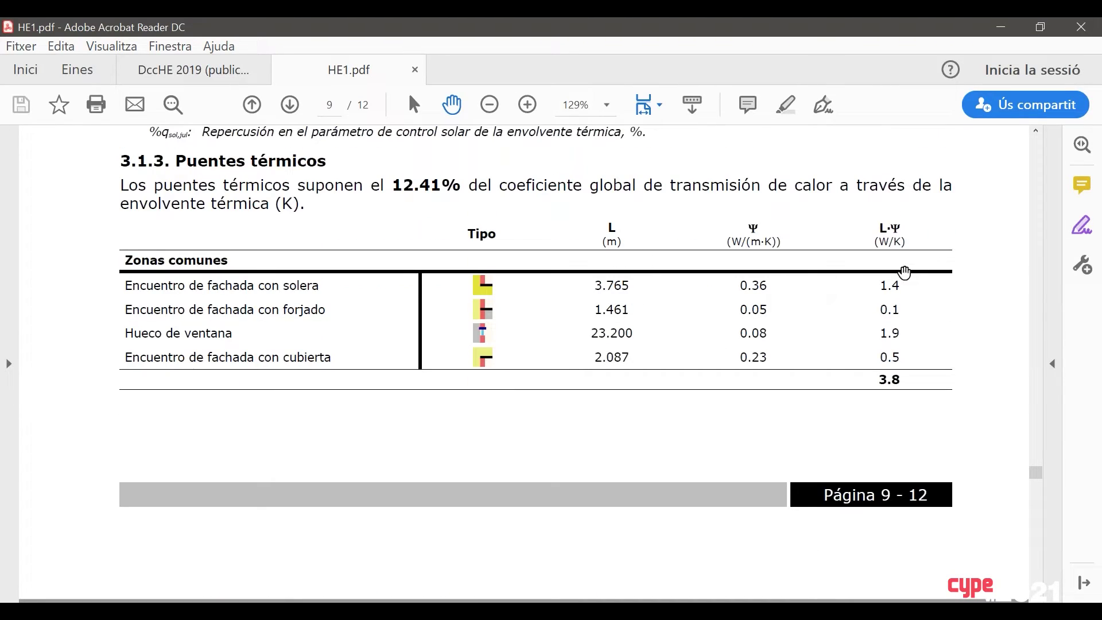
scroll(908, 402, "down", 1)
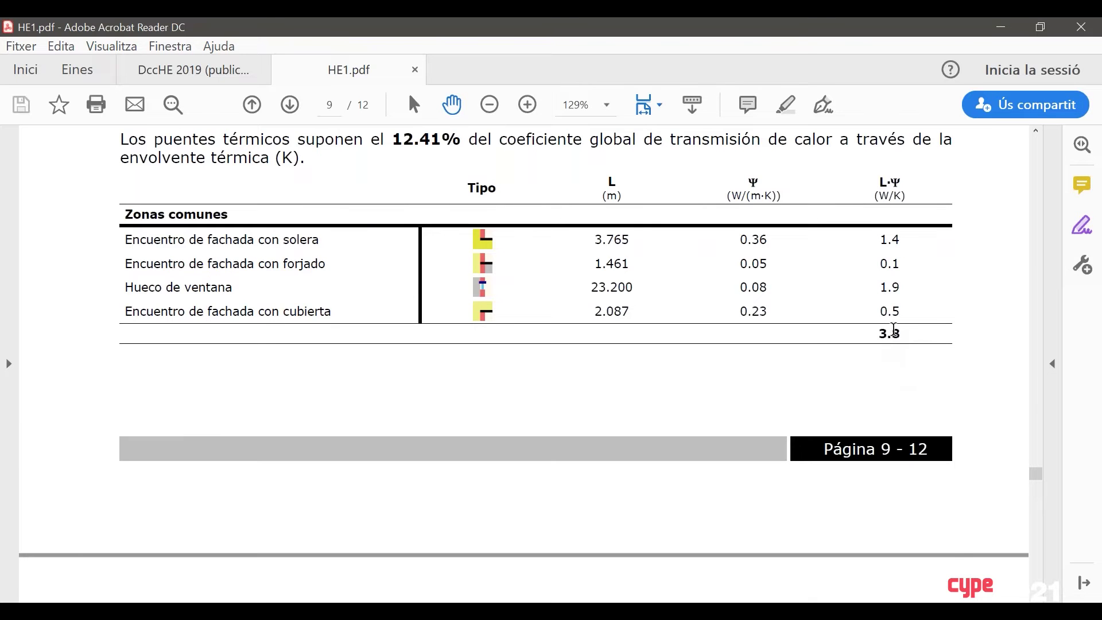
Examine section 3.2, comparing U values with their limits for partitions and floors between dwellings and common areas
scroll(890, 330, "down", 12)
scroll(845, 329, "down", 20)
scroll(848, 329, "down", 12)
scroll(253, 298, "up", 2)
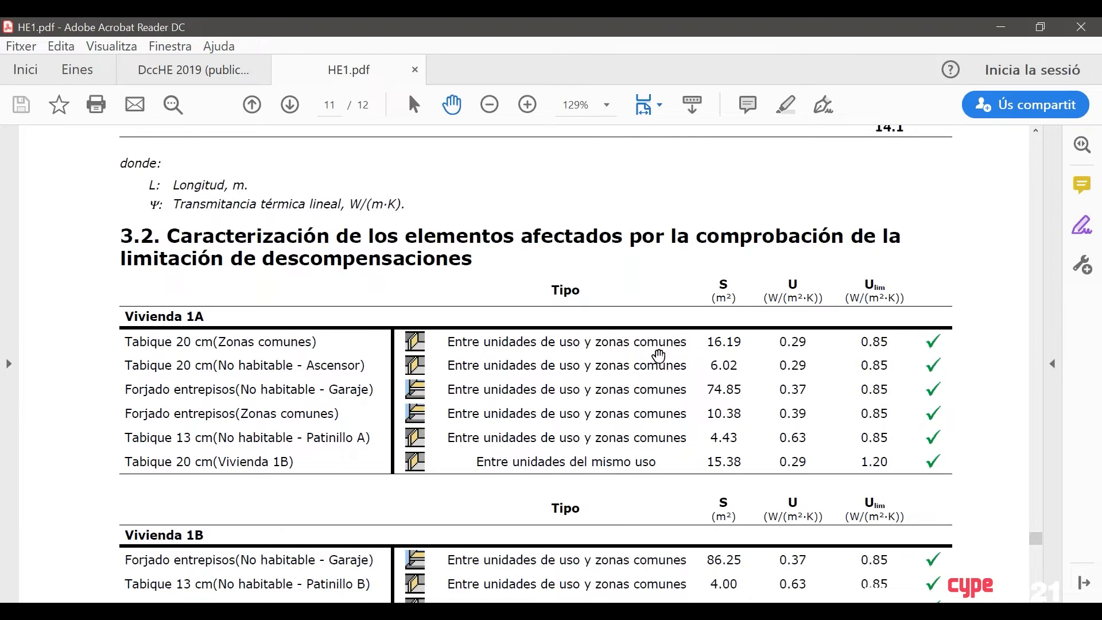
scroll(598, 381, "down", 1)
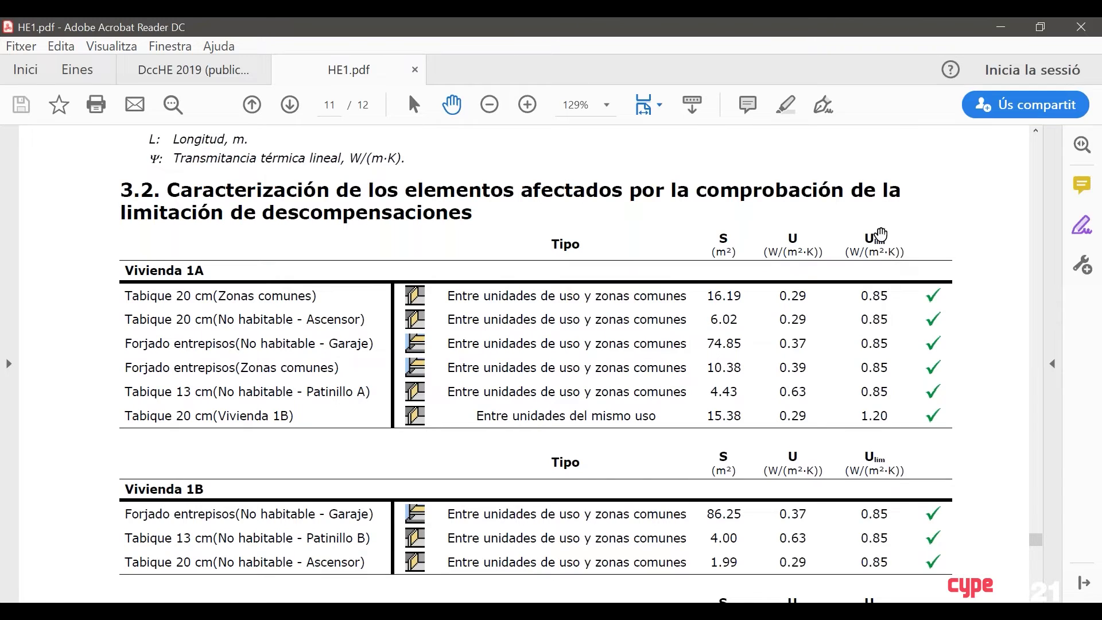
scroll(891, 337, "down", 1)
scroll(890, 337, "down", 10)
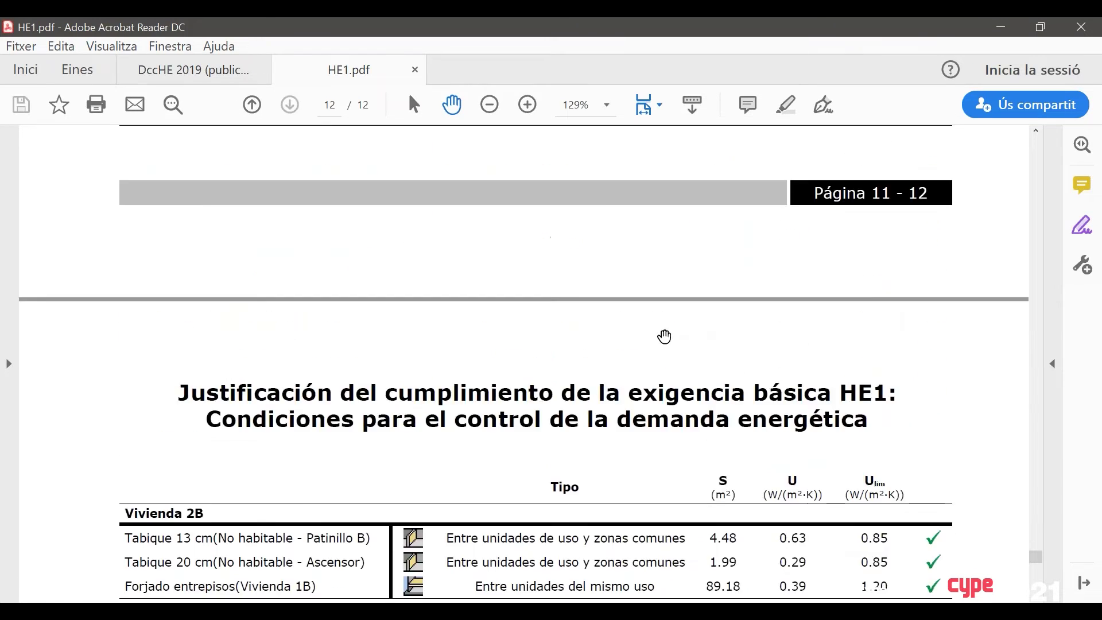
scroll(630, 355, "up", 3)
Switch to CYPETHERM HE Plus, open the general parameters and read the help on the building intervention types
left_click(367, 534)
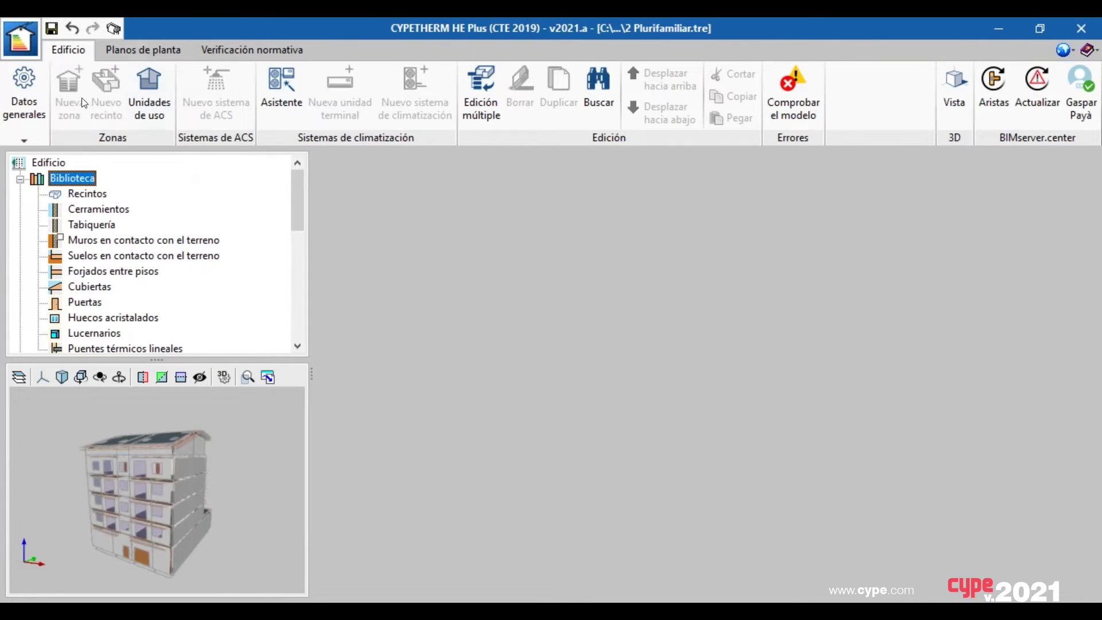
left_click(24, 102)
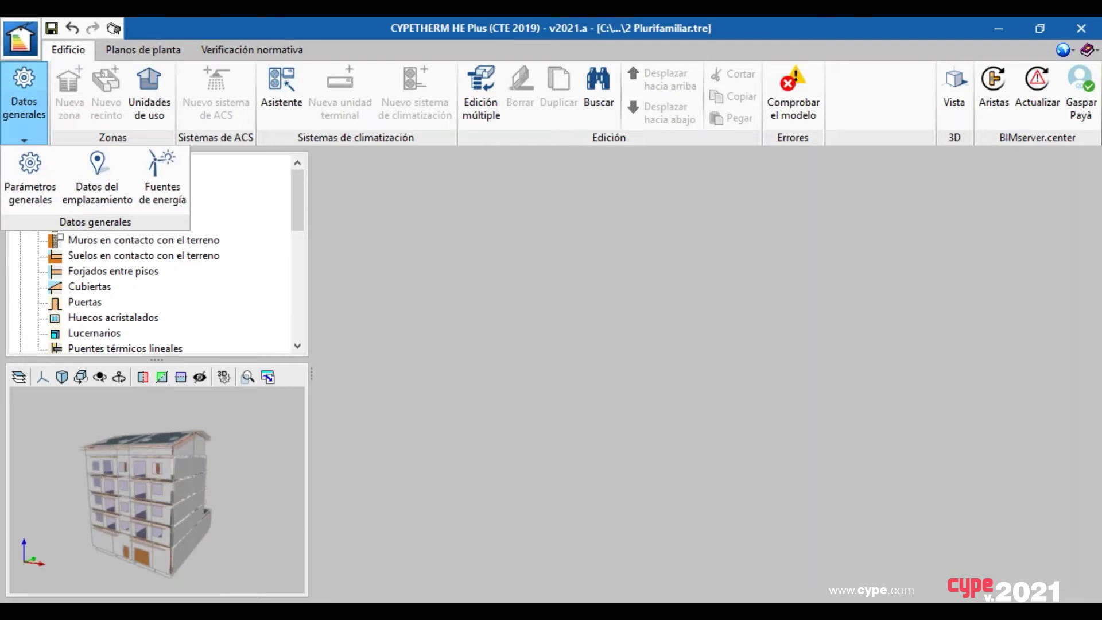
left_click(30, 169)
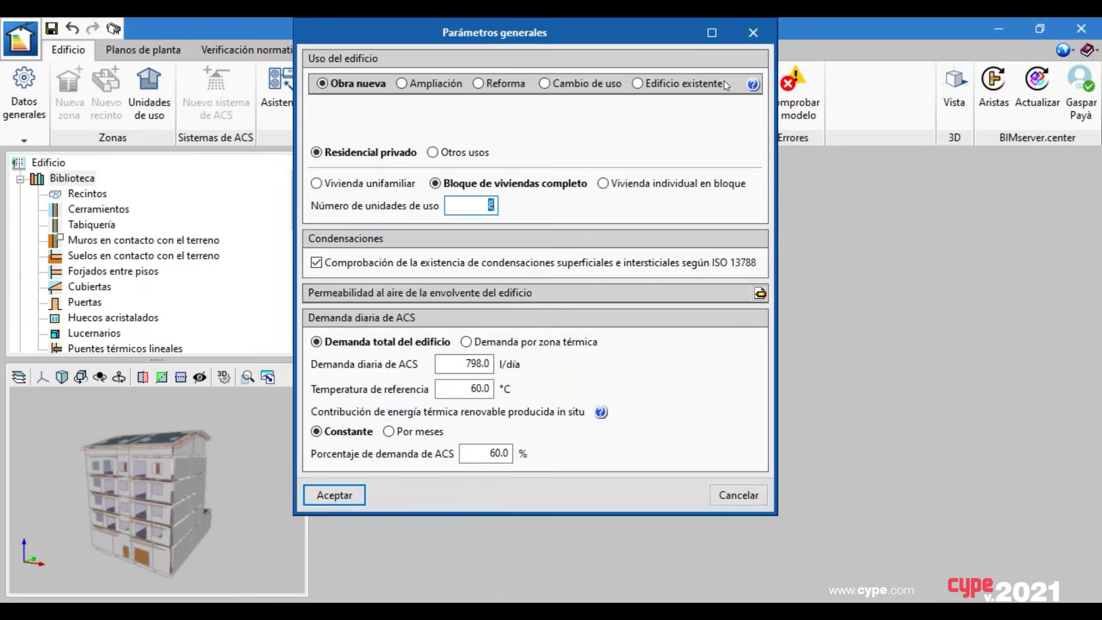
left_click(752, 86)
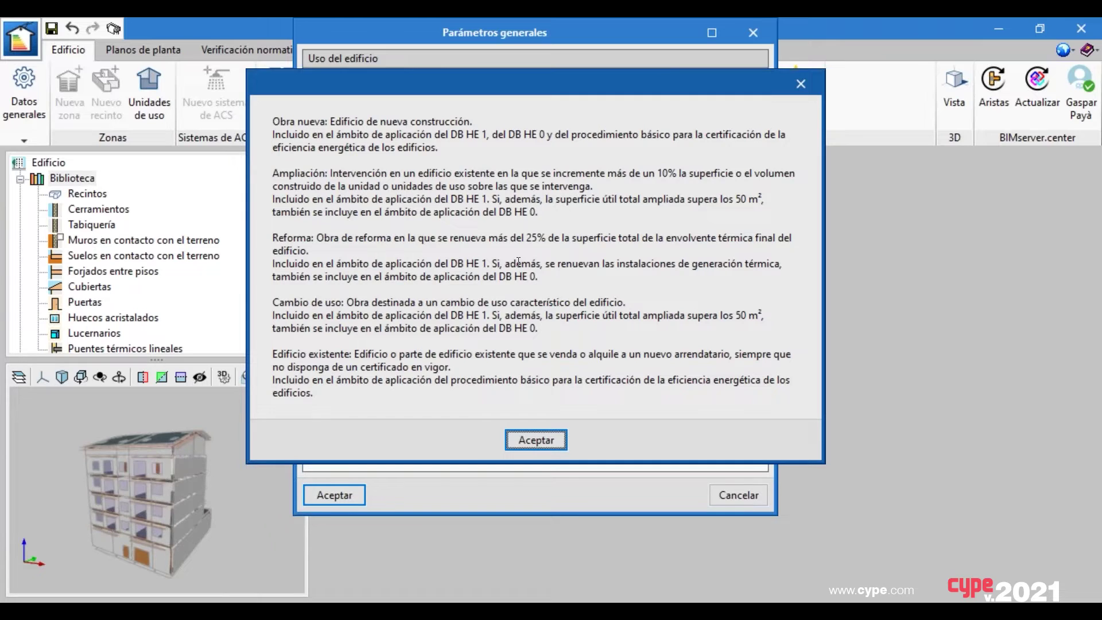
key("Return")
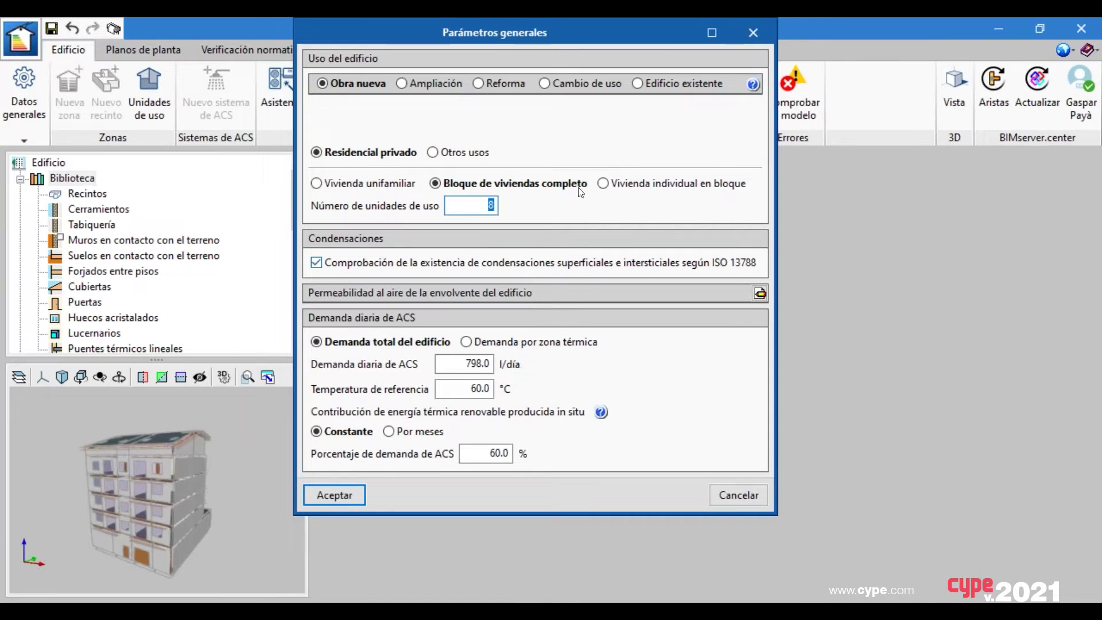
Toggle the ISO 13788 condensation check off and back on, and accept the general parameters
left_click(363, 265)
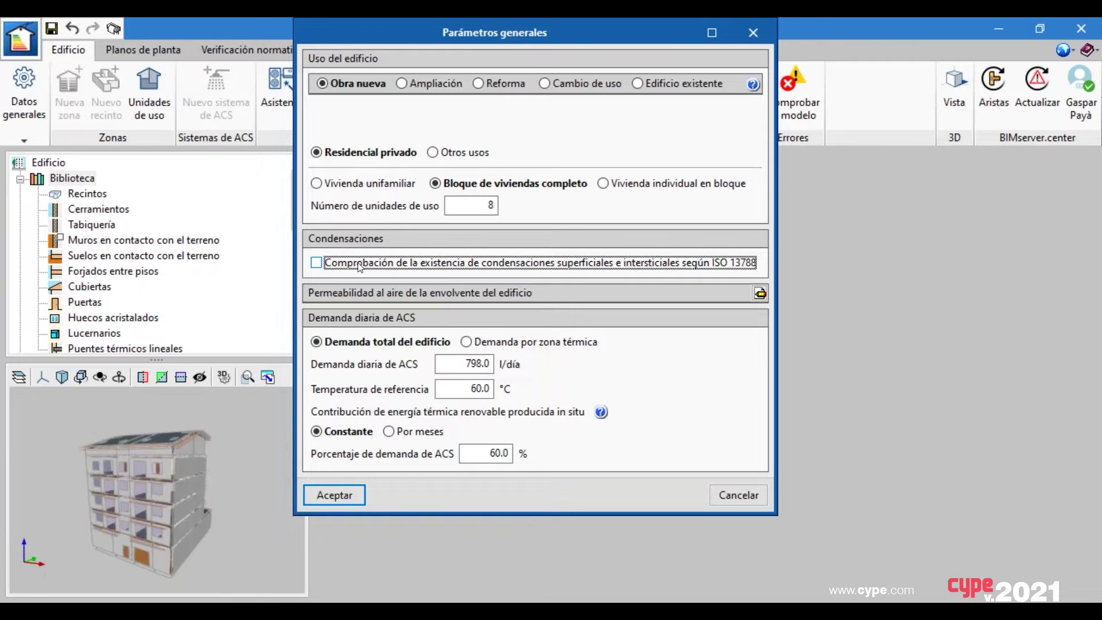
left_click(353, 267)
left_click(340, 497)
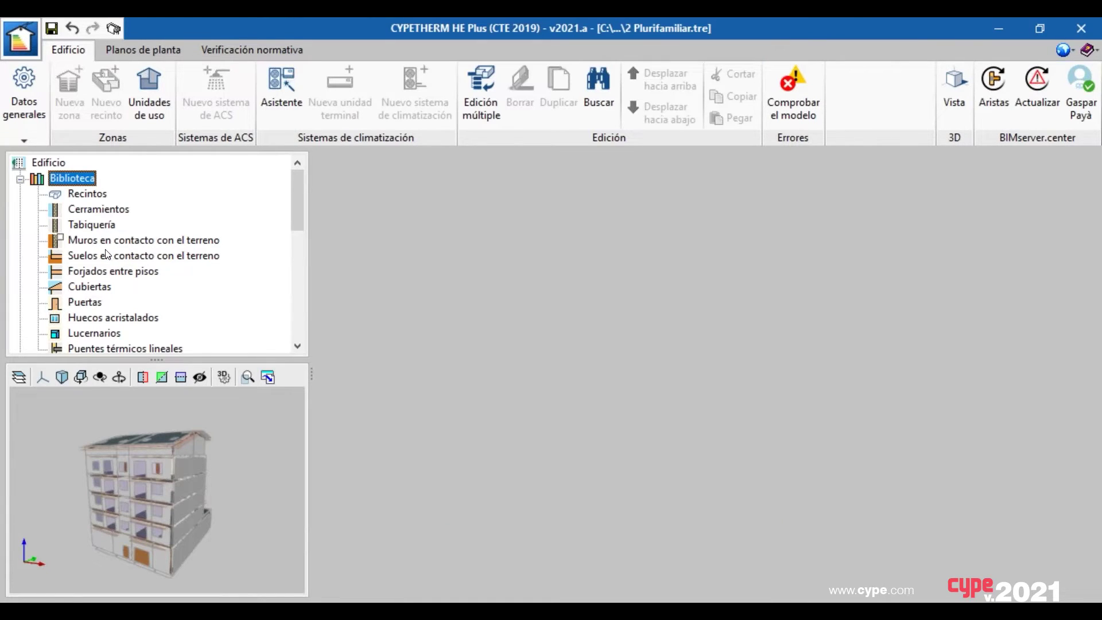
Open the glazed opening Hueco 200 x 220 and consult the reference table for total solar transmittance with movable shading activated
left_click(81, 319)
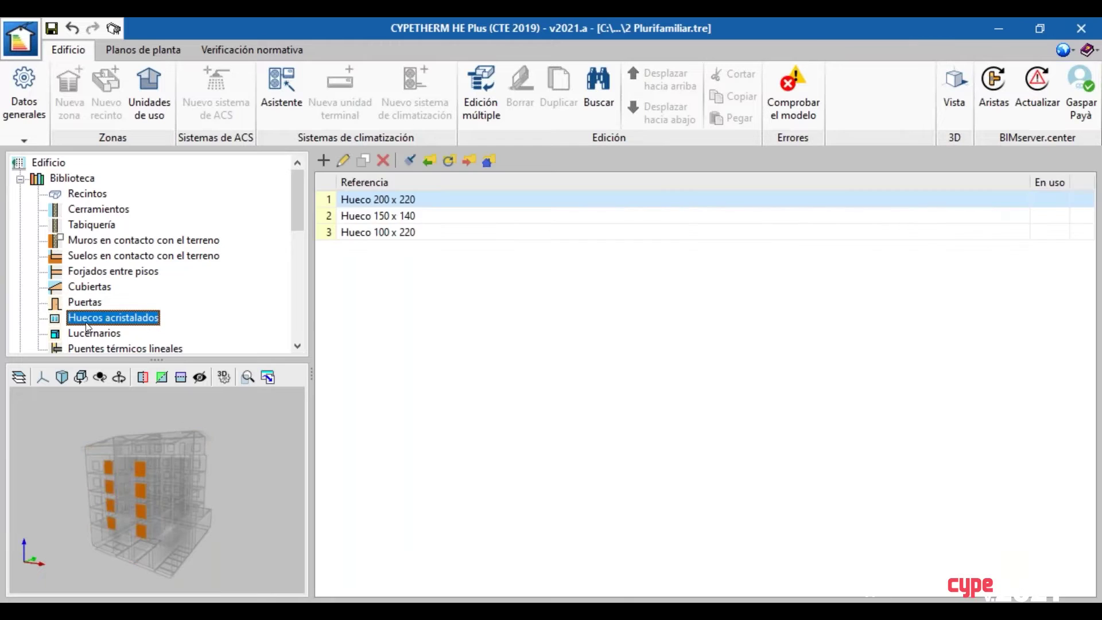
left_click(370, 205)
double_click(371, 203)
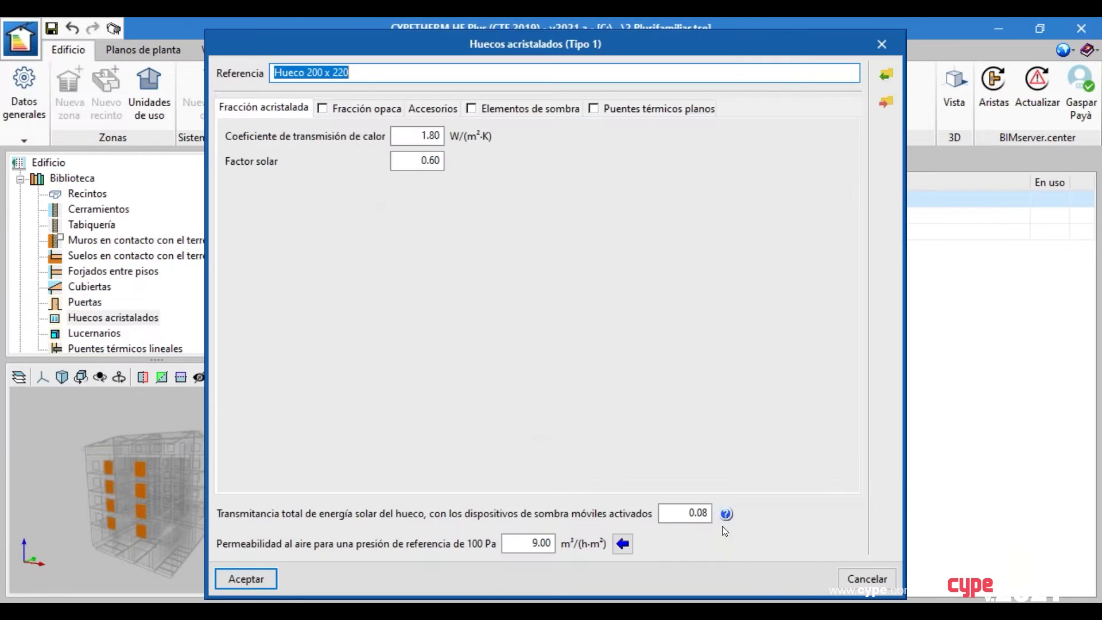
left_click(685, 505)
double_click(685, 505)
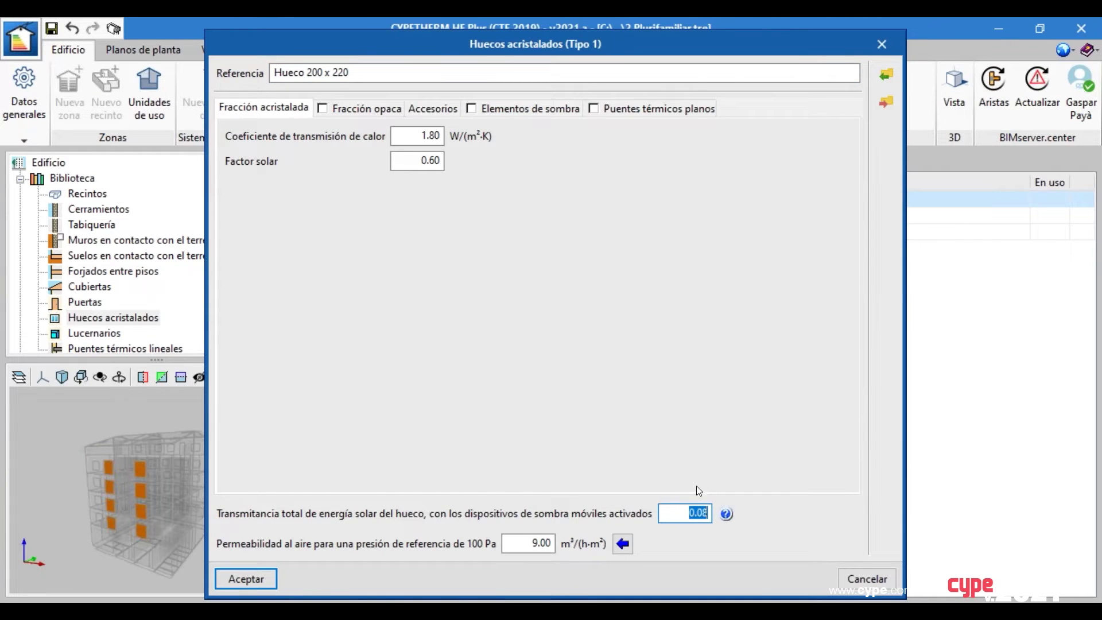
left_click(726, 513)
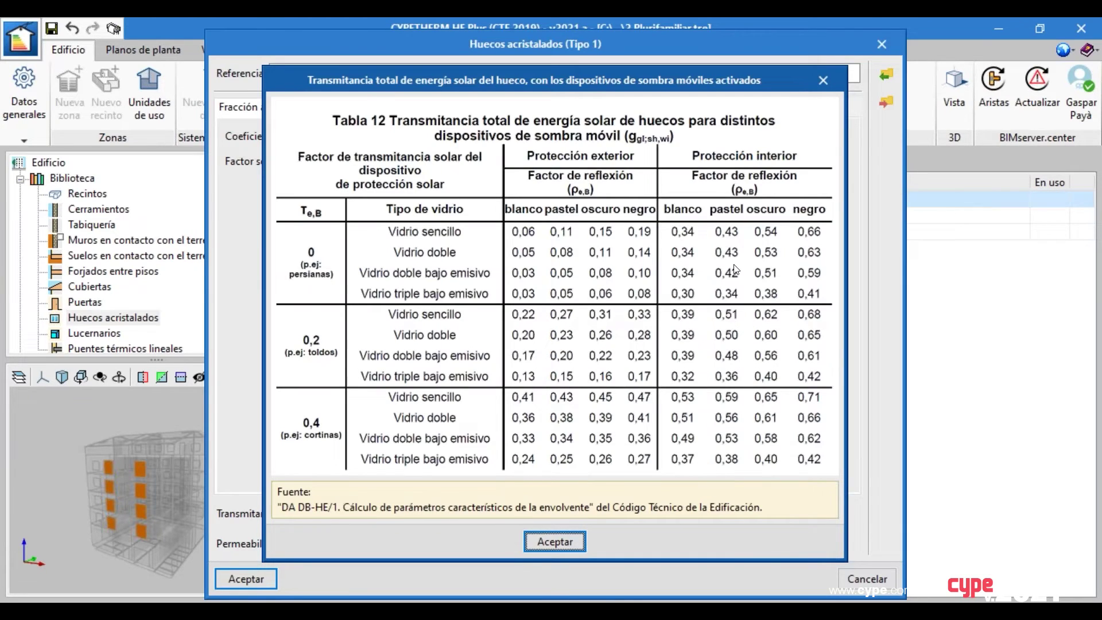
left_click(833, 78)
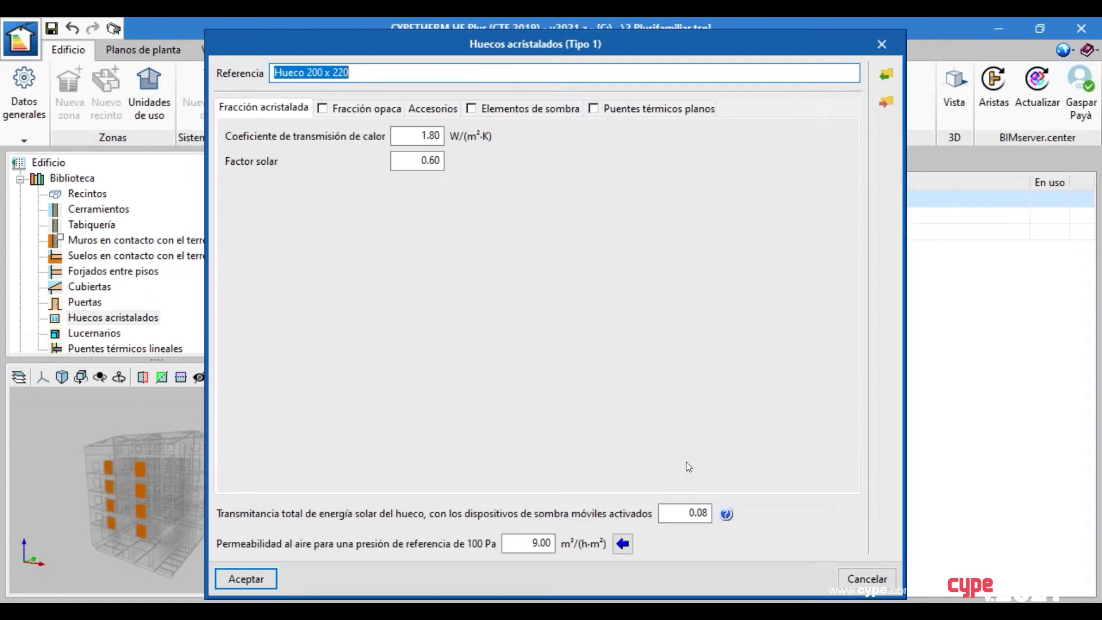
Inspect the opening's solar factor and its total solar energy transmittance with movable shading devices activated
left_click(687, 513)
double_click(687, 512)
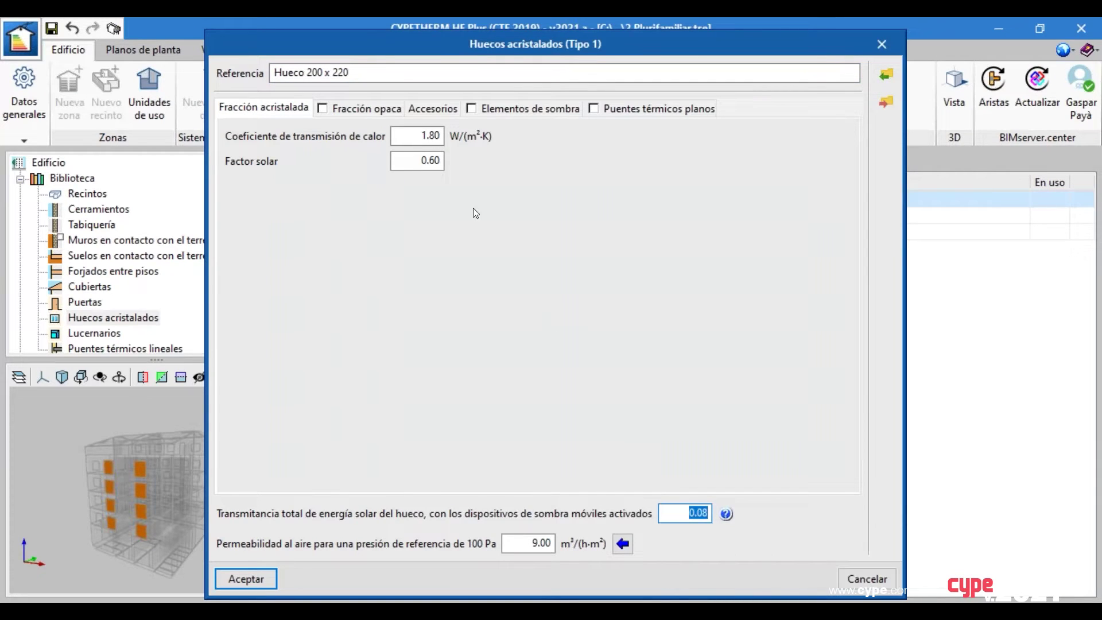
left_click(390, 165)
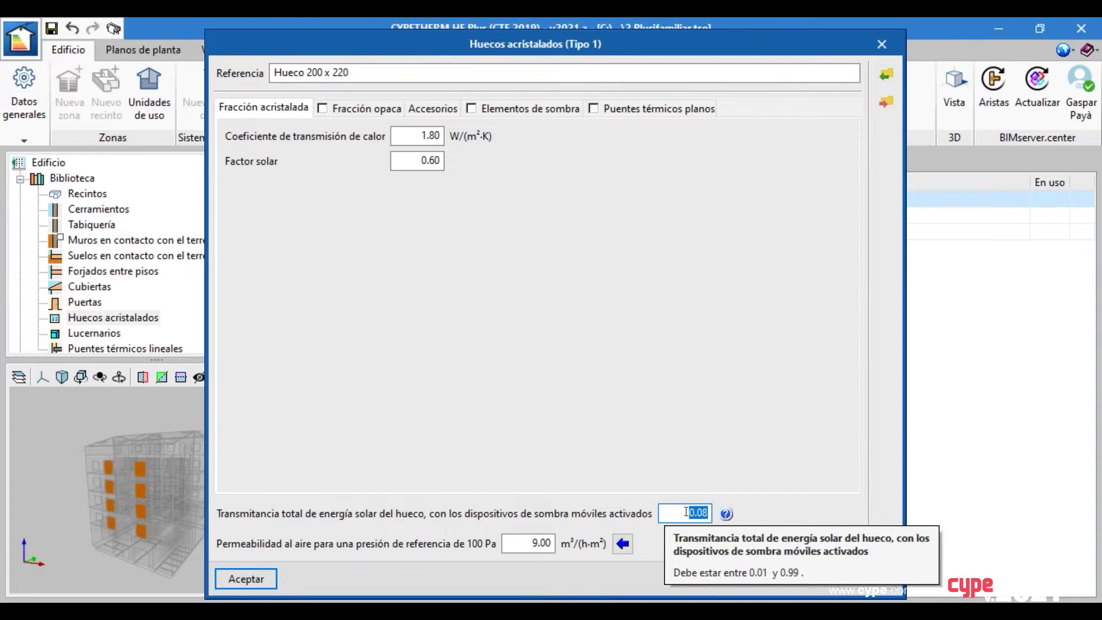
left_click(686, 512)
left_click_drag(680, 510, 712, 520)
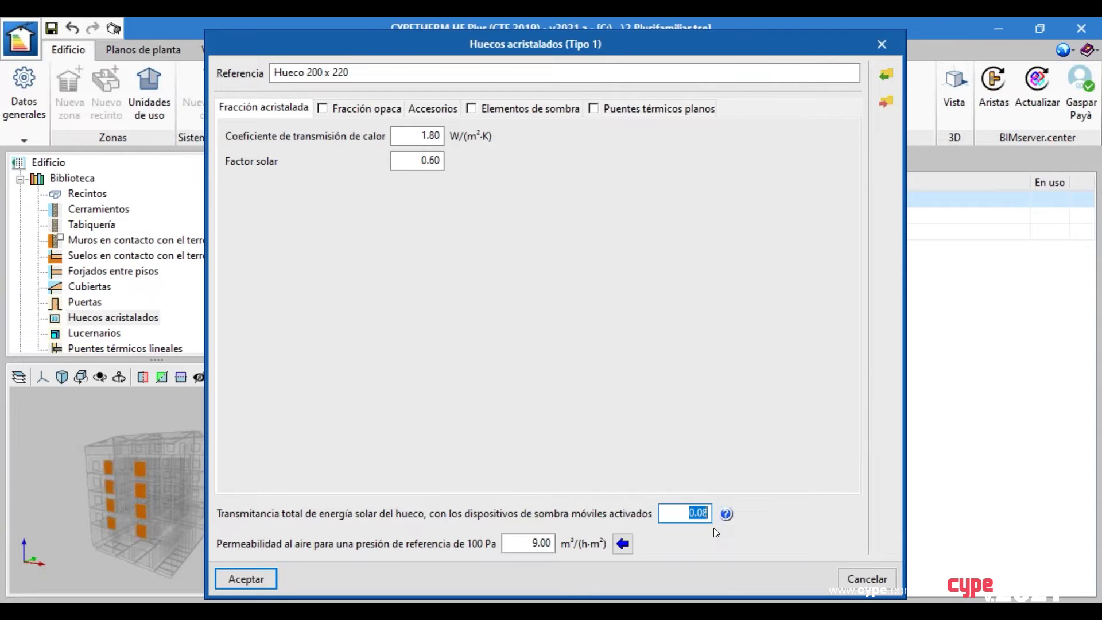
left_click(418, 161)
left_click_drag(401, 165, 510, 217)
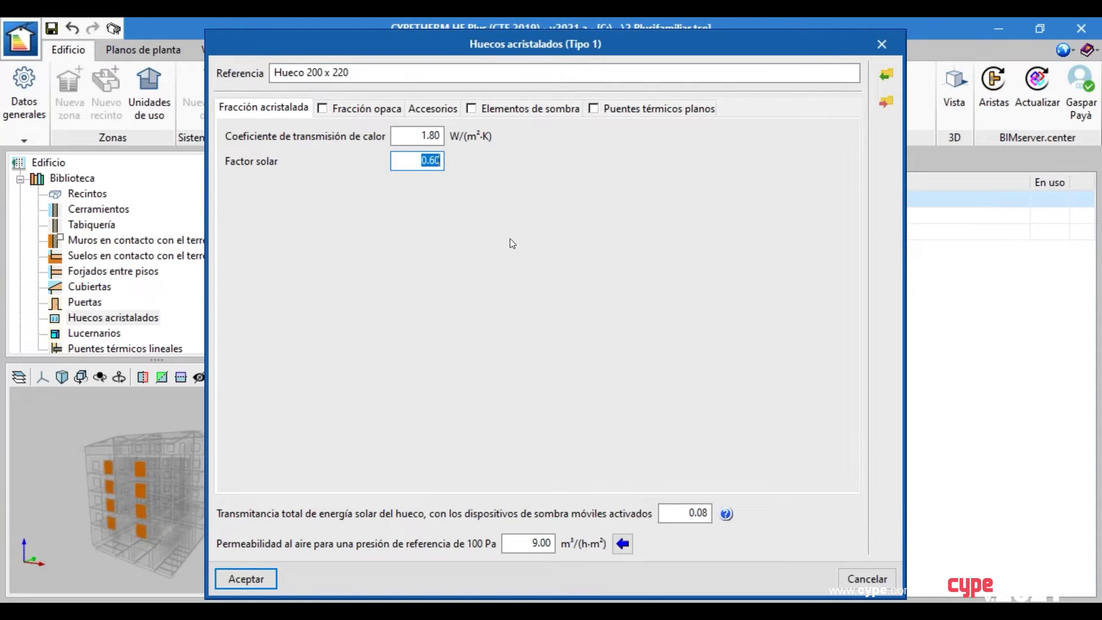
left_click(675, 514)
left_click_drag(676, 513, 707, 509)
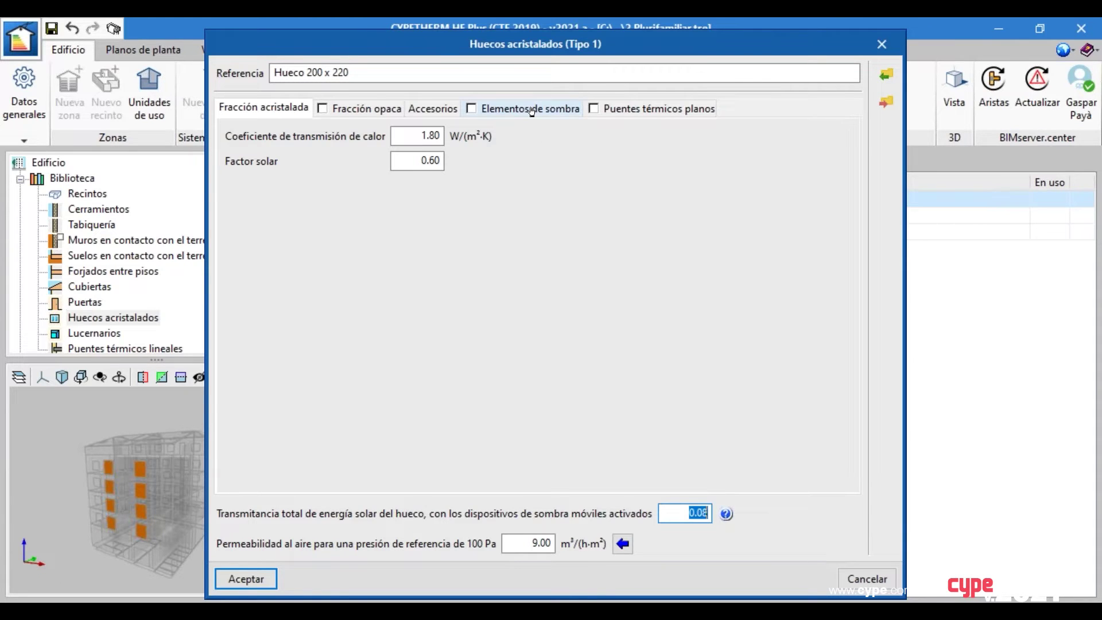
Try the overhang and left side projection shading elements on Hueco 200 x 220, and close the opening without saving
left_click(531, 110)
left_click(470, 108)
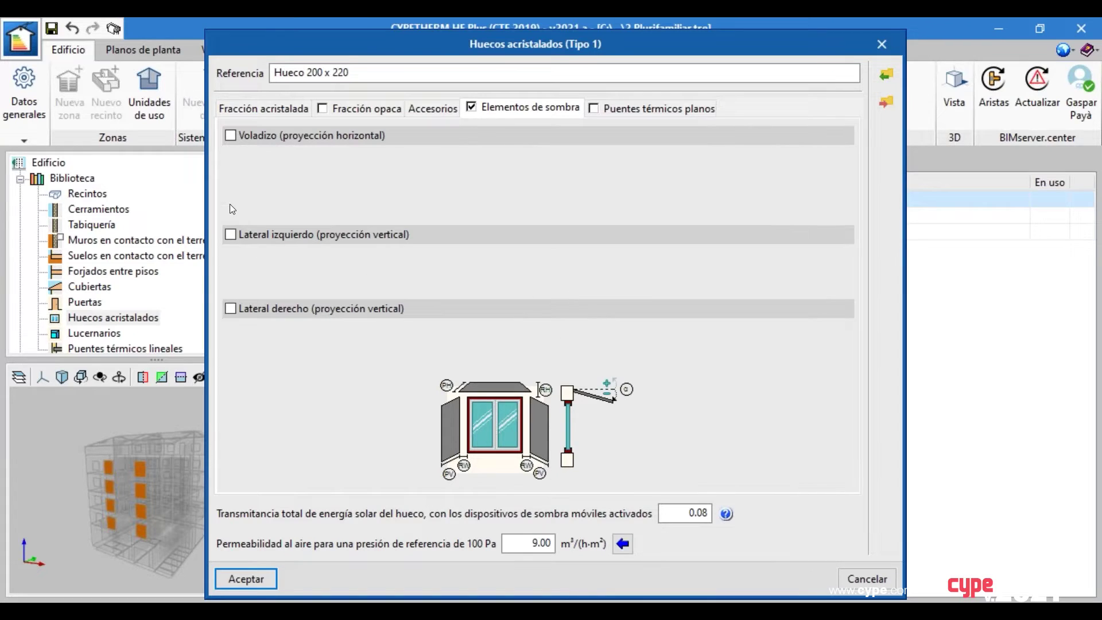
left_click(245, 133)
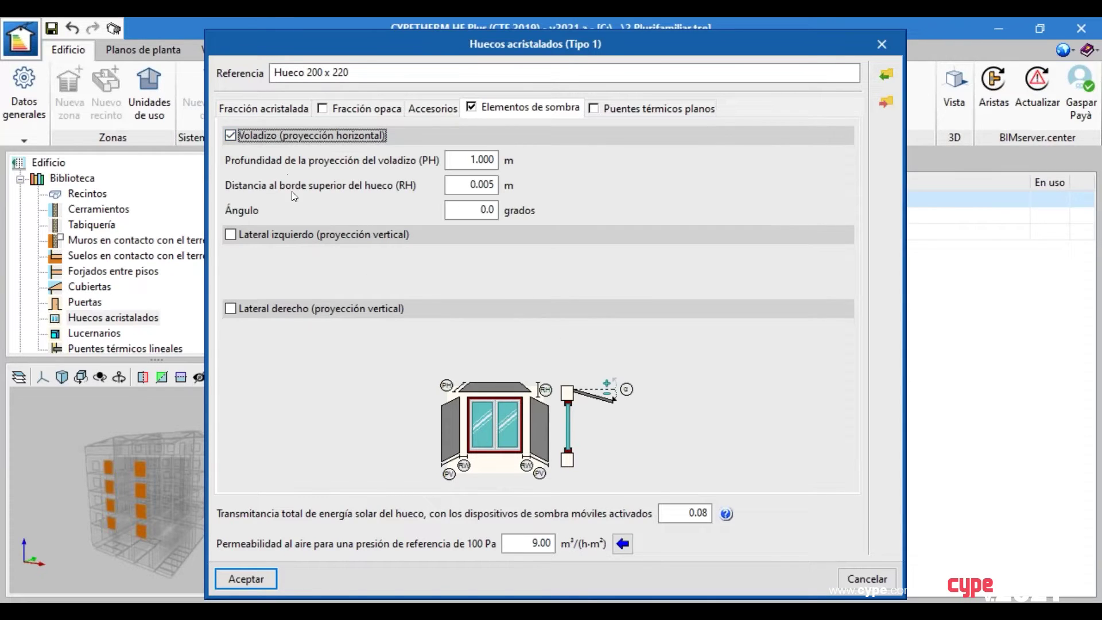
left_click(243, 234)
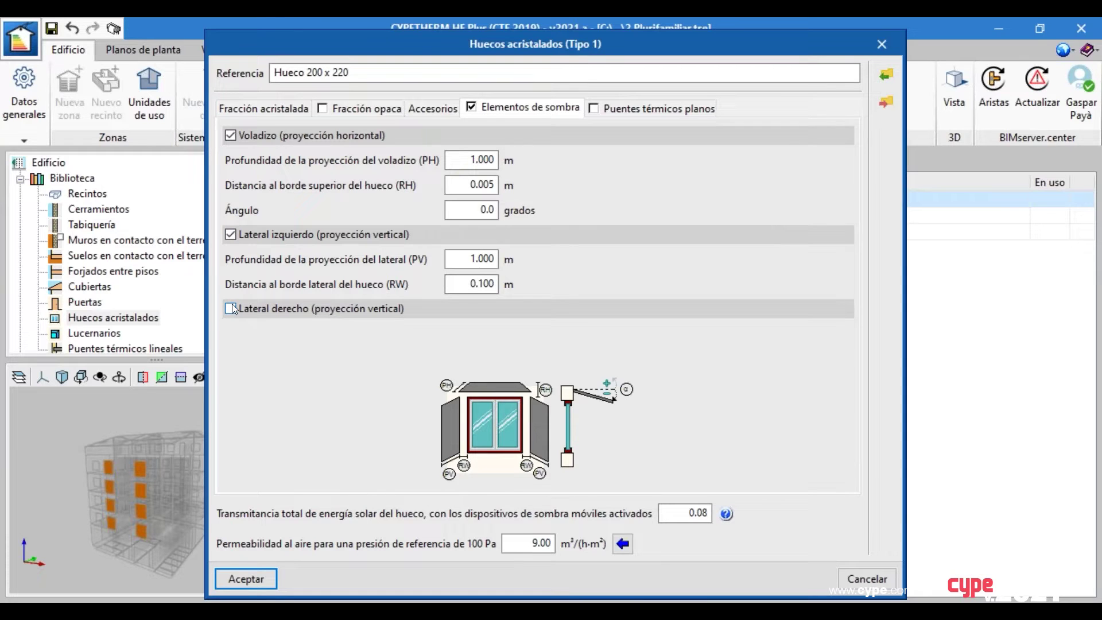
left_click(230, 235)
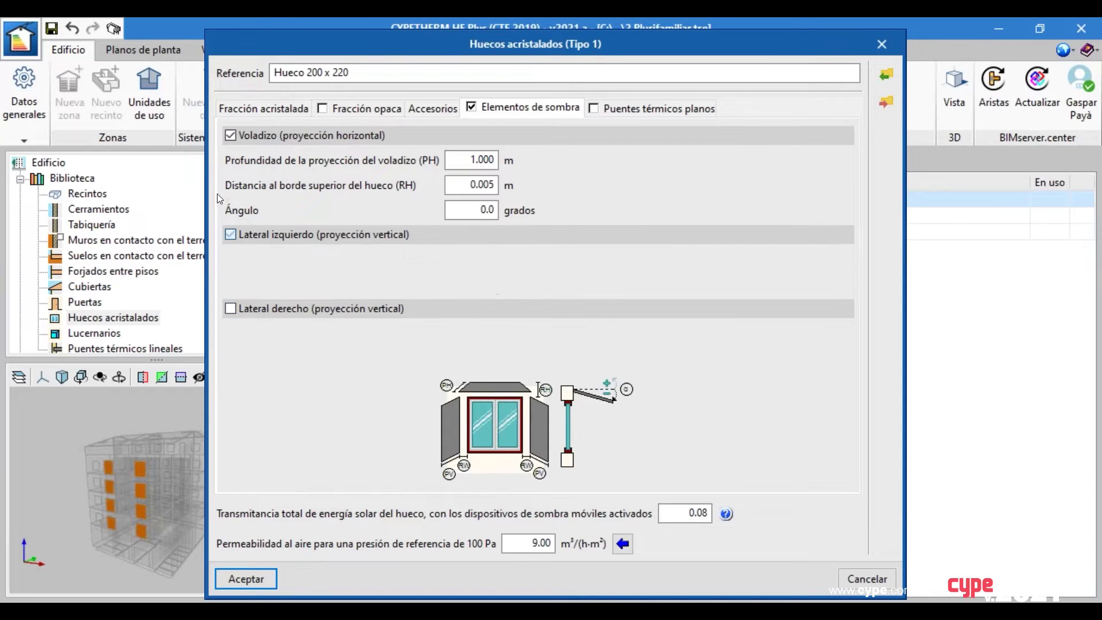
left_click(246, 132)
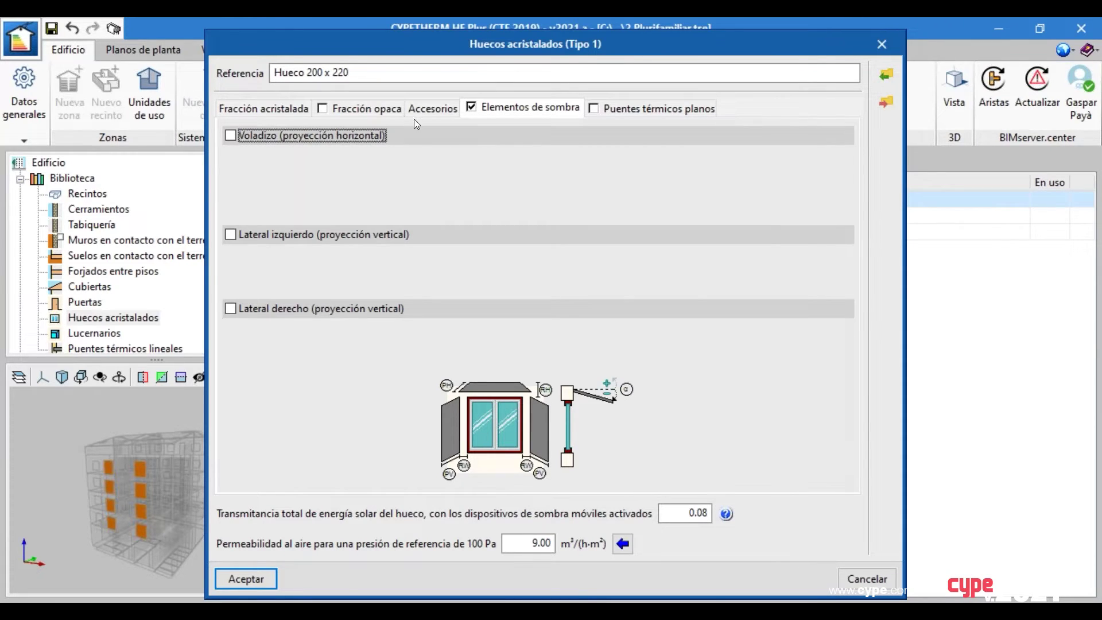
left_click(475, 109)
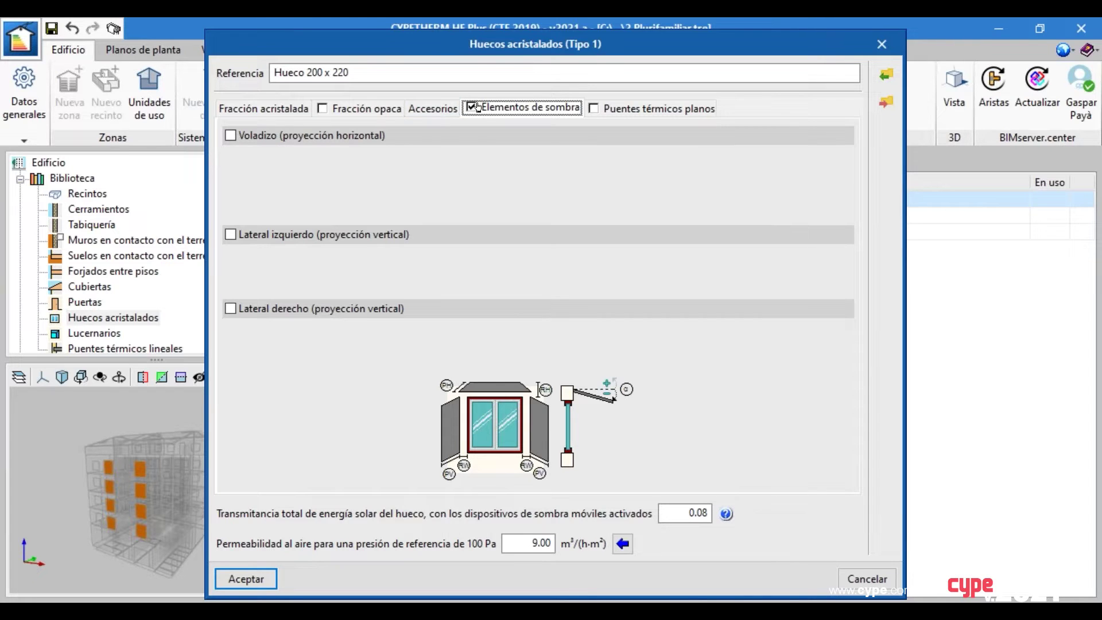
left_click(882, 45)
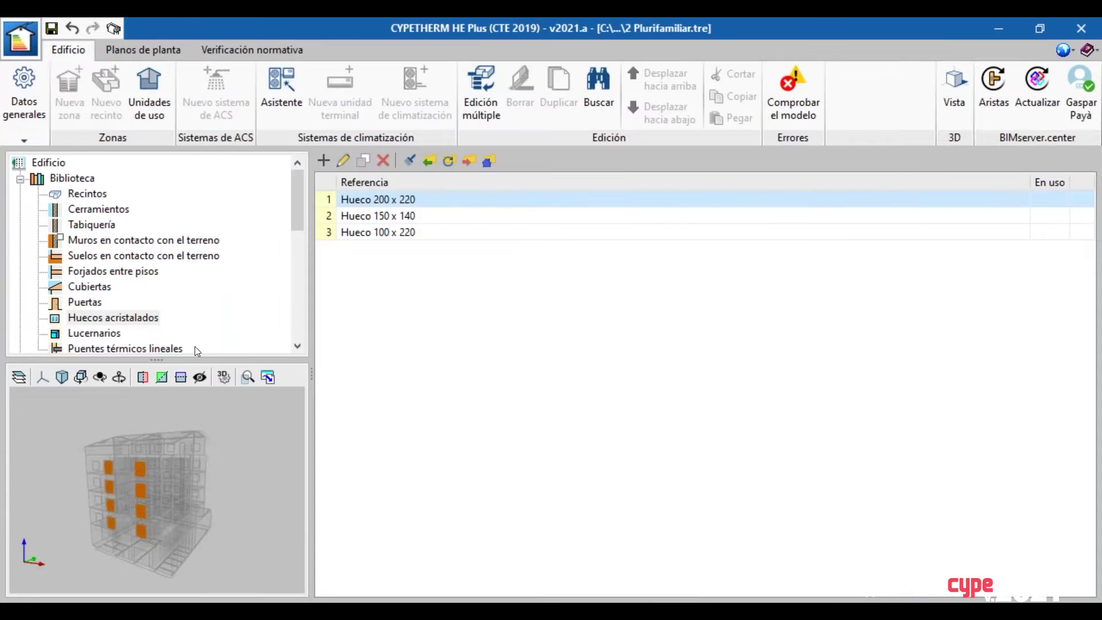
Open the ventilation and infiltration settings of zone Z03 - Vivienda 1B
scroll(221, 456, "down", 2)
middle_click_drag(208, 463, 164, 472)
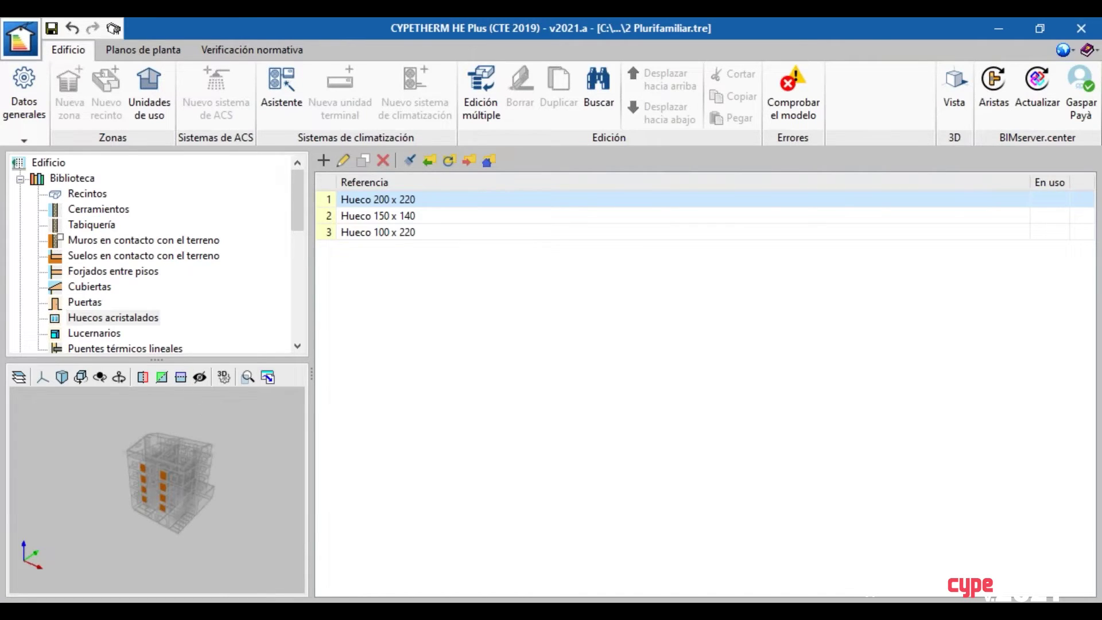
left_click_drag(157, 359, 157, 375)
scroll(160, 289, "down", 3)
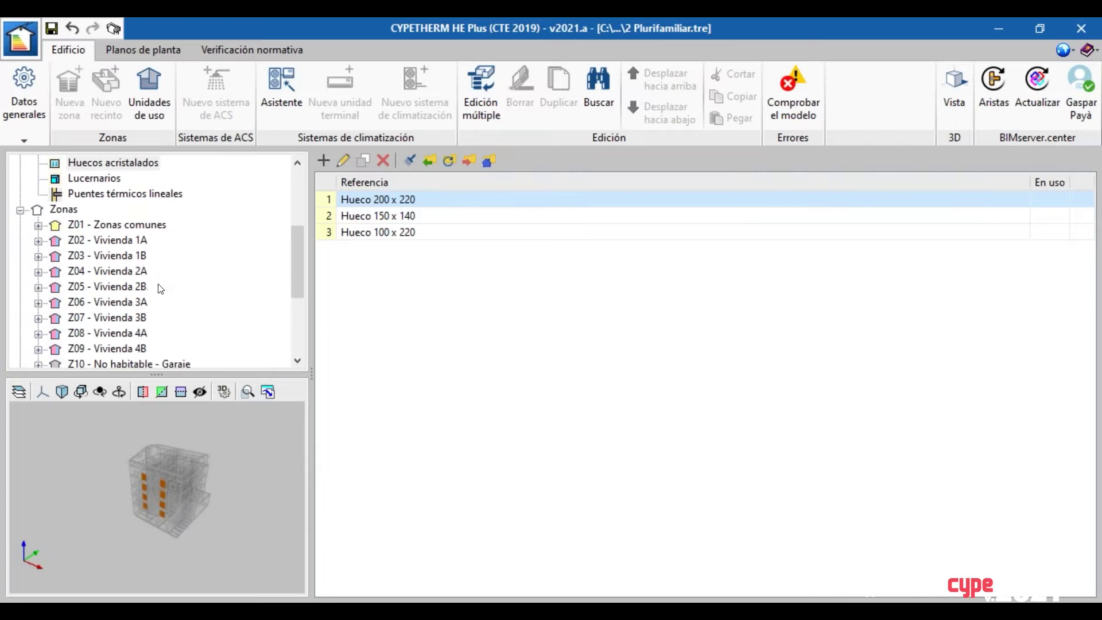
scroll(160, 289, "down", 2)
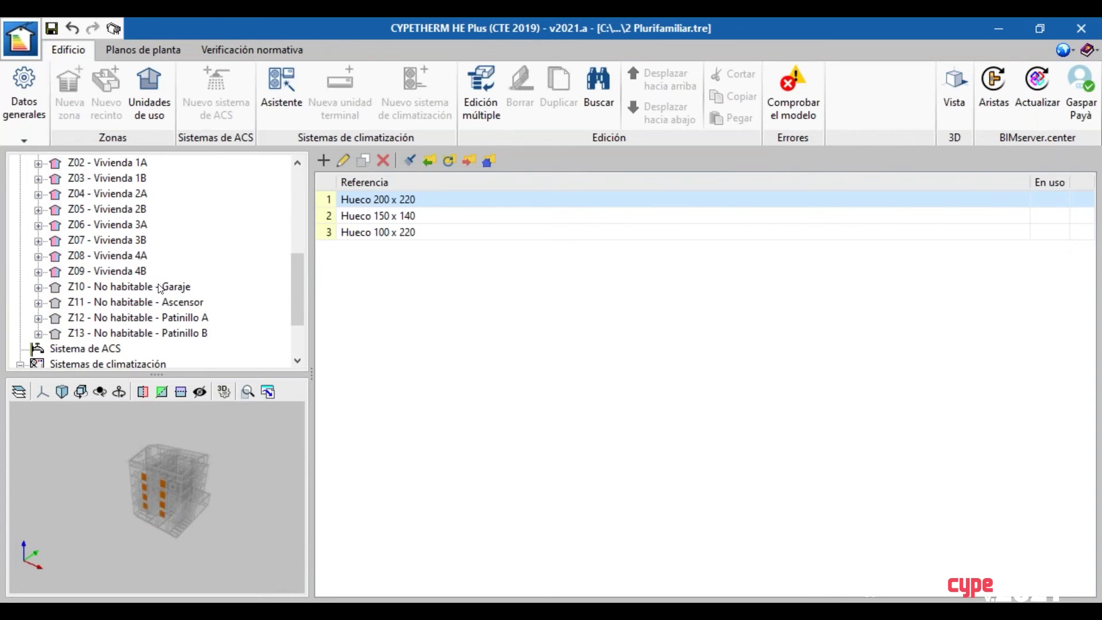
scroll(160, 288, "up", 2)
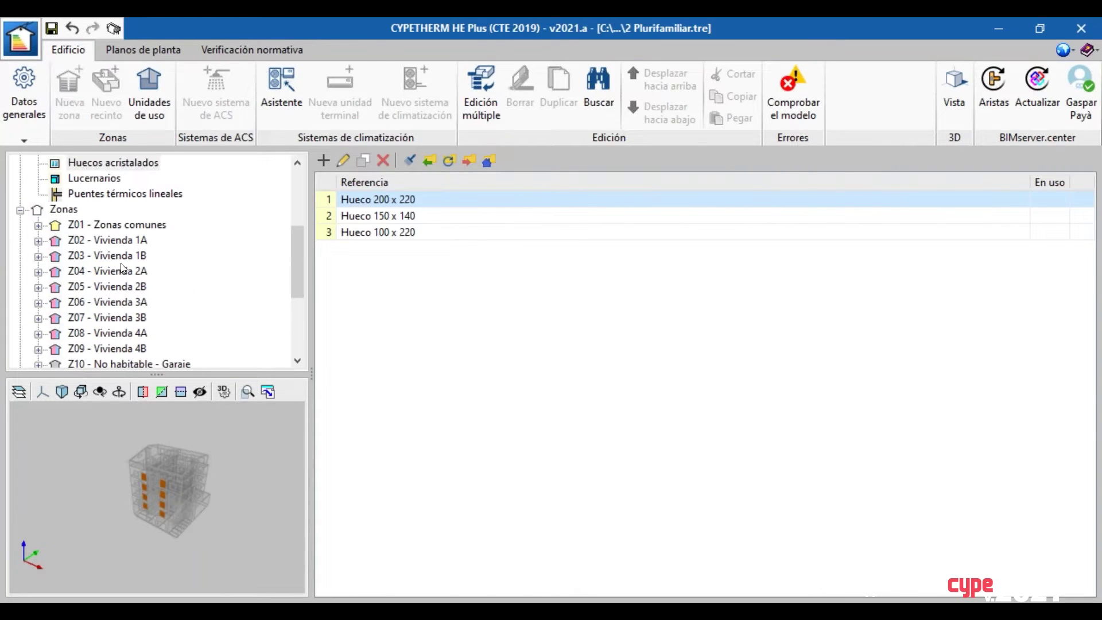
left_click(121, 259)
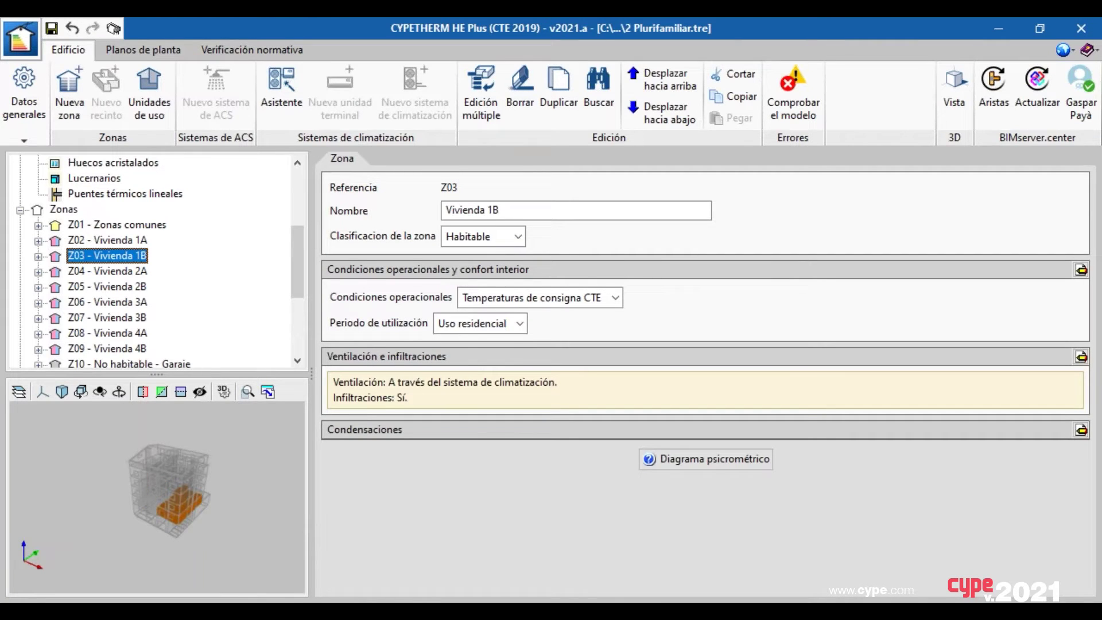
left_click(1081, 358)
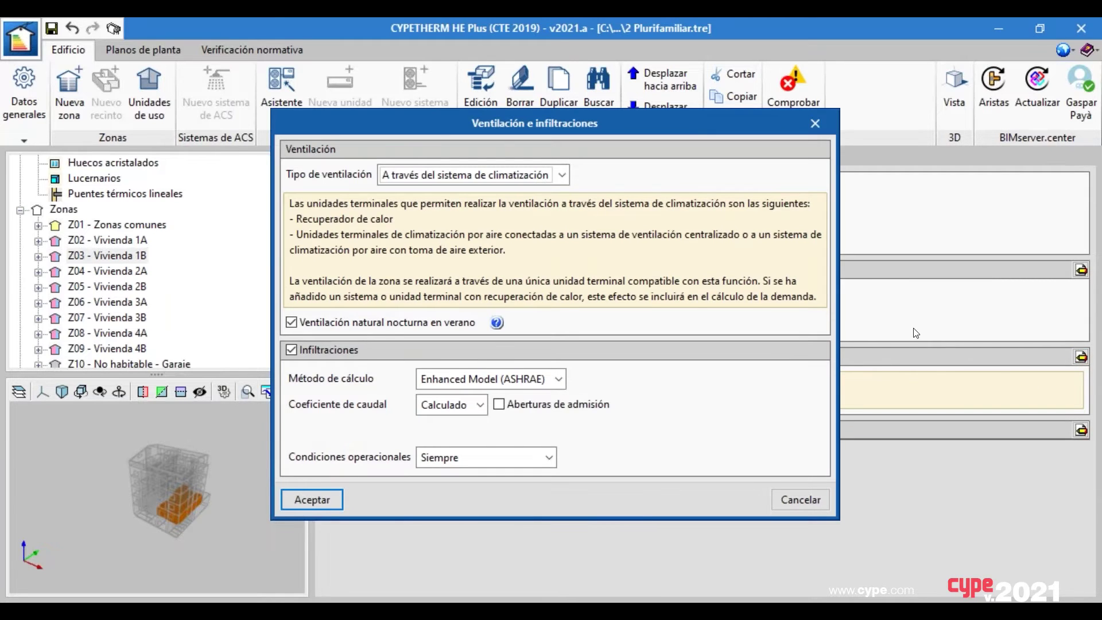
Try Mecánica as the ventilation type for Vivienda 1B, and close the settings without saving
left_click(427, 177)
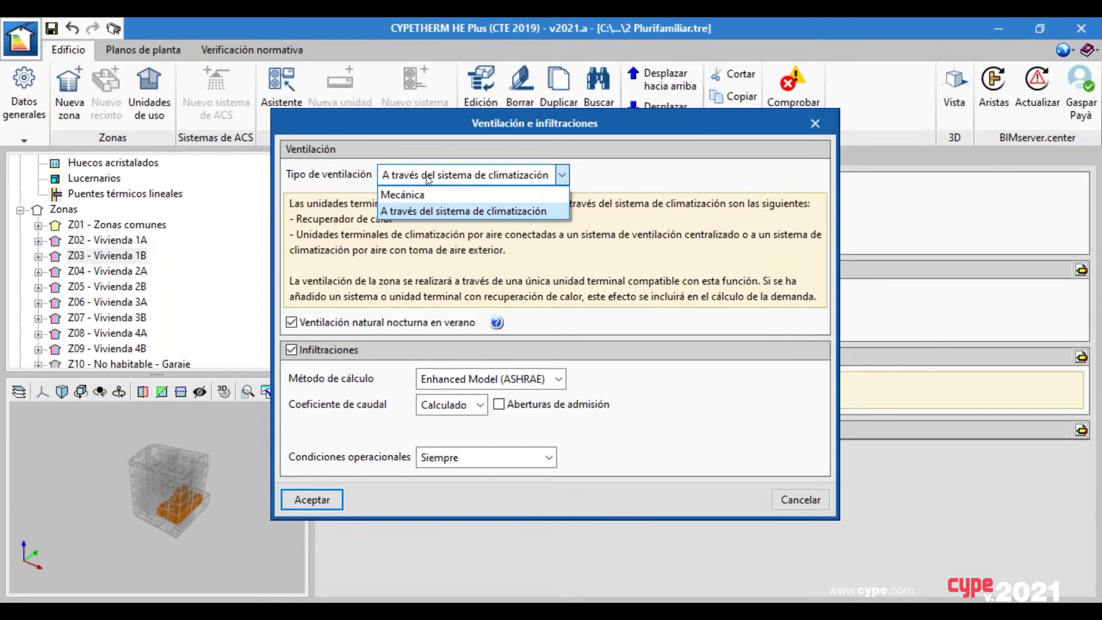
left_click(402, 193)
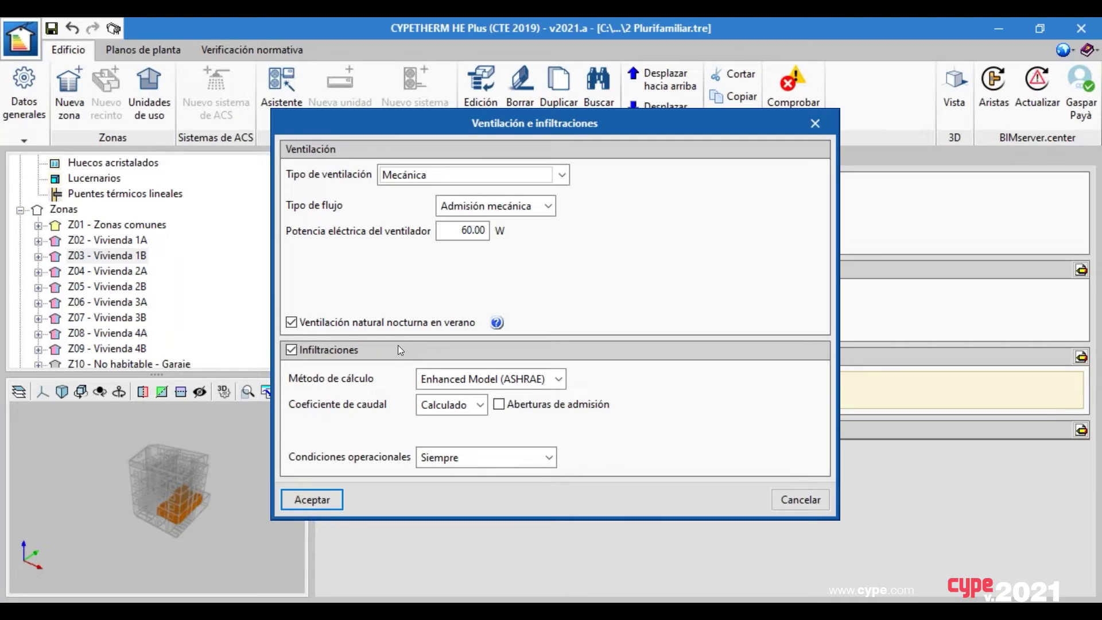
left_click(816, 122)
Open zone Z10 - No habitable - Garaje and read the help note on including the zone in the thermal envelope
scroll(132, 241, "down", 2)
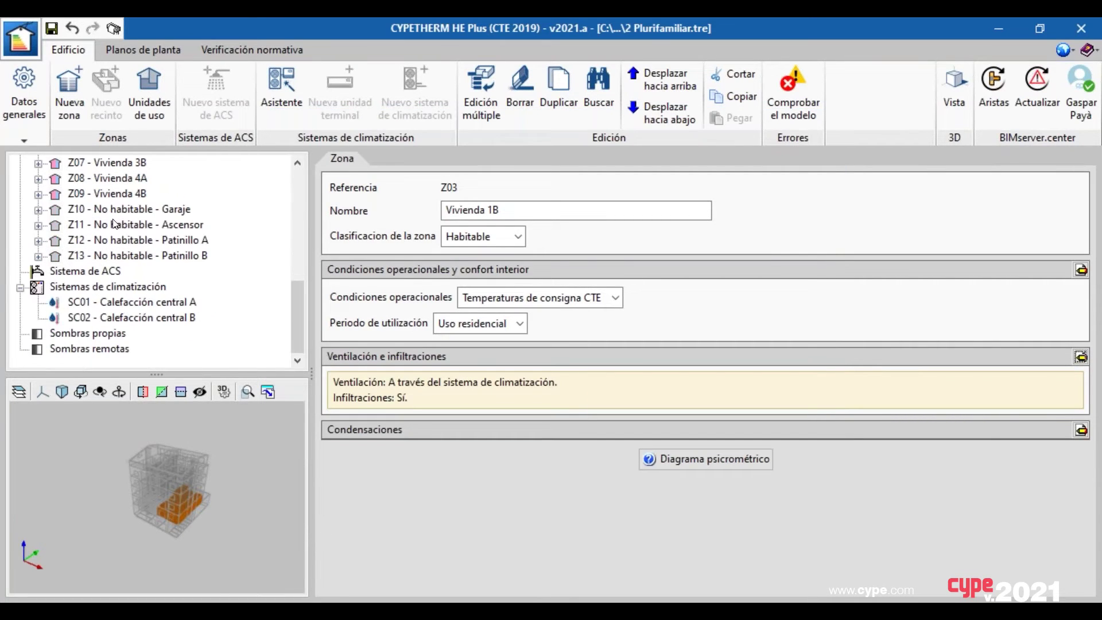
left_click(112, 219)
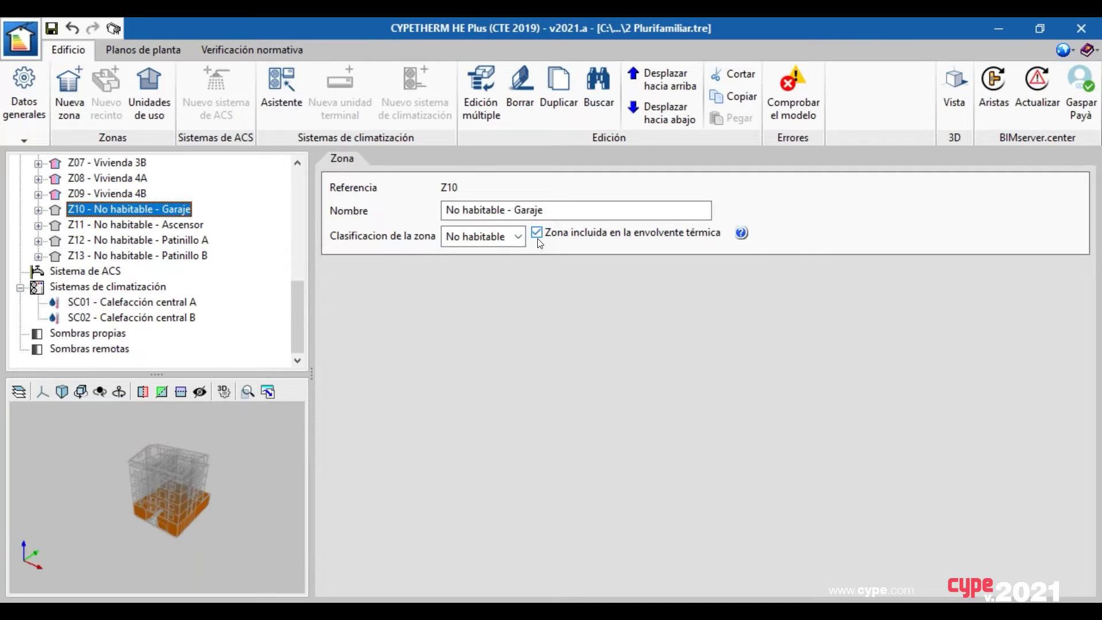
left_click(741, 235)
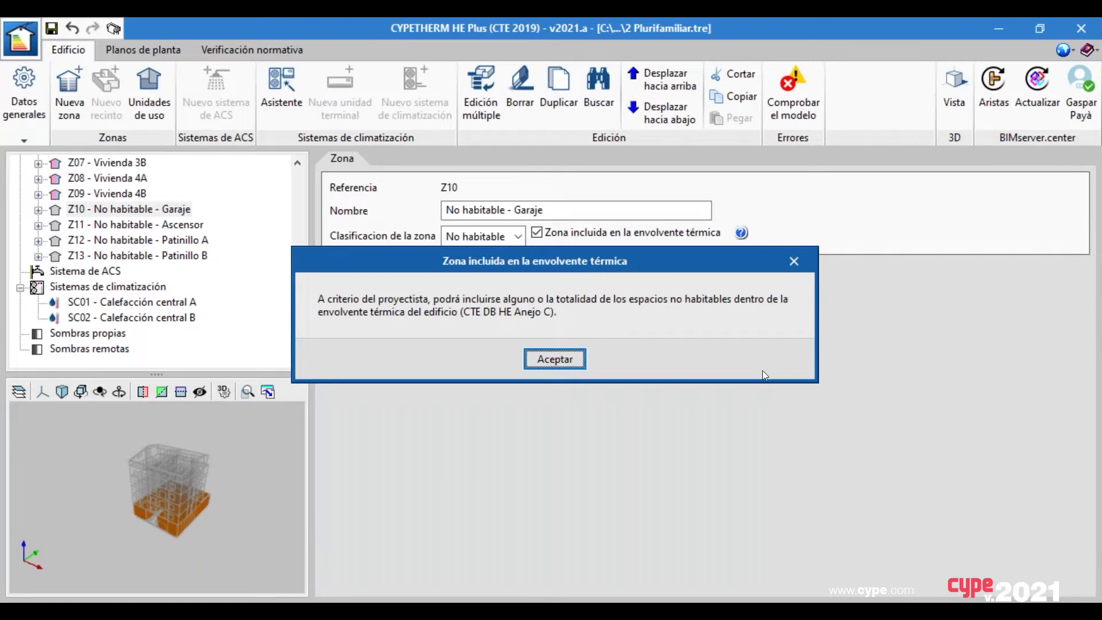
left_click(805, 268)
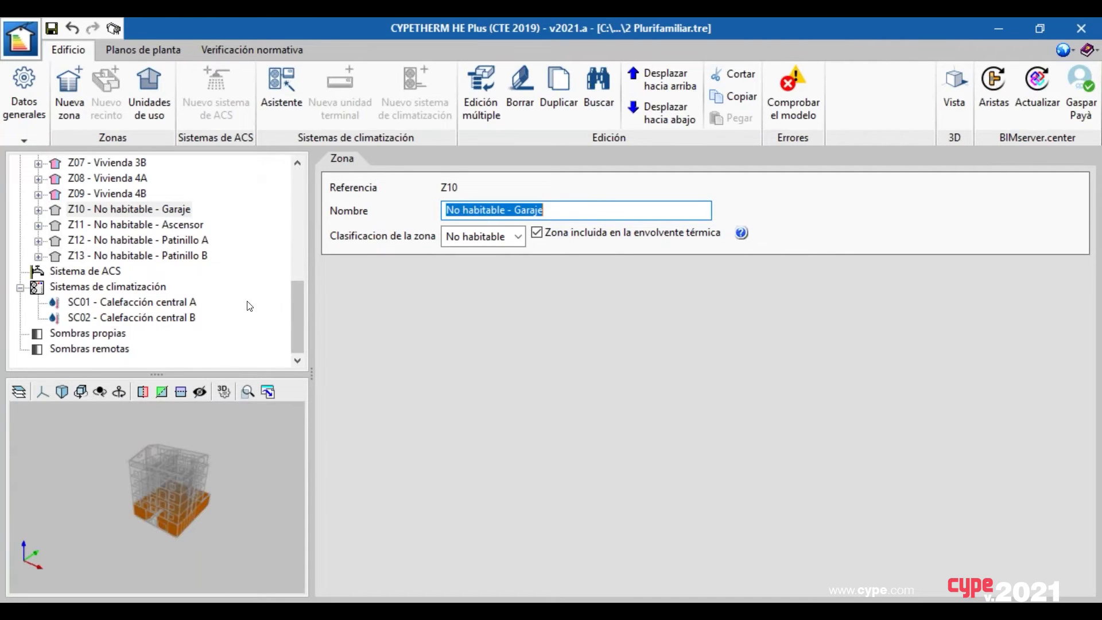
Check the building model for errors, and enlarge and look through the resulting issue list
scroll(305, 308, "up", 6)
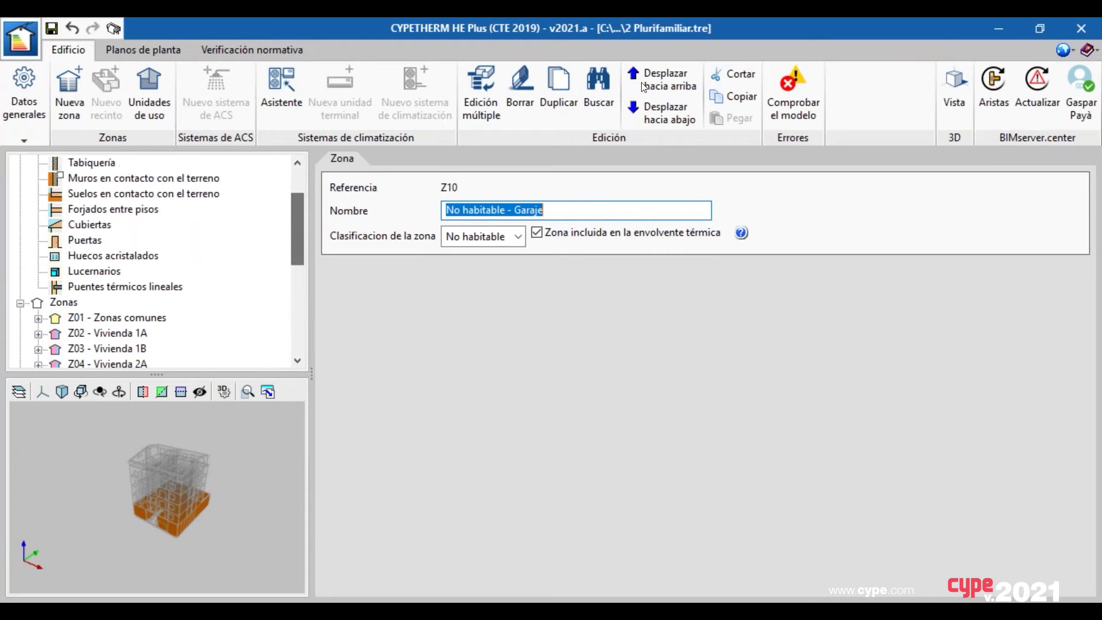
left_click(786, 105)
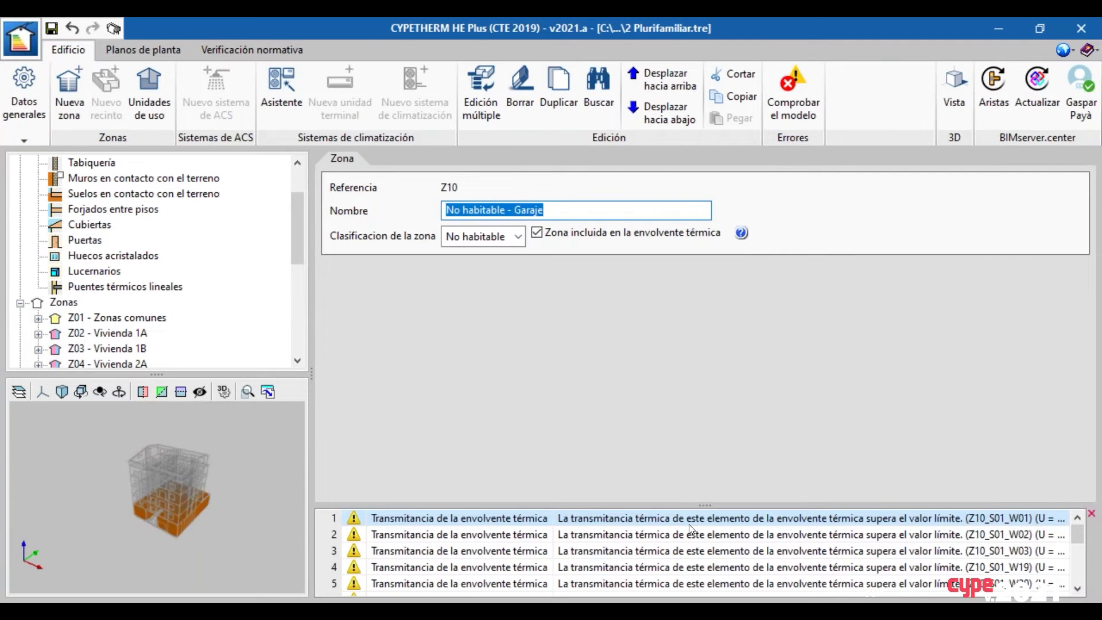
left_click_drag(665, 507, 636, 394)
scroll(673, 463, "down", 1)
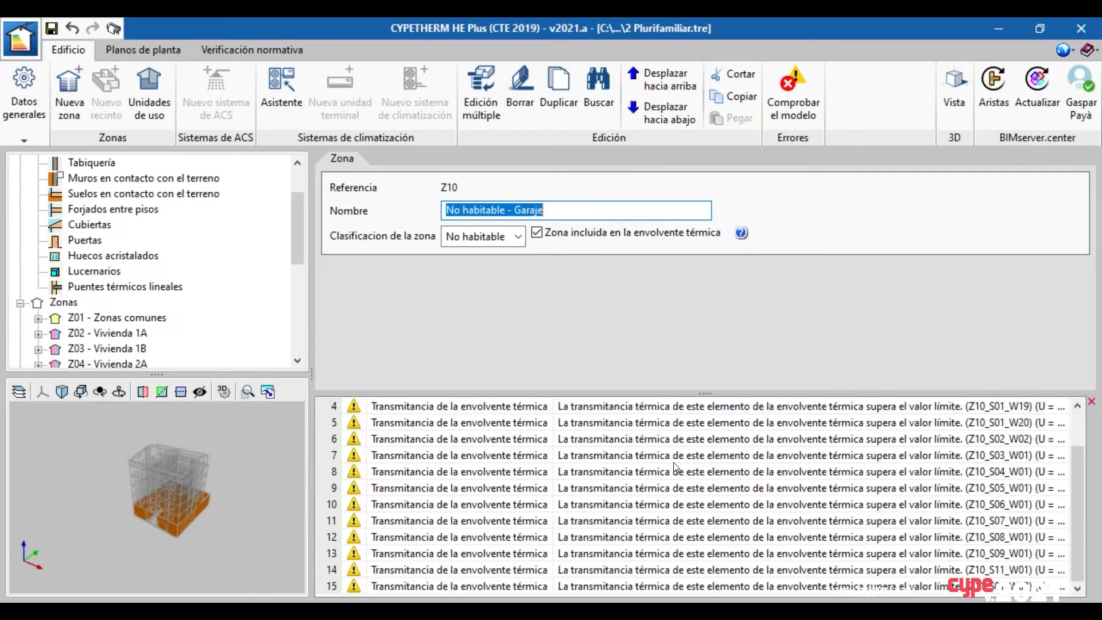
scroll(679, 471, "up", 1)
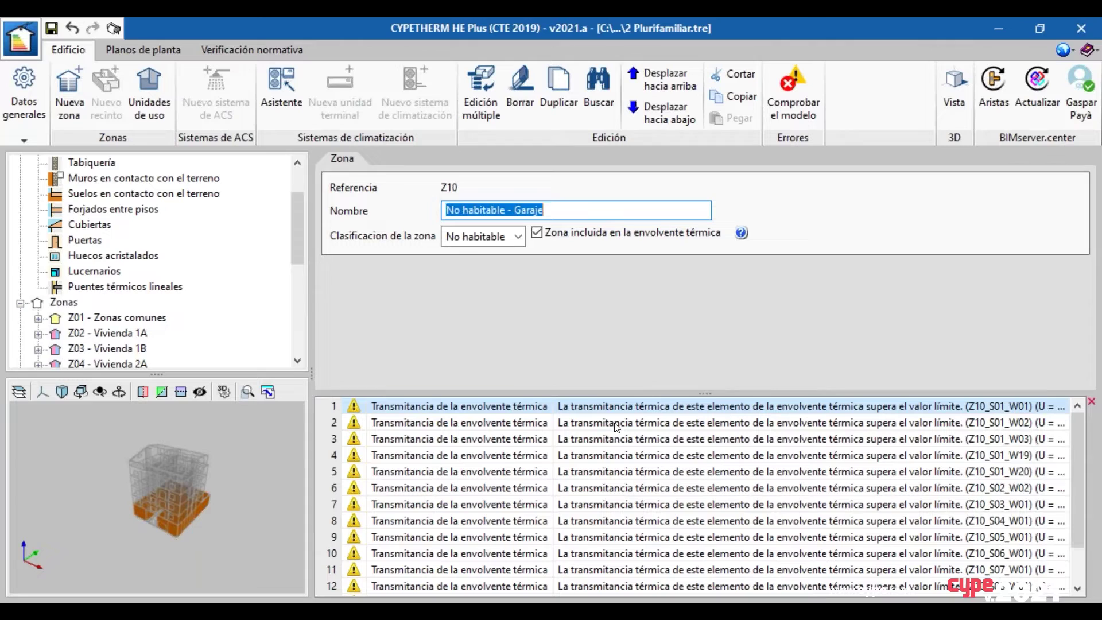
Go to wall Z10_S01_W01 from its entry in the issue list, and resize the panes to show more walls of the garage
double_click(605, 410)
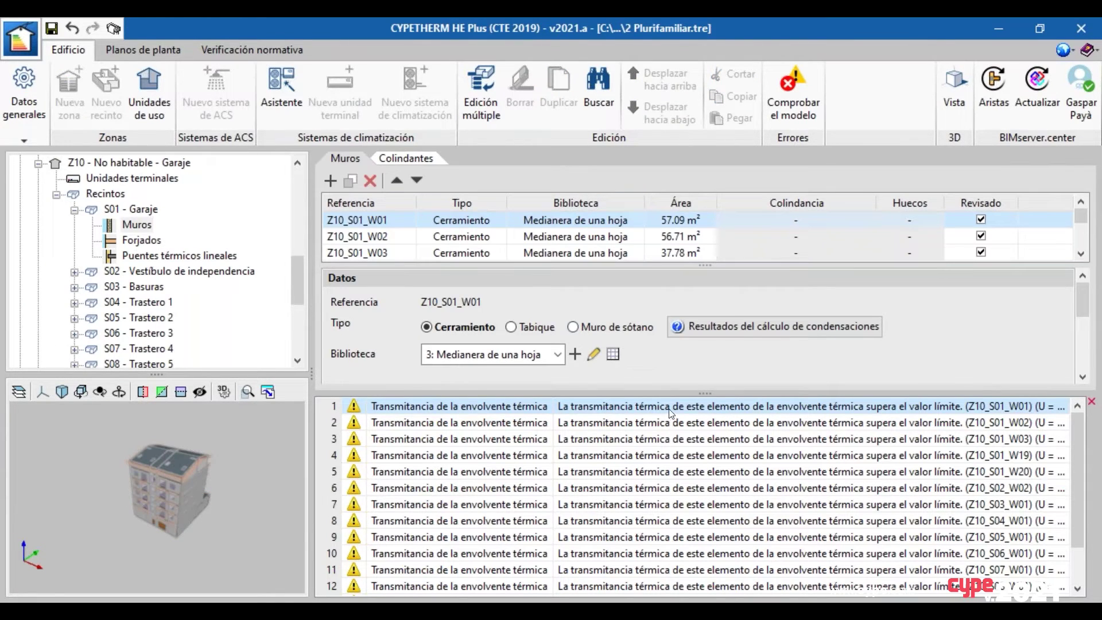
left_click_drag(930, 394, 931, 469)
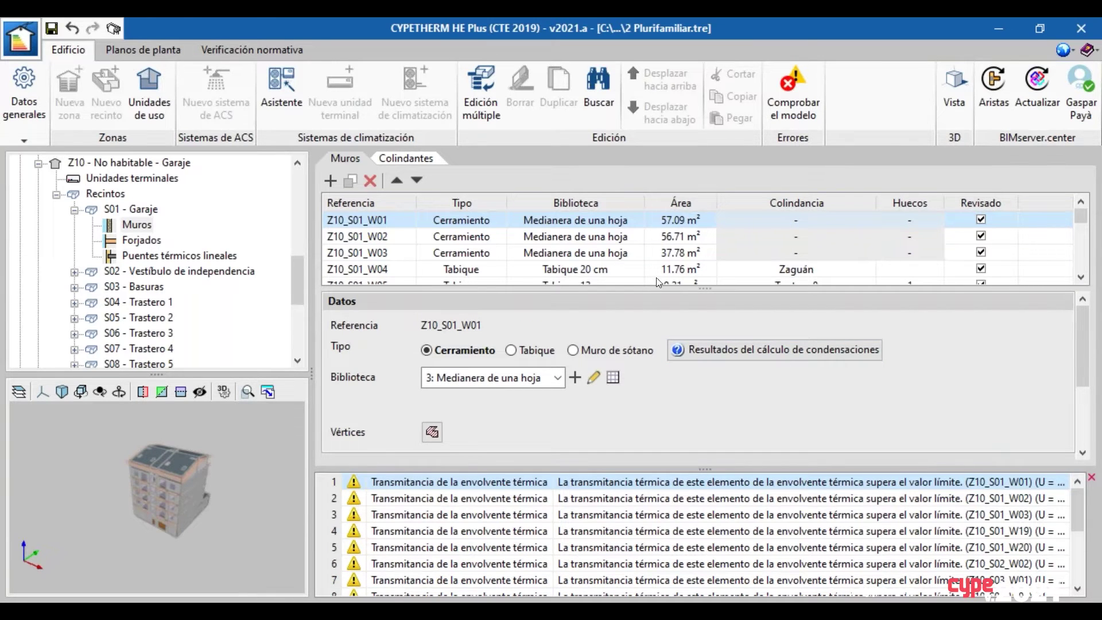
left_click_drag(706, 290, 706, 345)
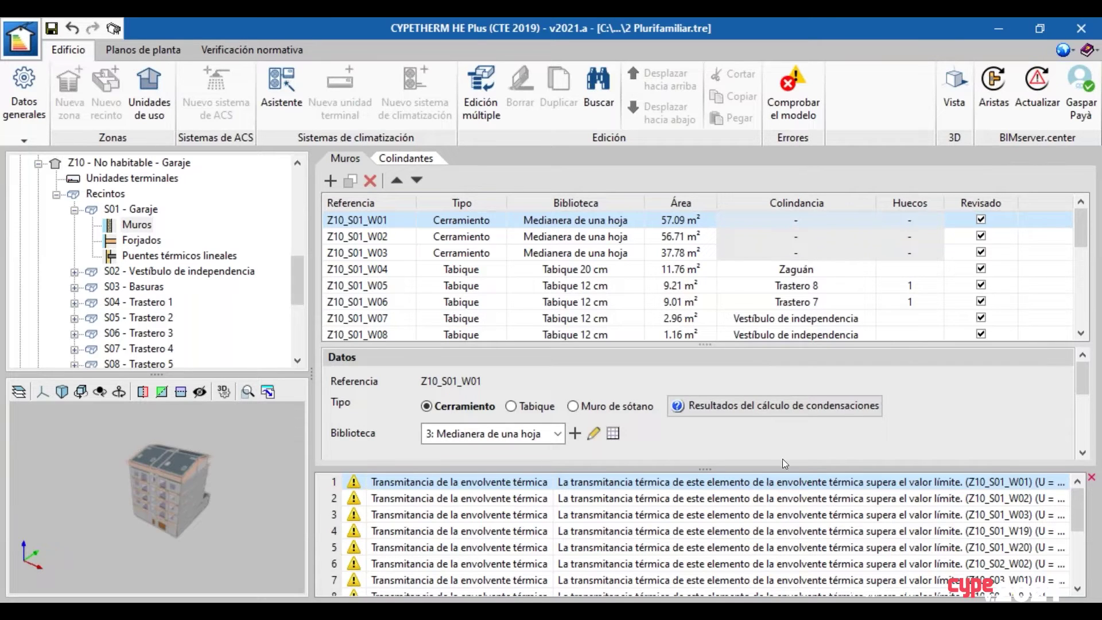
left_click_drag(705, 469, 705, 429)
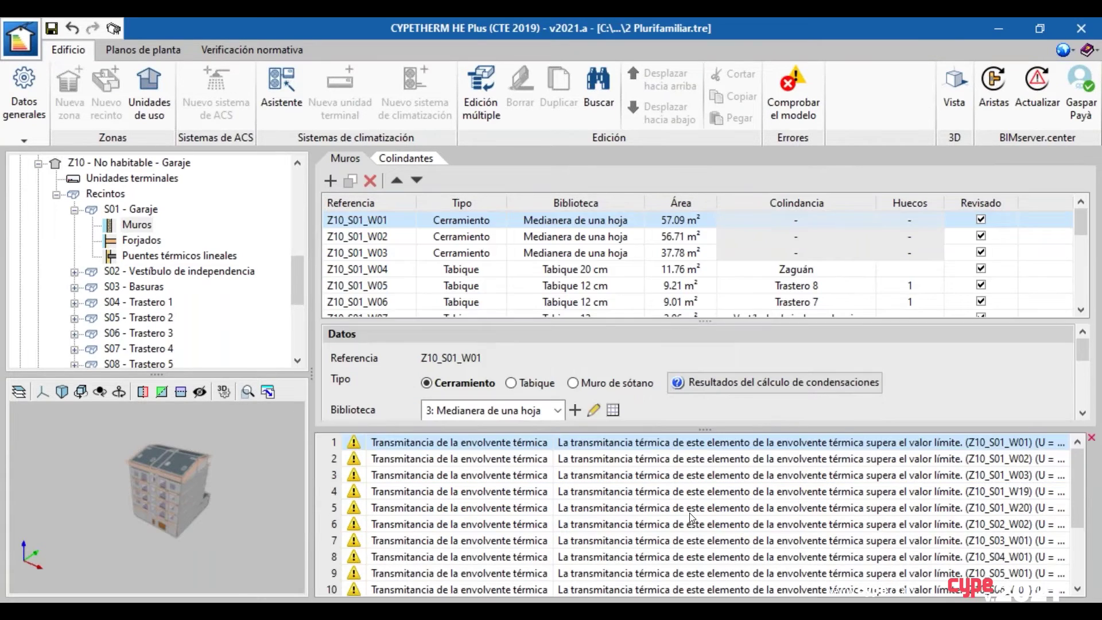
Go to wall Z10_S07_W01 from its entry in the issue list, and undo the last model change
scroll(696, 520, "down", 2)
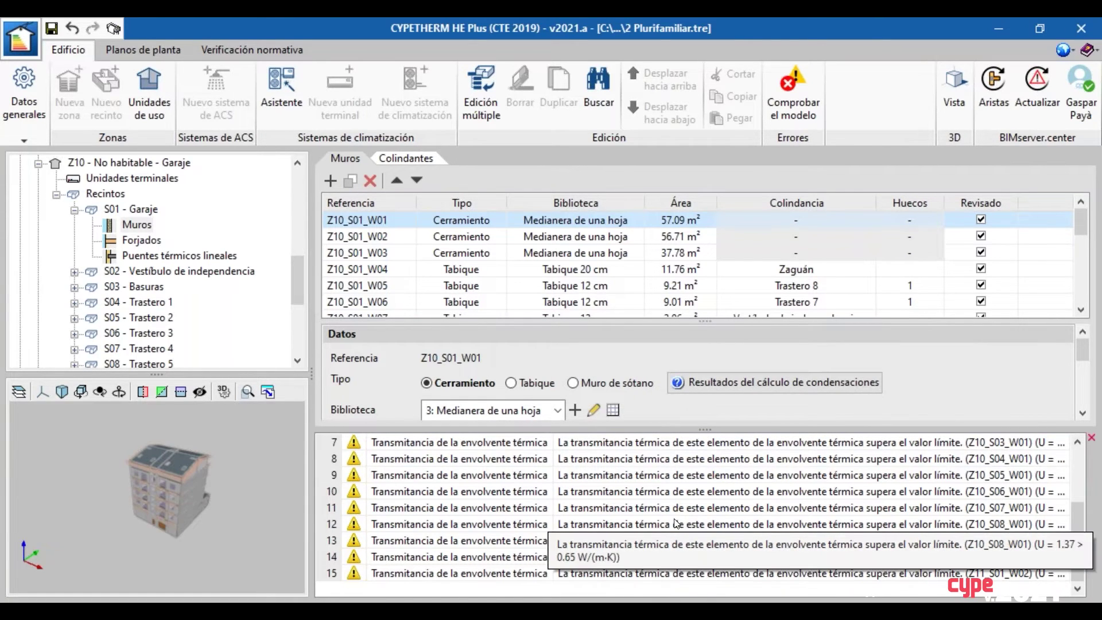
double_click(705, 508)
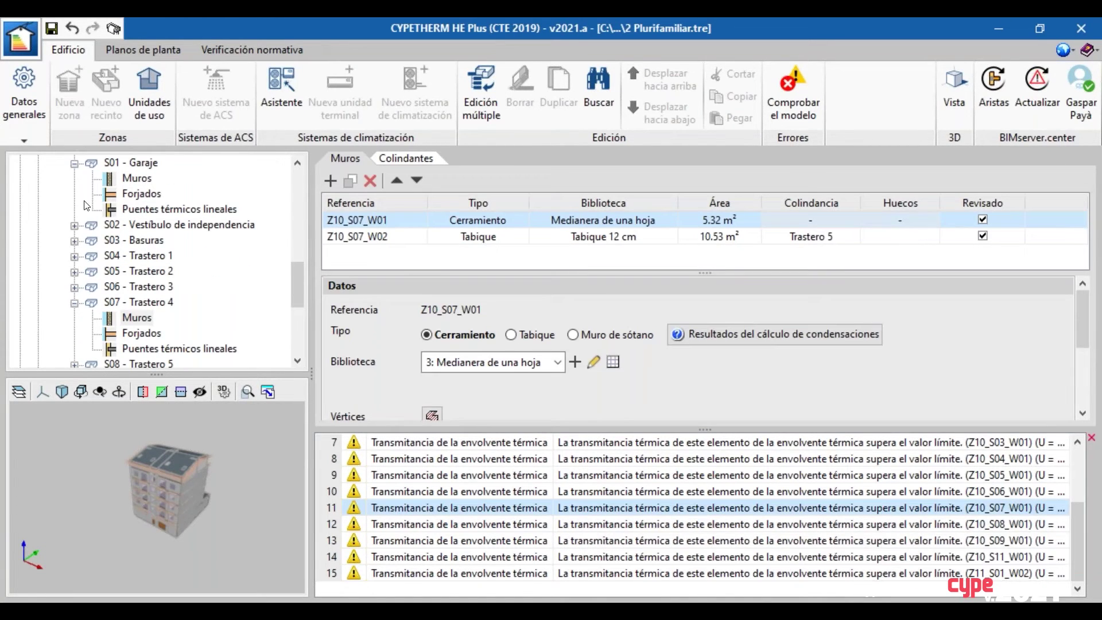
left_click_drag(295, 298, 290, 232)
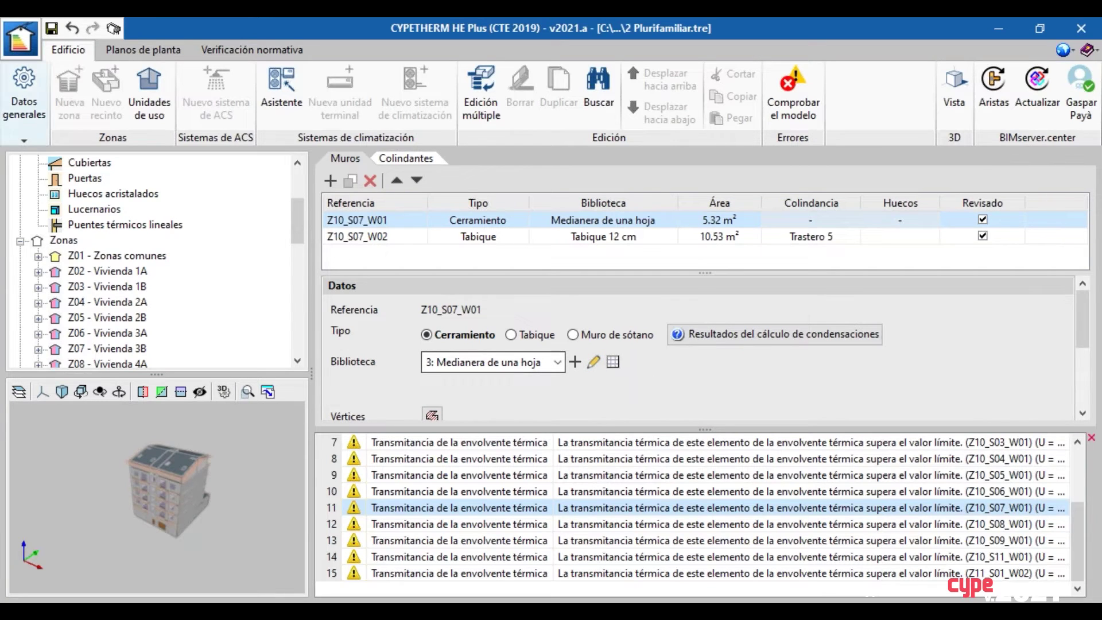
left_click(74, 34)
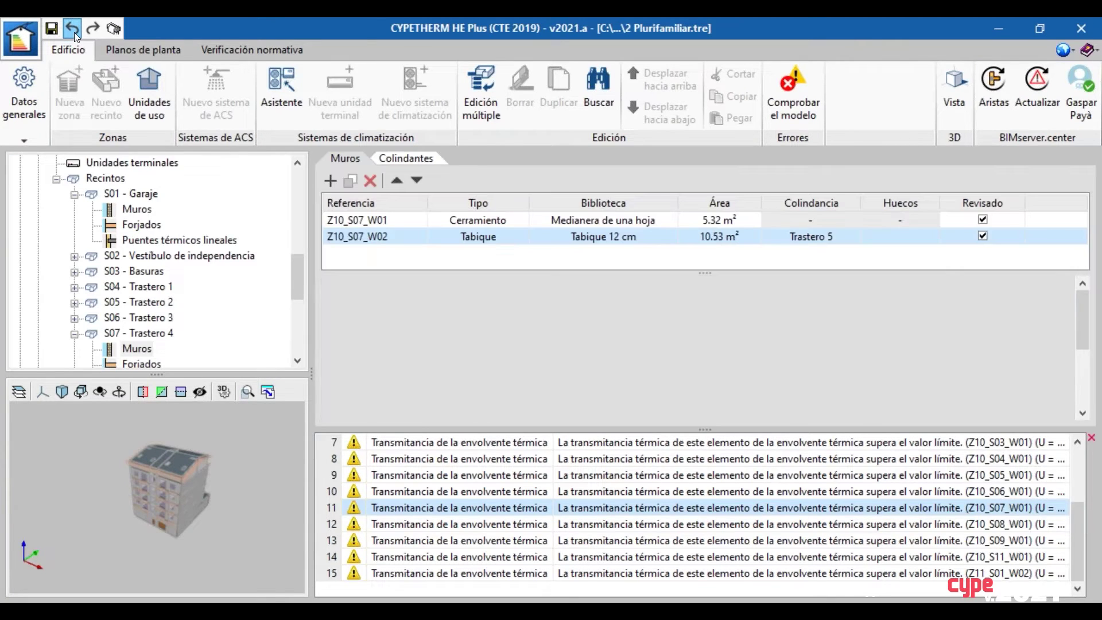
Run the regulatory calculation for Control de la demanda energética (HE1) only, keeping Equipos suplementarios disponibles enabled
left_click(265, 49)
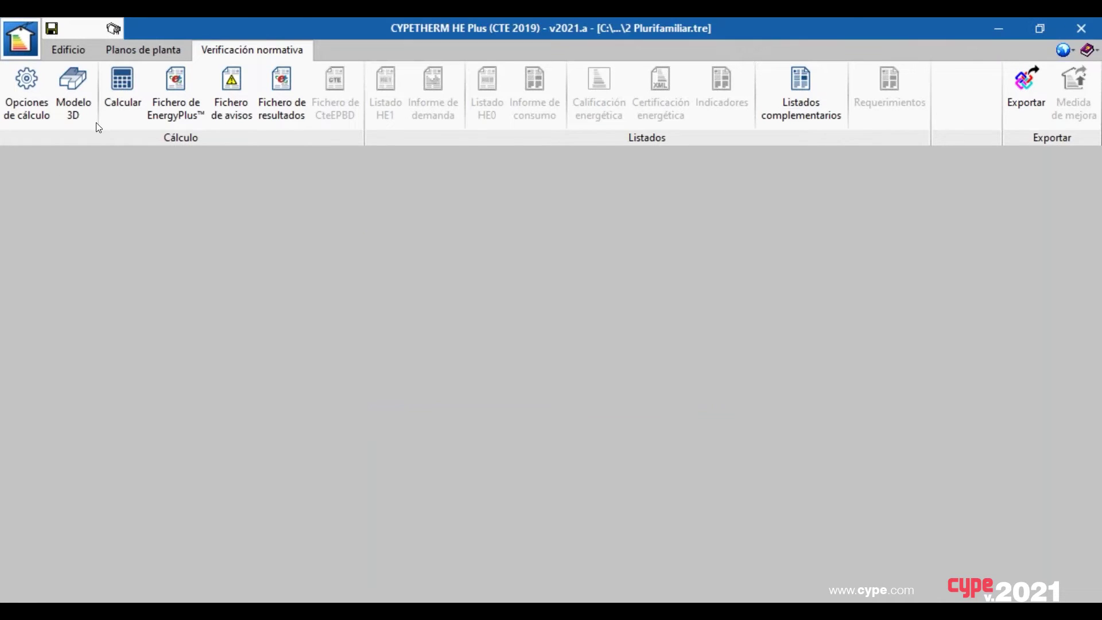
left_click(129, 86)
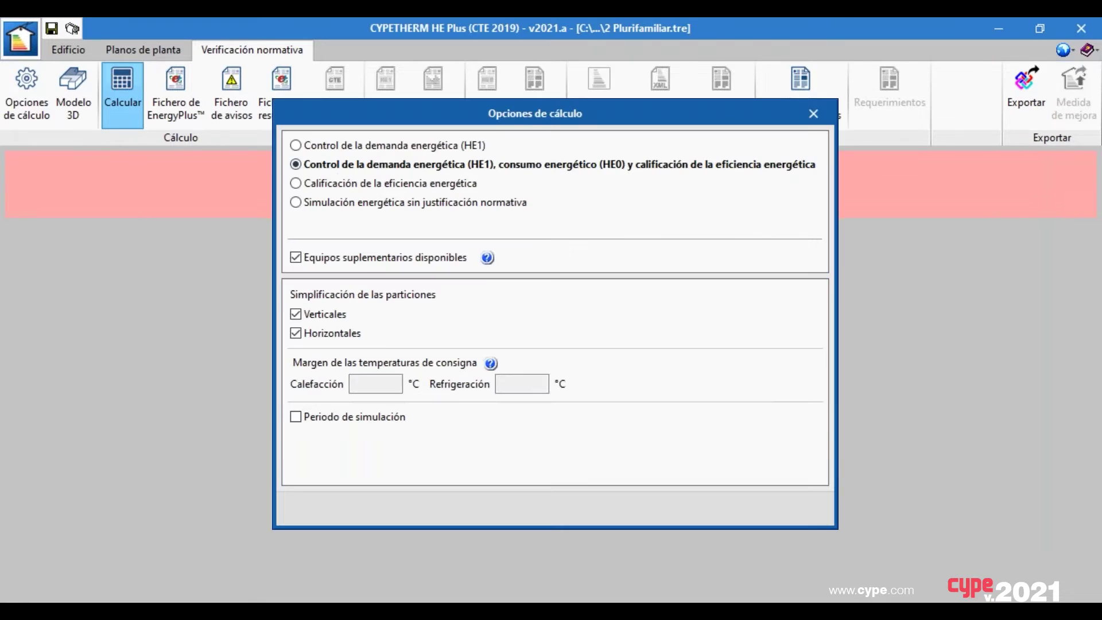
left_click(333, 146)
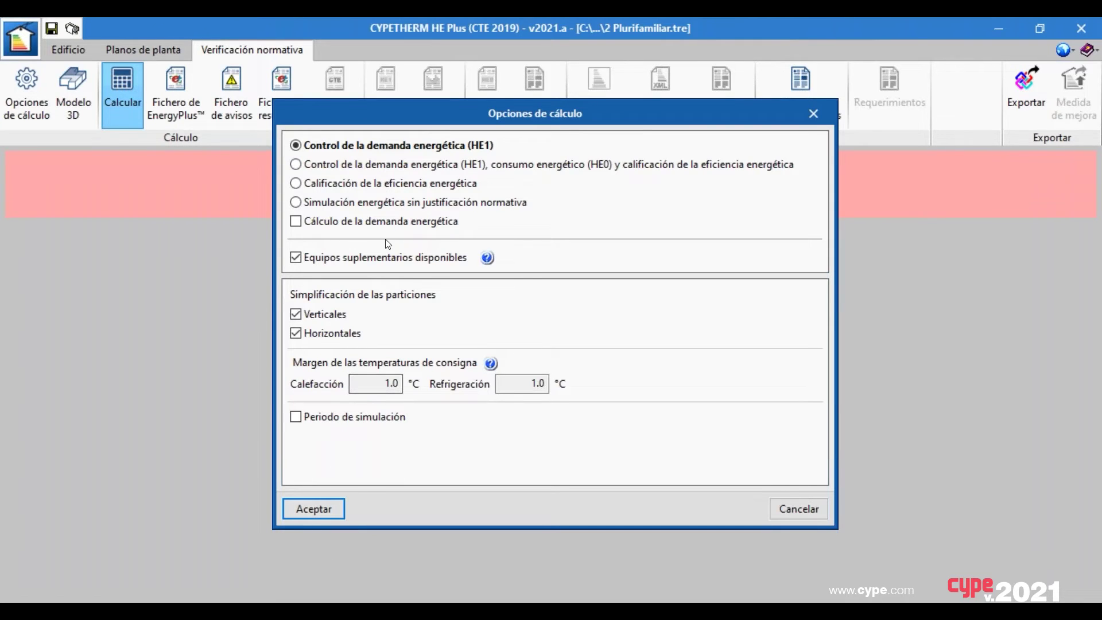
left_click(380, 261)
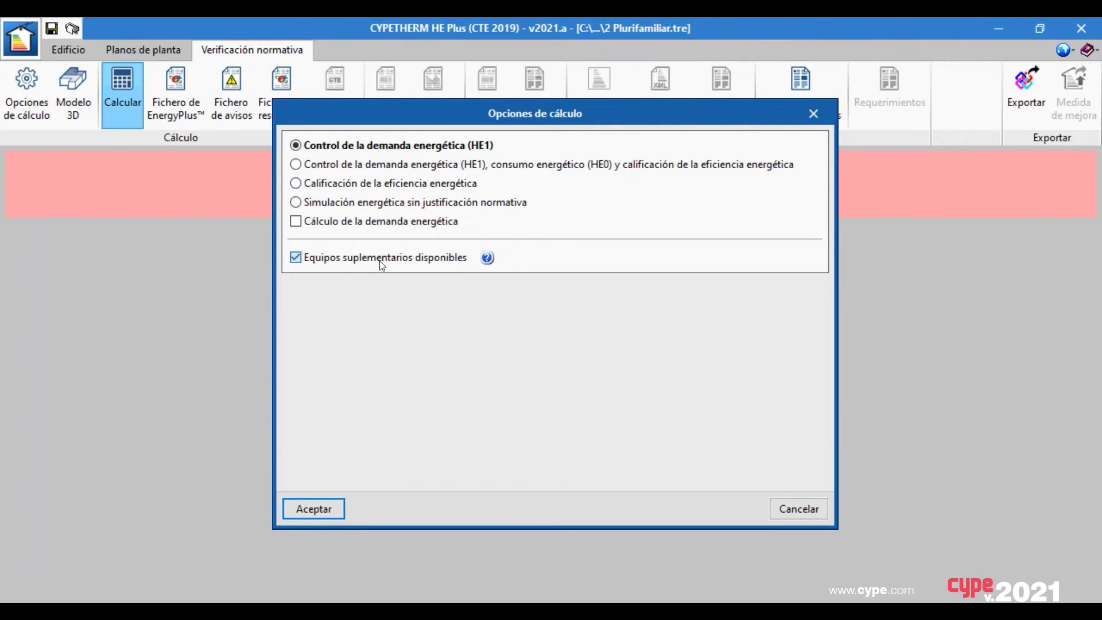
left_click(376, 257)
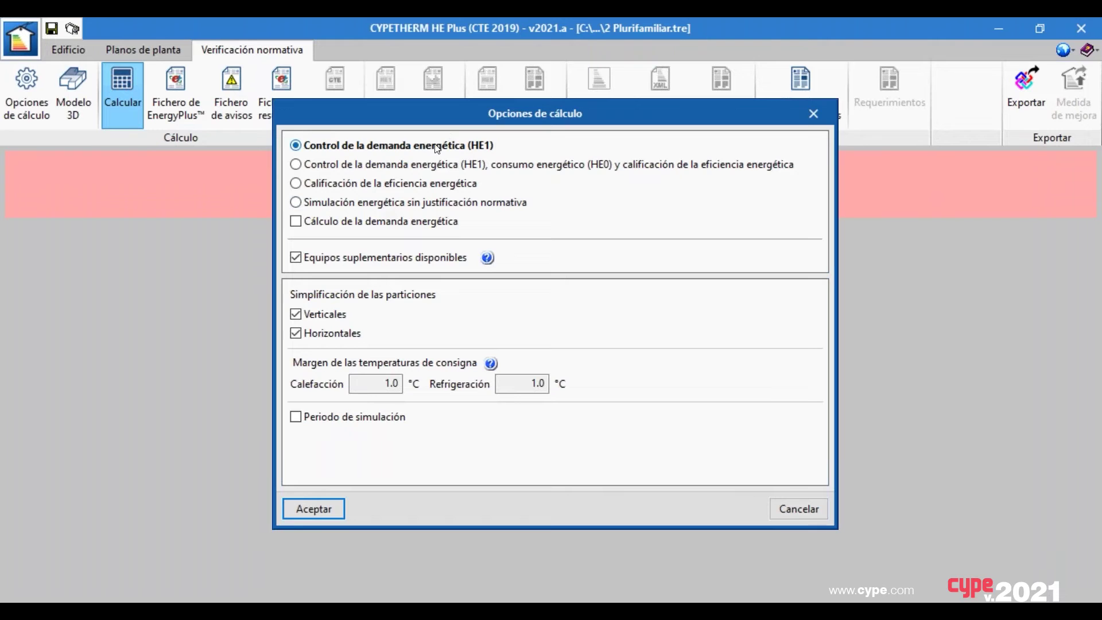
left_click(315, 510)
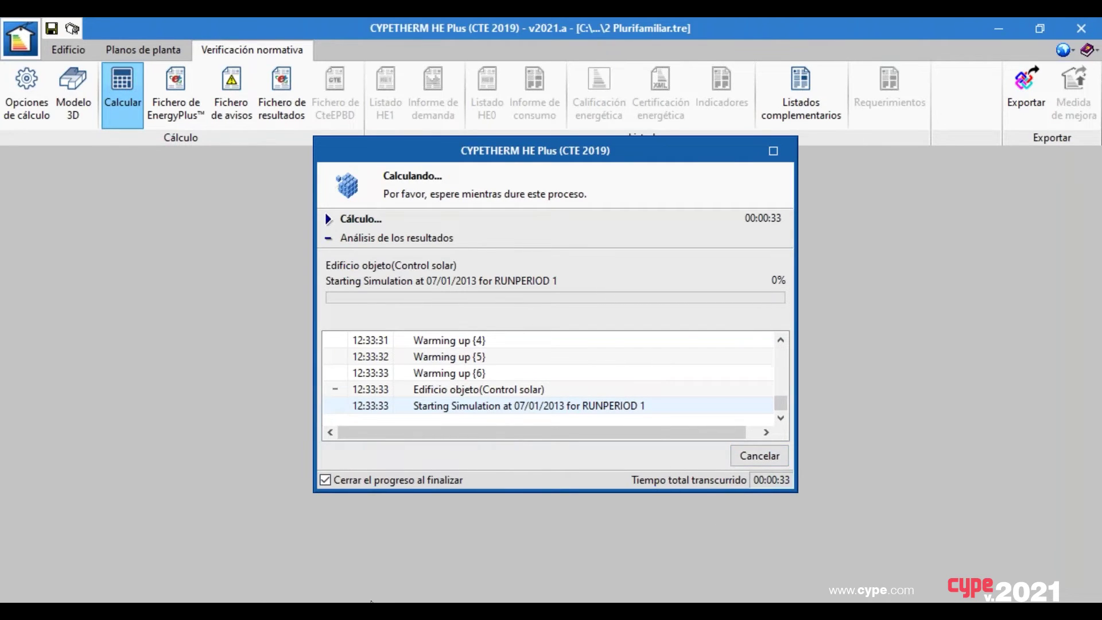
Switch to HE1.pdf in Adobe Acrobat Reader and examine the thermal envelope transmittance and global coefficient K results in section 1.1.1
mouse_move(409, 611)
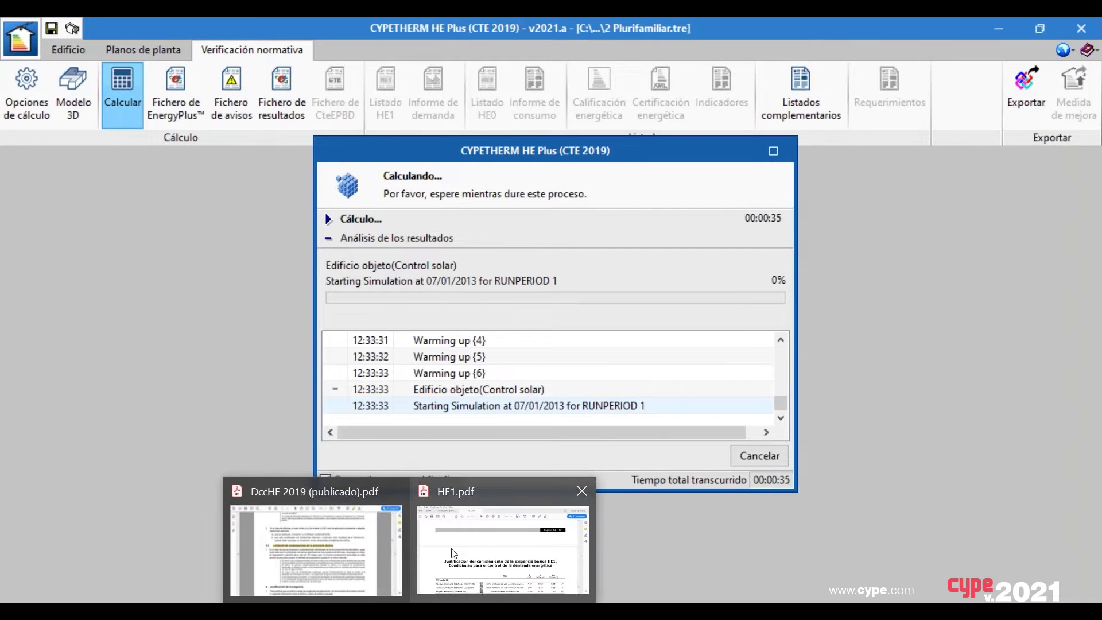
left_click(442, 544)
scroll(602, 408, "up", 10)
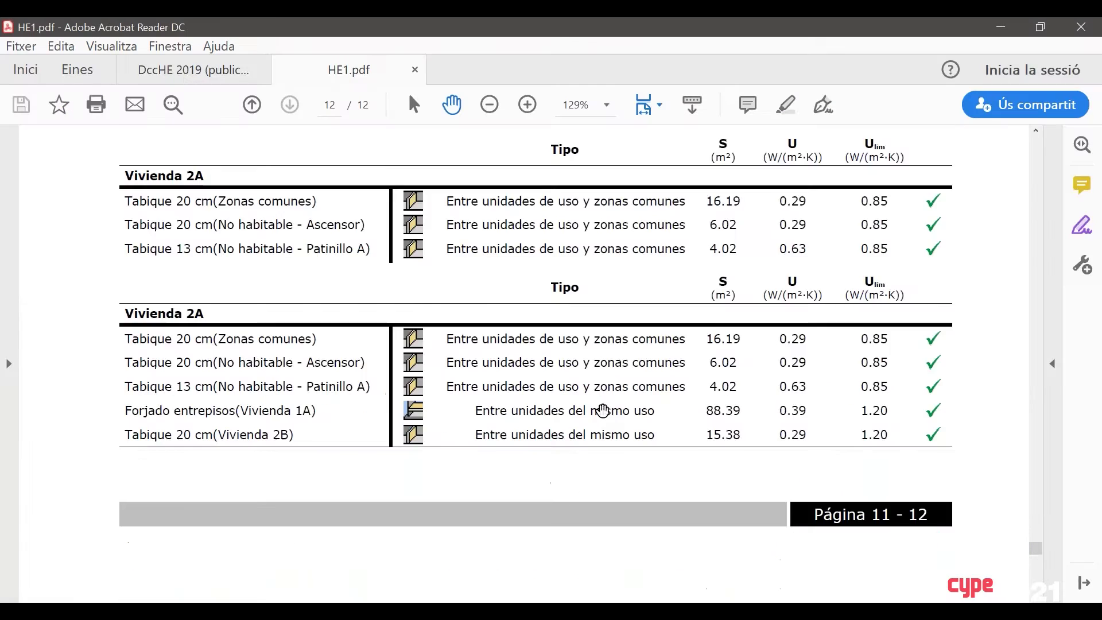
left_click_drag(1037, 540, 1037, 220)
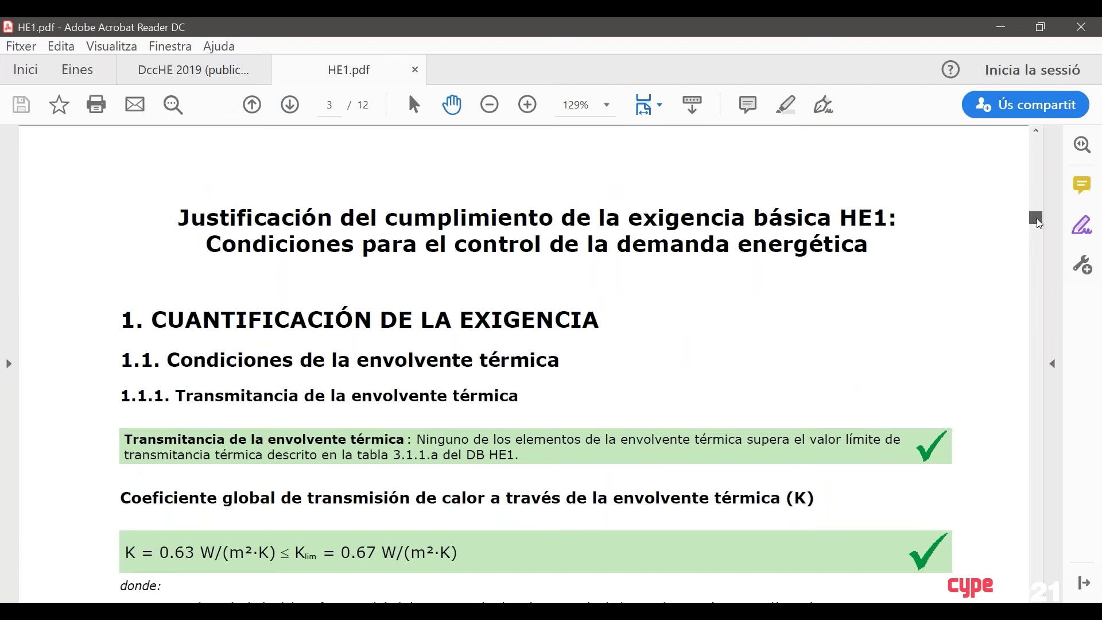
scroll(505, 365, "down", 3)
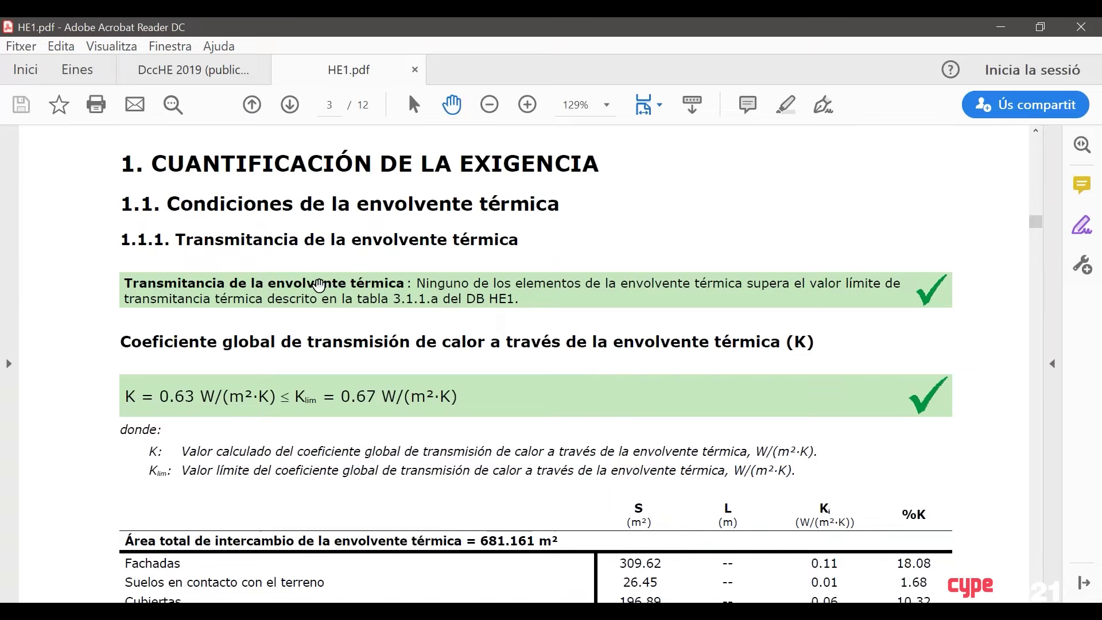
scroll(320, 285, "down", 5)
scroll(315, 282, "down", 3)
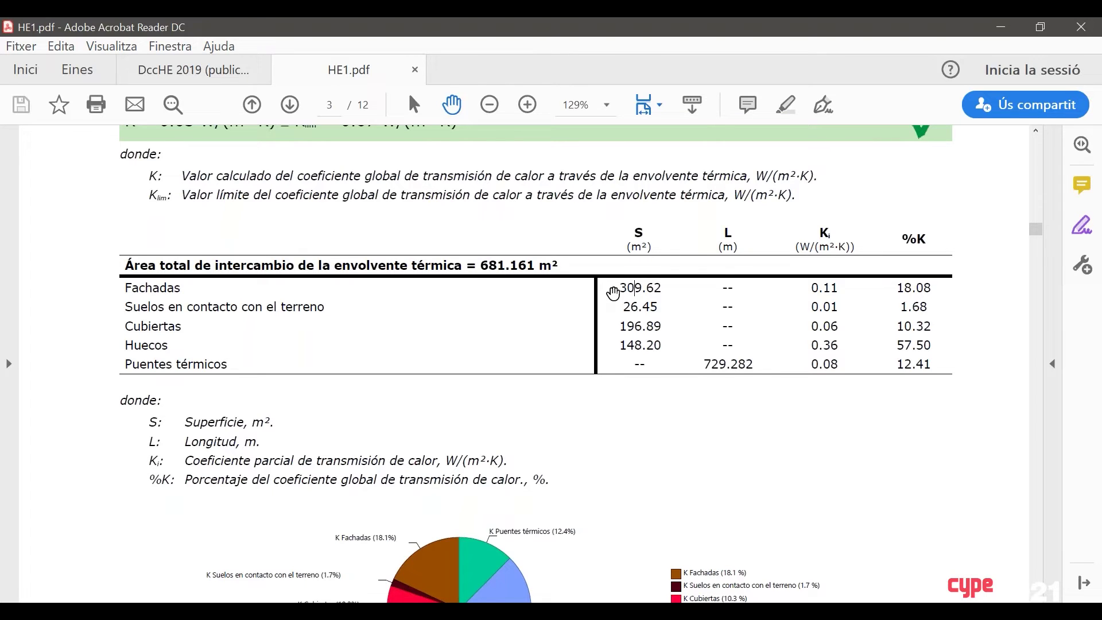
Examine the breakdown of coefficient K by envelope element, its pie chart, and the solar control and air permeability checks in HE1.pdf
scroll(613, 293, "down", 3)
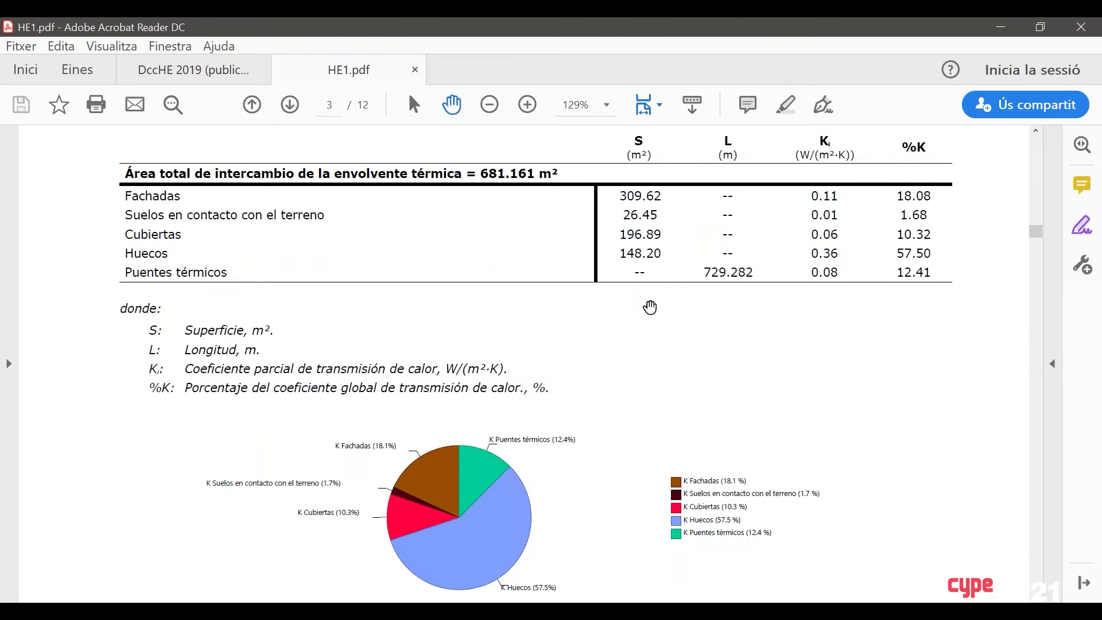
scroll(644, 333, "down", 3)
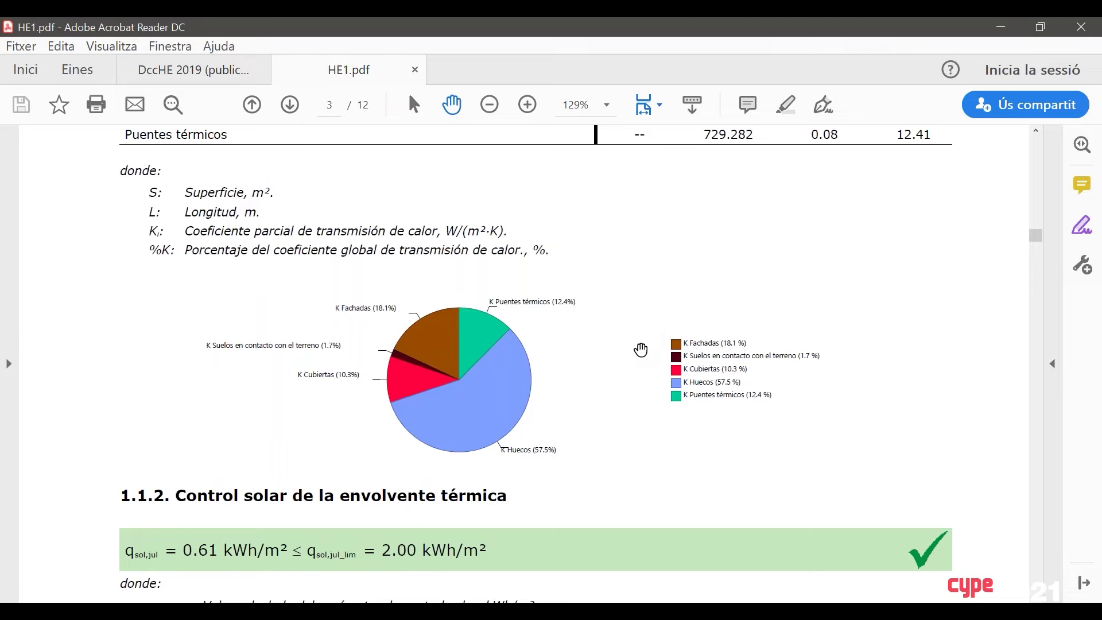
scroll(639, 349, "down", 3)
scroll(509, 506, "down", 2)
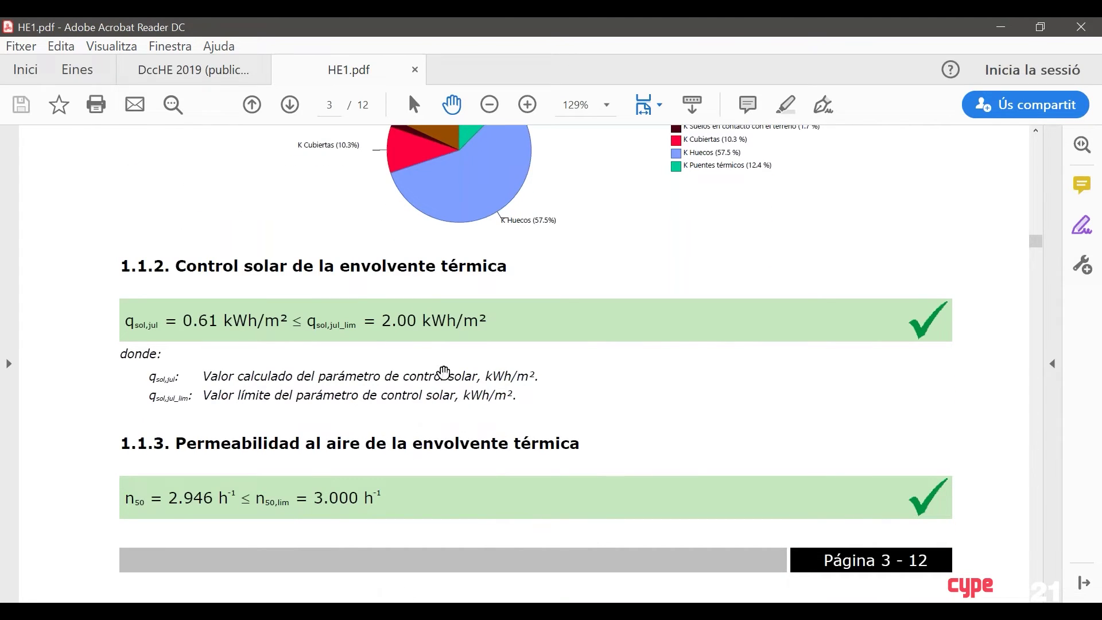
scroll(445, 370, "up", 4)
scroll(444, 373, "up", 3)
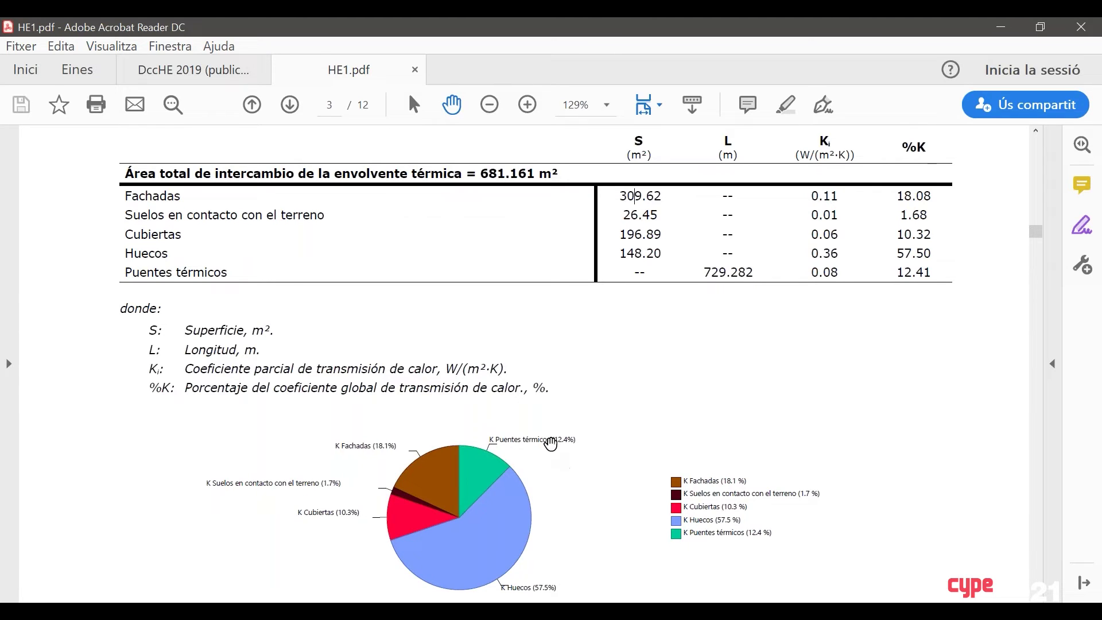
scroll(550, 444, "down", 2)
scroll(550, 444, "down", 2)
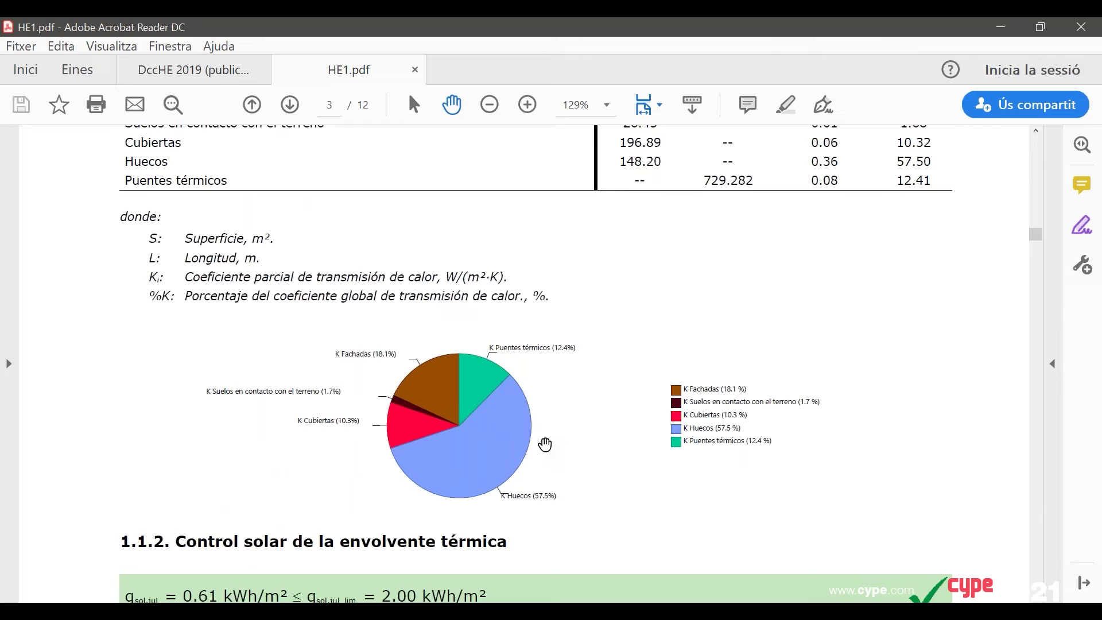
scroll(488, 282, "down", 2)
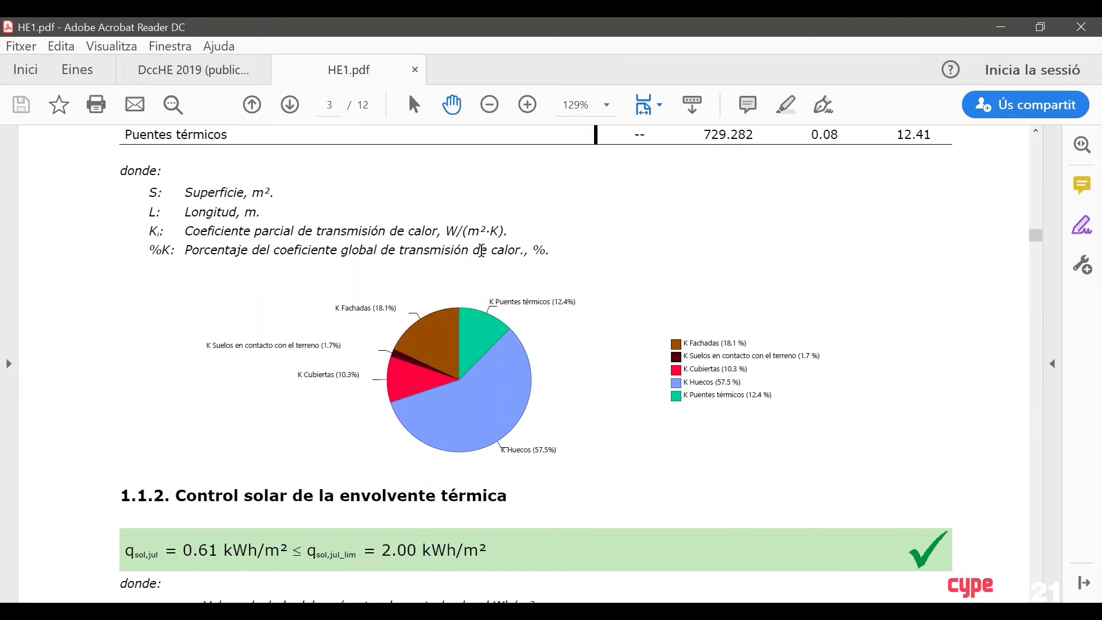
Review the HE1 report from the start of section 1 through sections 1.2, 1.3 and 2 to the beginning of section 3
scroll(488, 251, "up", 8)
scroll(507, 256, "up", 5)
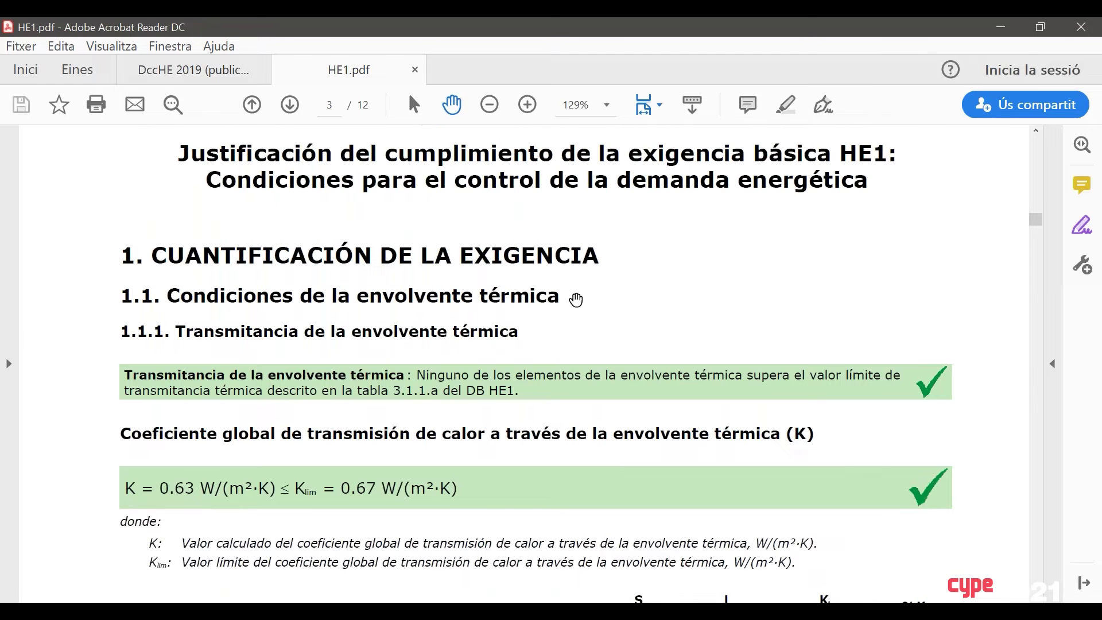
scroll(605, 324, "down", 5)
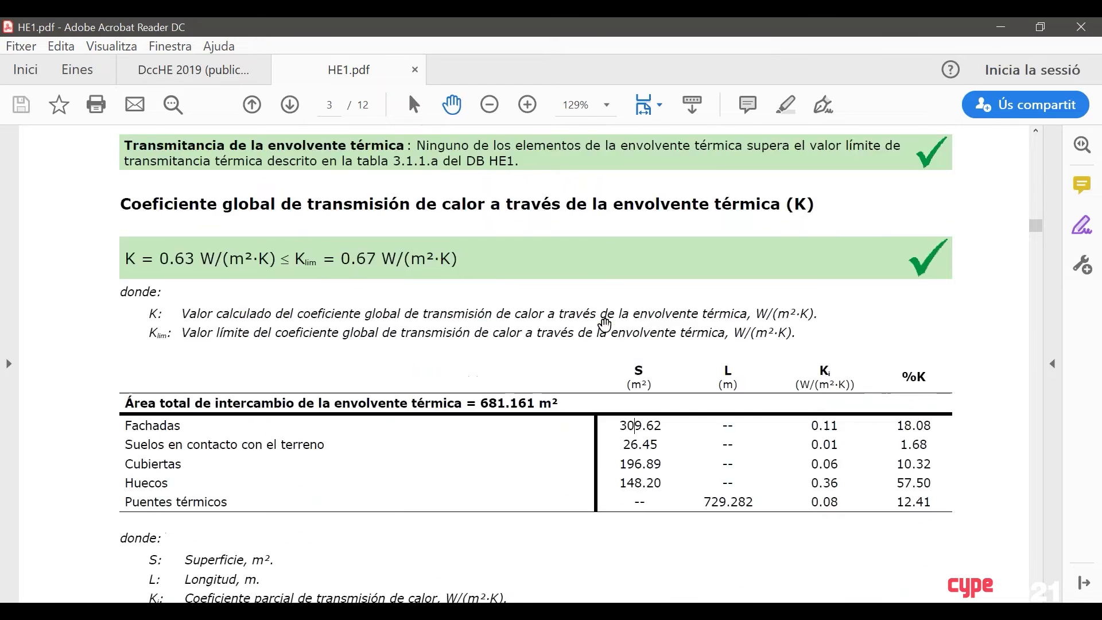
scroll(605, 325, "down", 4)
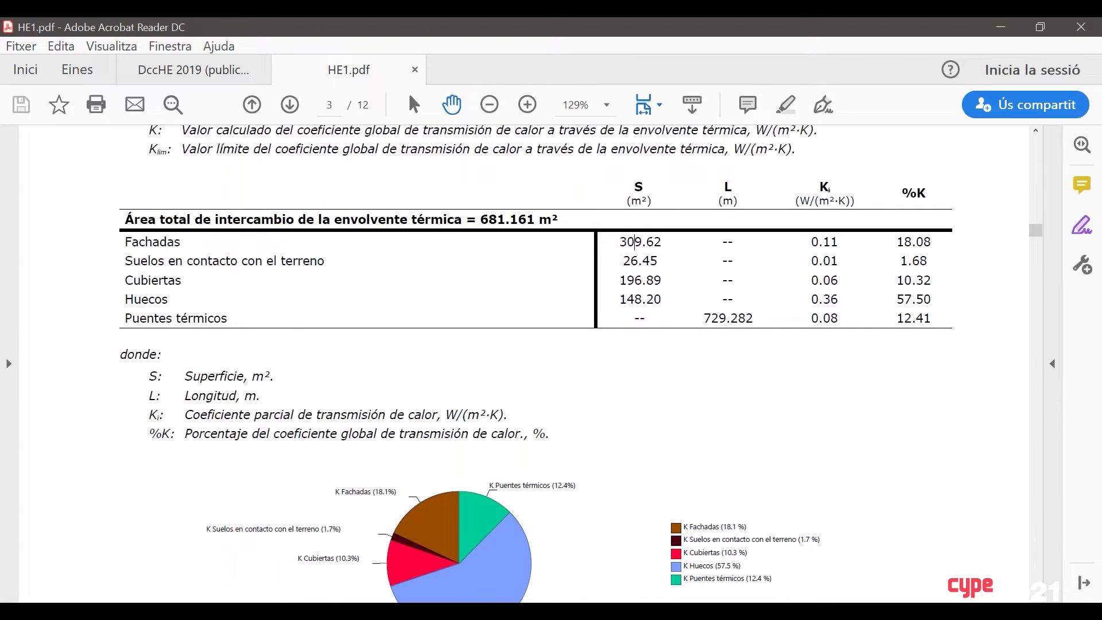
scroll(595, 409, "down", 10)
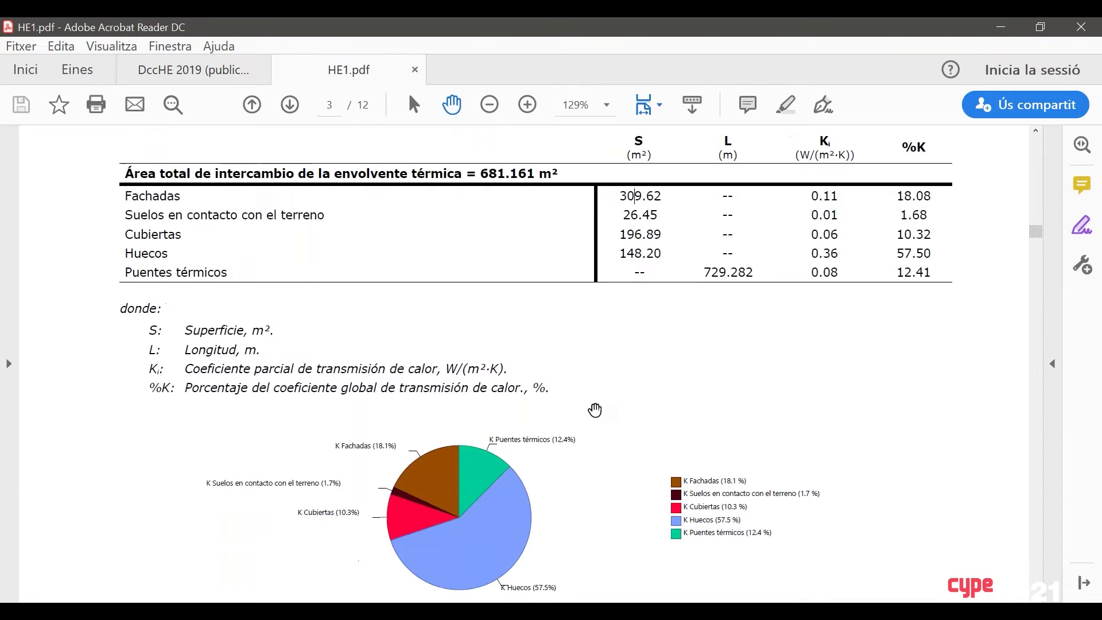
scroll(595, 409, "down", 20)
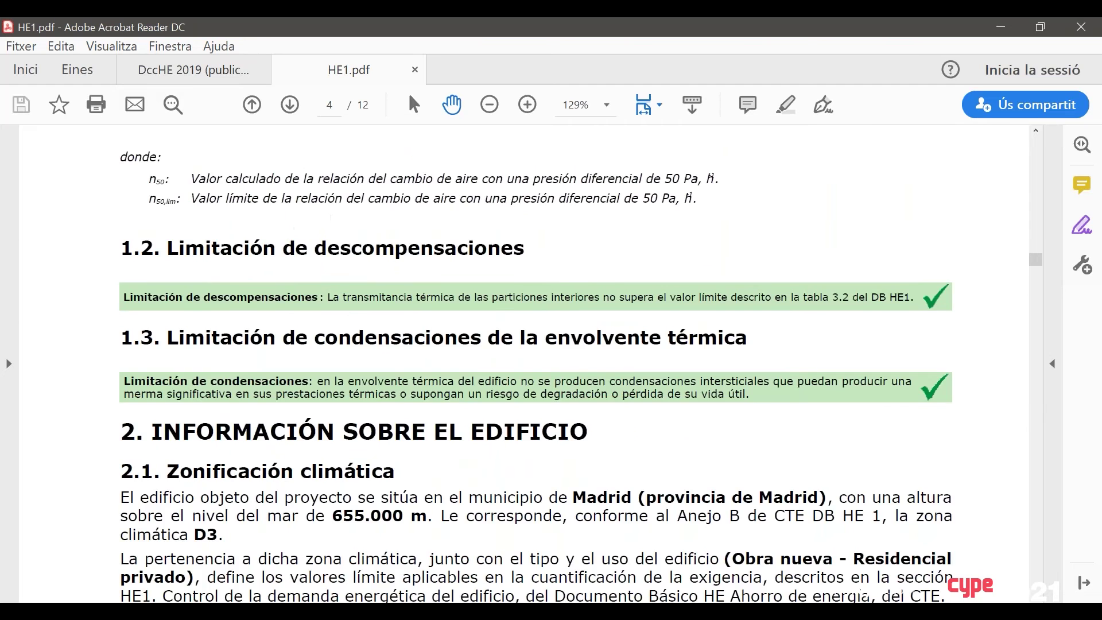
scroll(579, 409, "down", 15)
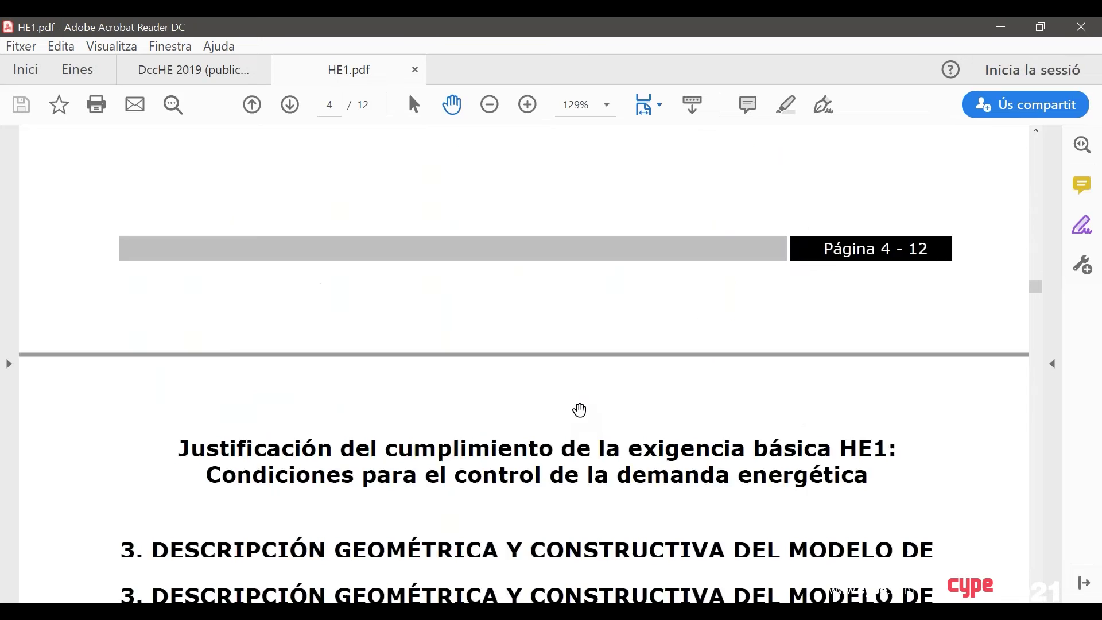
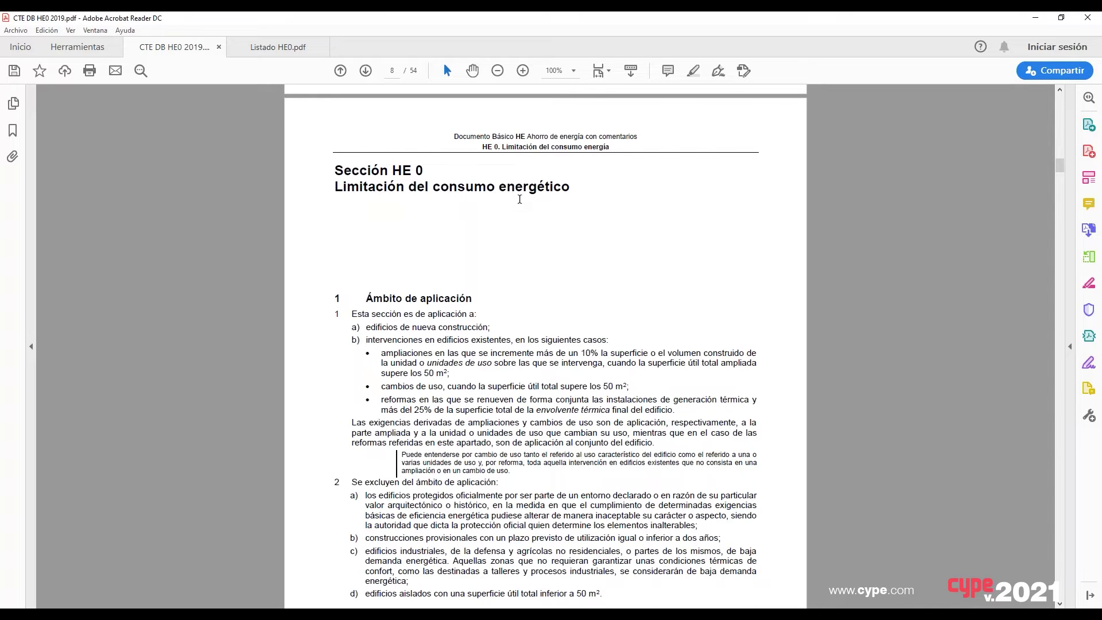
In CTE DB HE0 2019.pdf, examine the non-renewable primary energy consumption limits in section 3.1, tables 3.1.a and 3.1.b
scroll(519, 199, "down", 5)
scroll(520, 199, "down", 5)
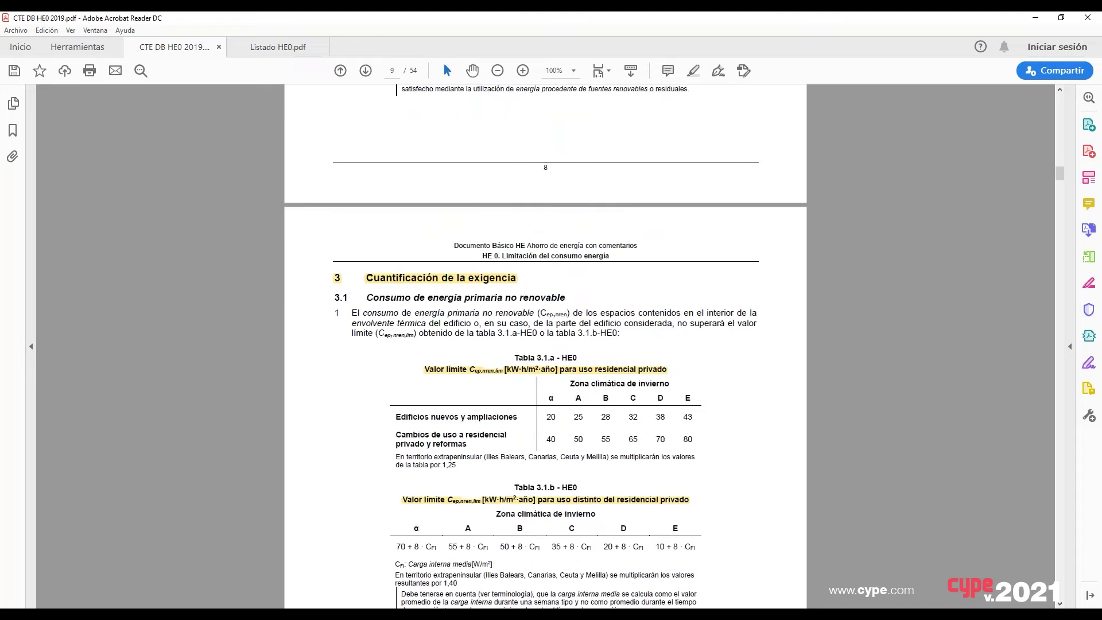
scroll(545, 346, "down", 1)
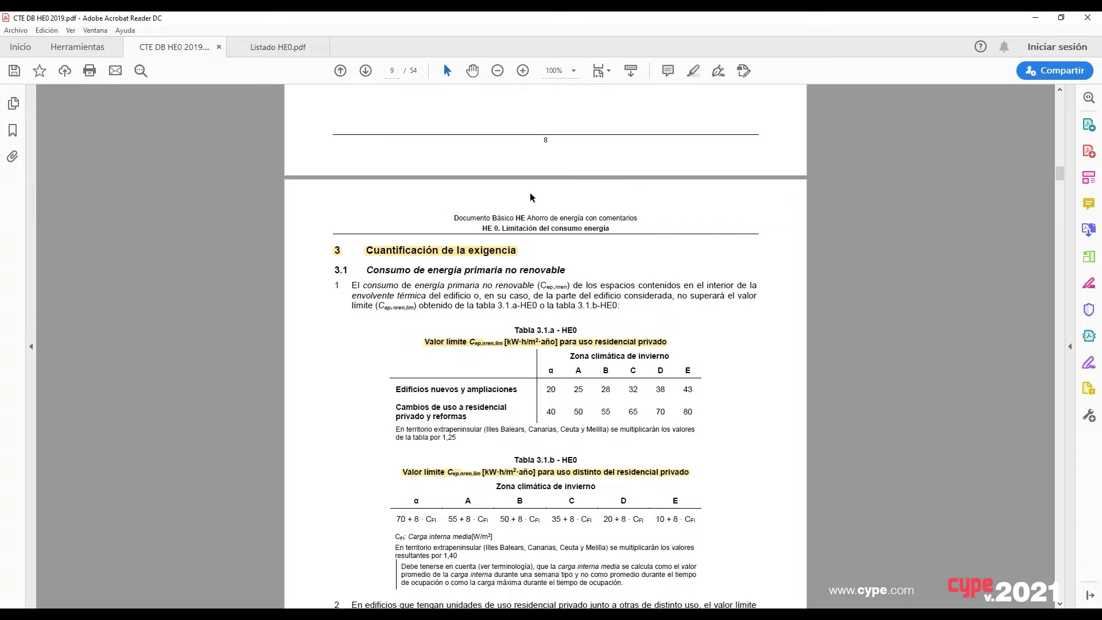
scroll(519, 204, "down", 1)
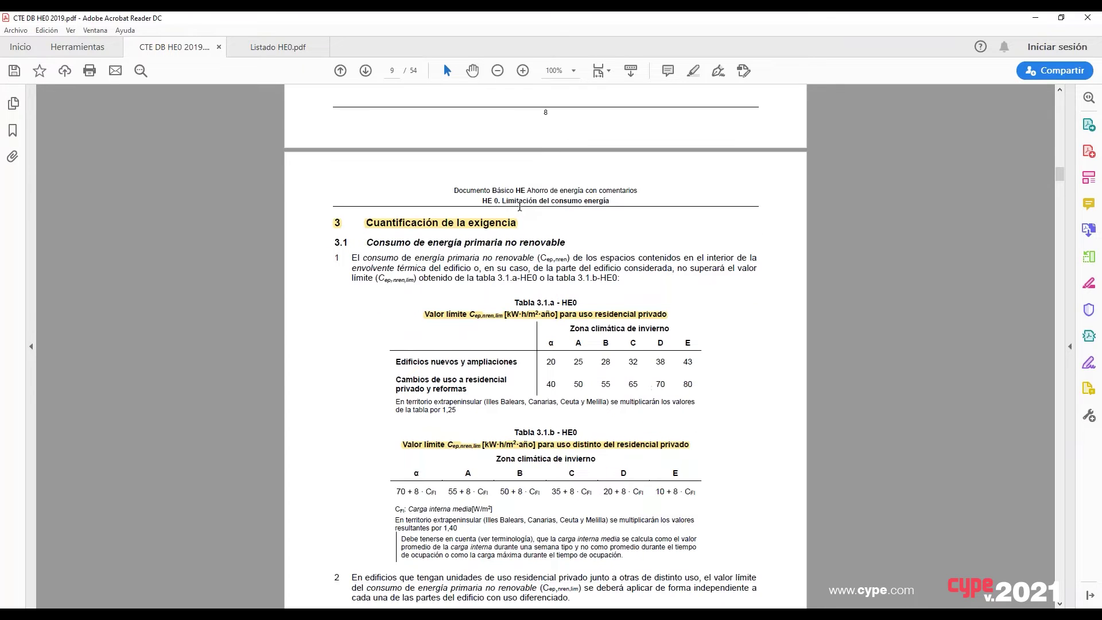
scroll(518, 203, "down", 2)
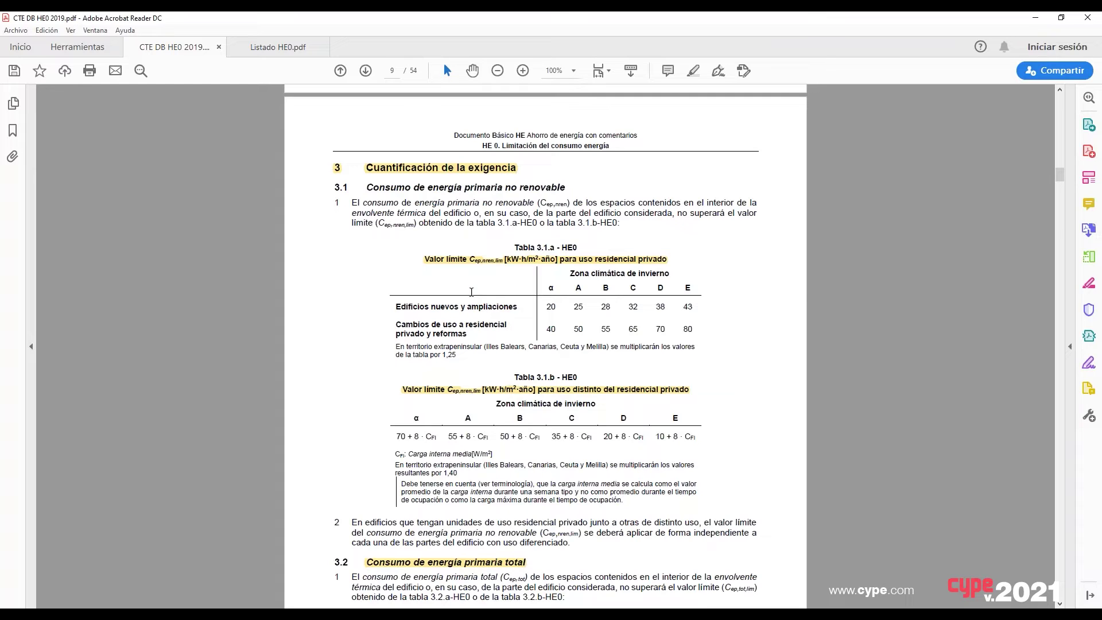
scroll(468, 291, "down", 5)
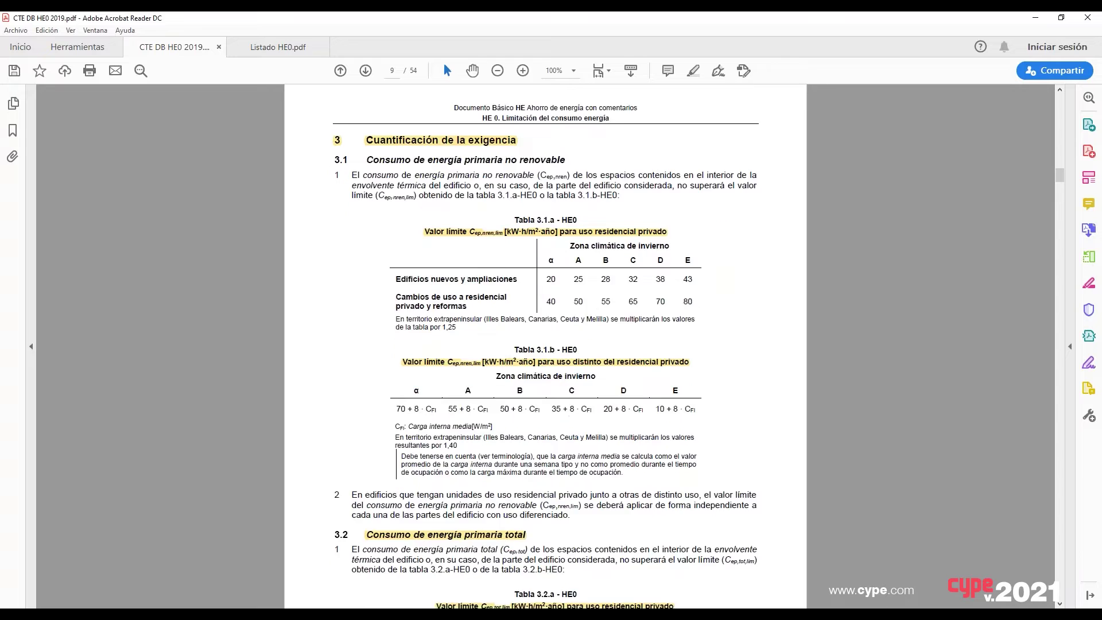
scroll(417, 268, "down", 1)
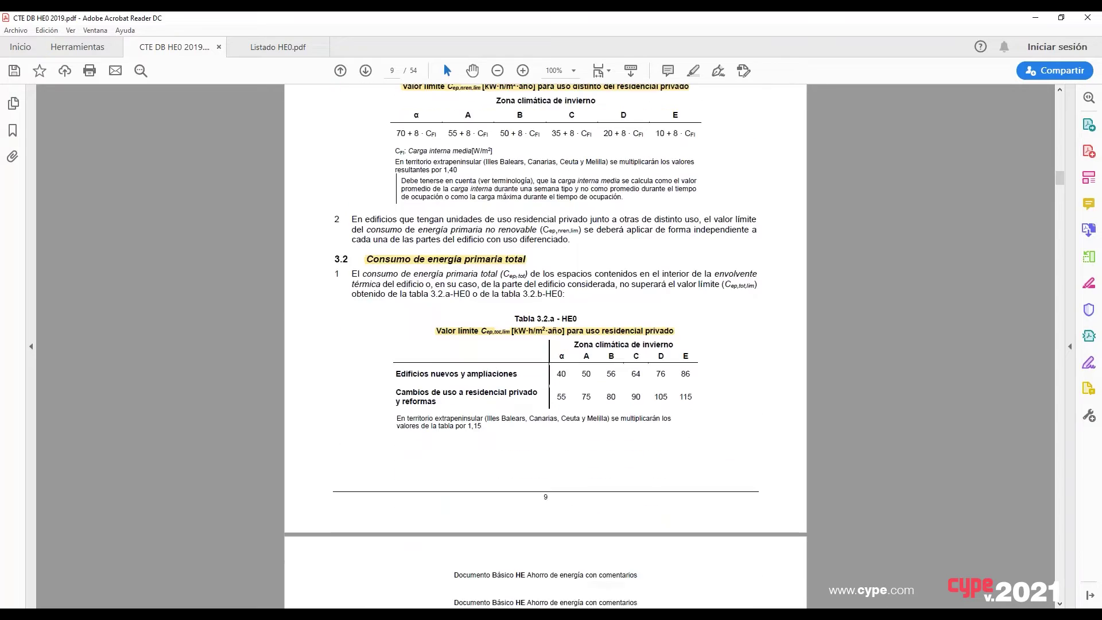
scroll(417, 268, "up", 2)
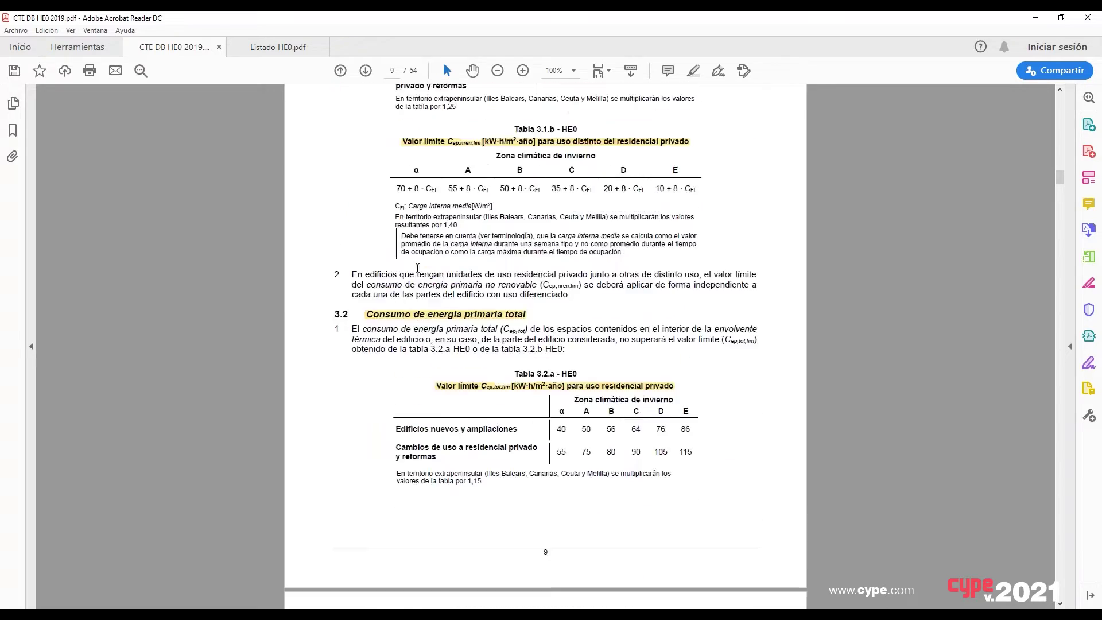
scroll(418, 268, "up", 2)
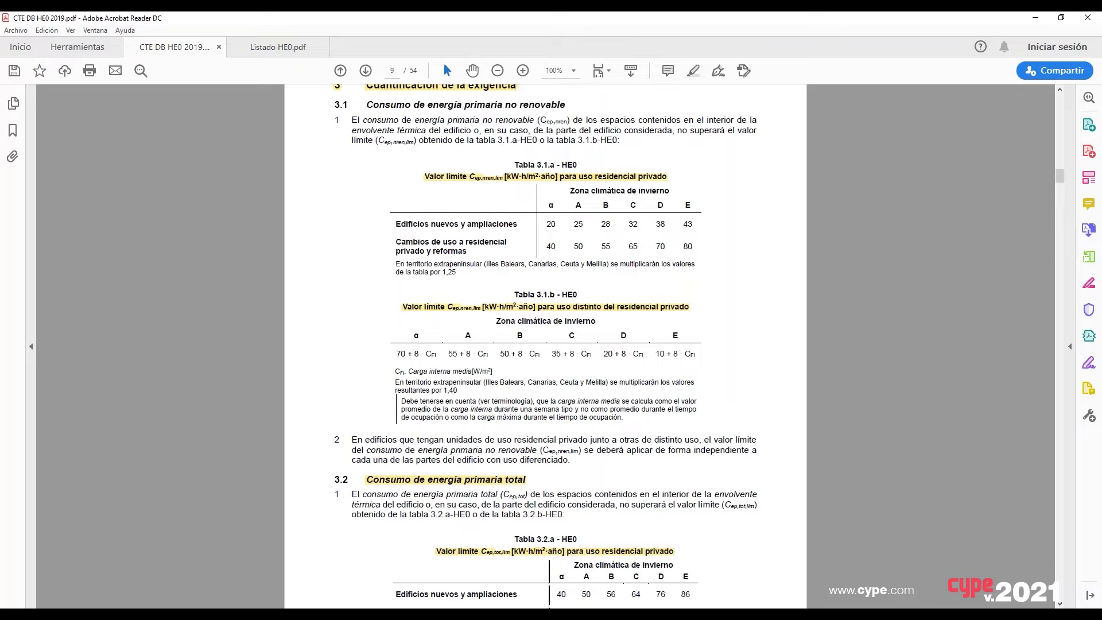
Examine the total primary energy consumption limits in section 3.2, tables 3.2.a for private residential and 3.2.b for other uses
scroll(422, 268, "down", 3)
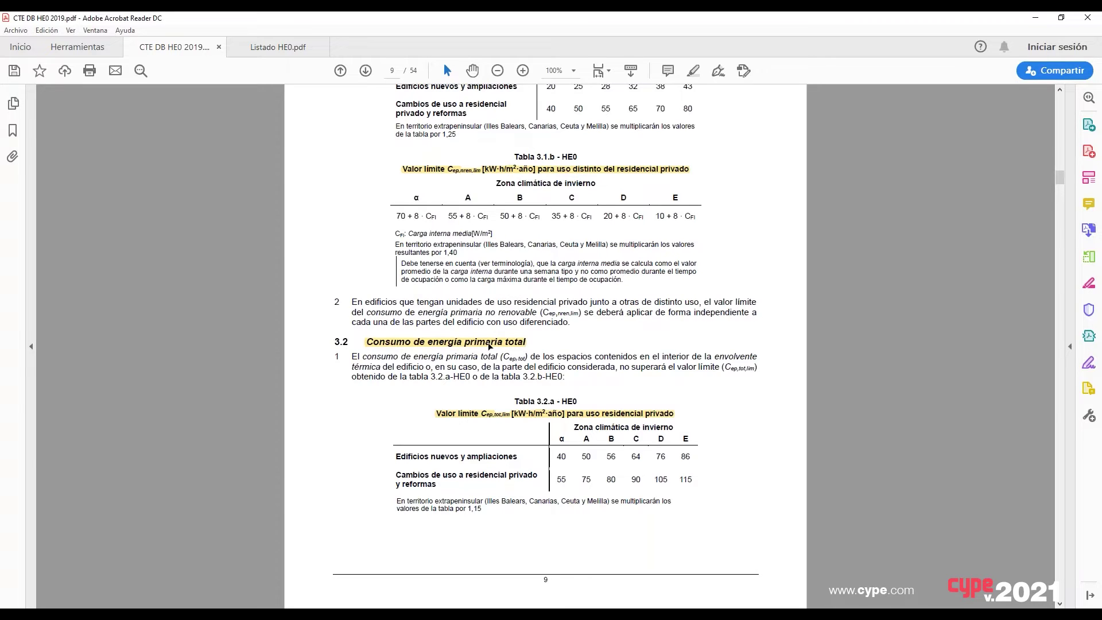
scroll(490, 346, "down", 3)
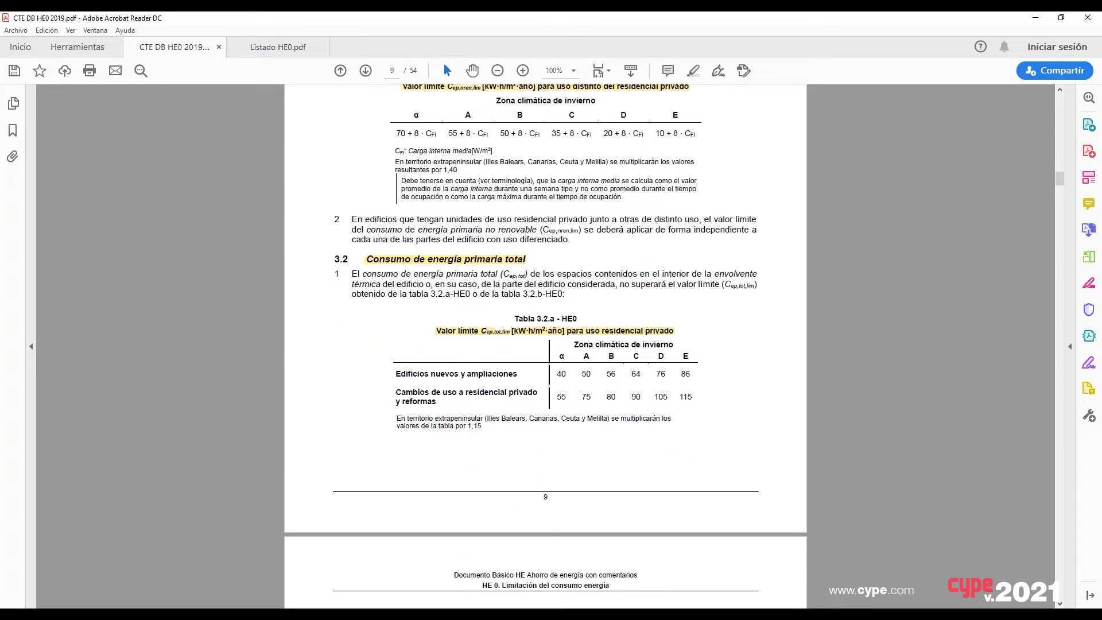
scroll(545, 346, "down", 1)
scroll(442, 310, "down", 2)
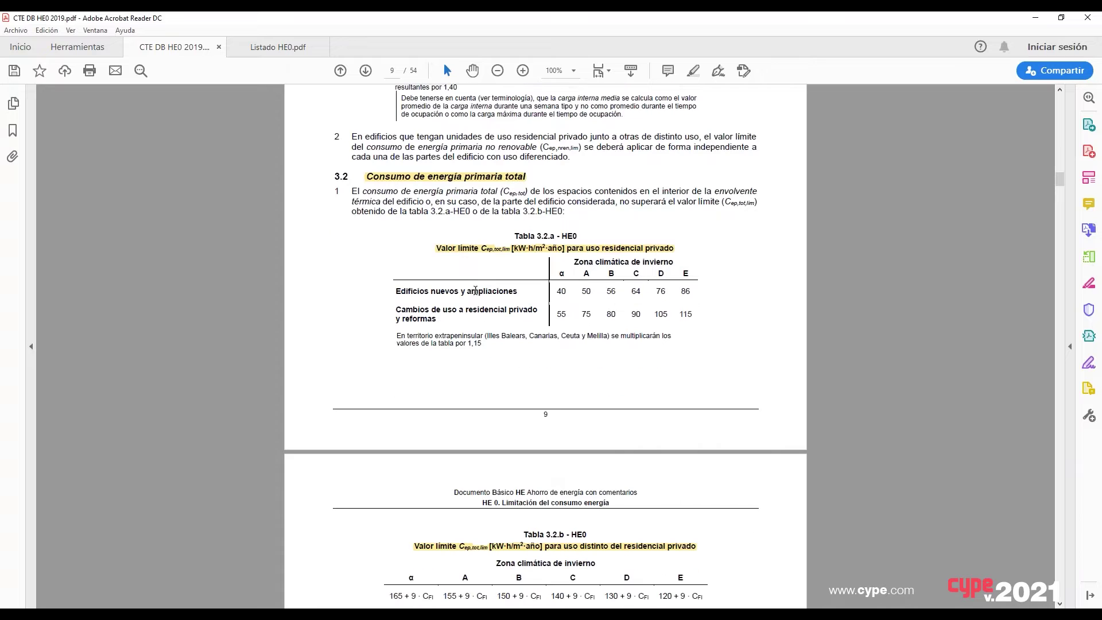
scroll(510, 295, "down", 5)
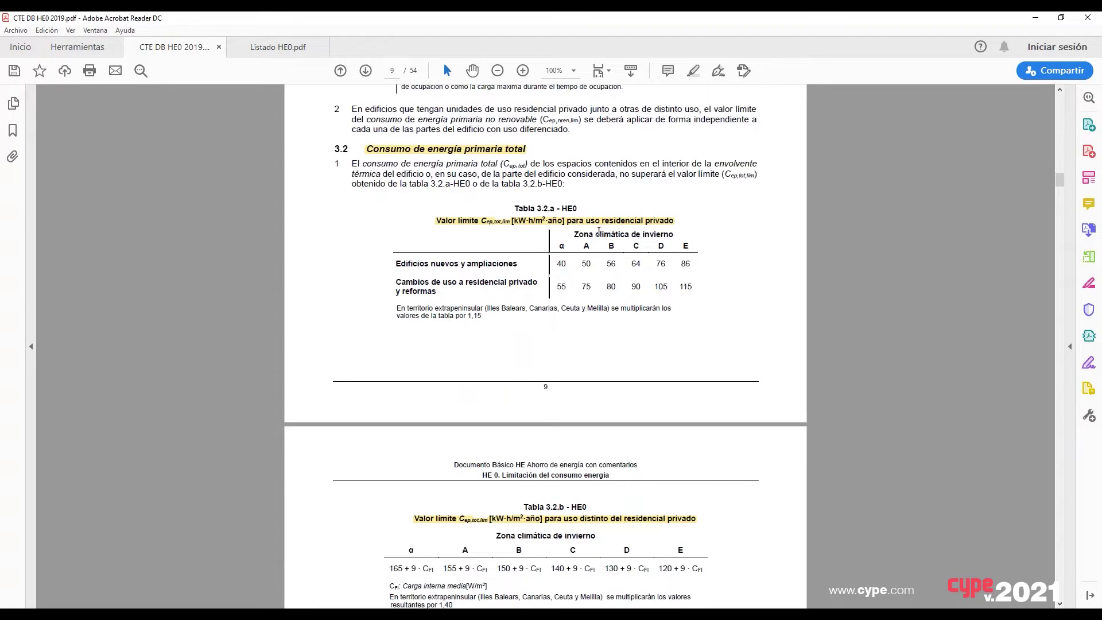
scroll(598, 234, "down", 3)
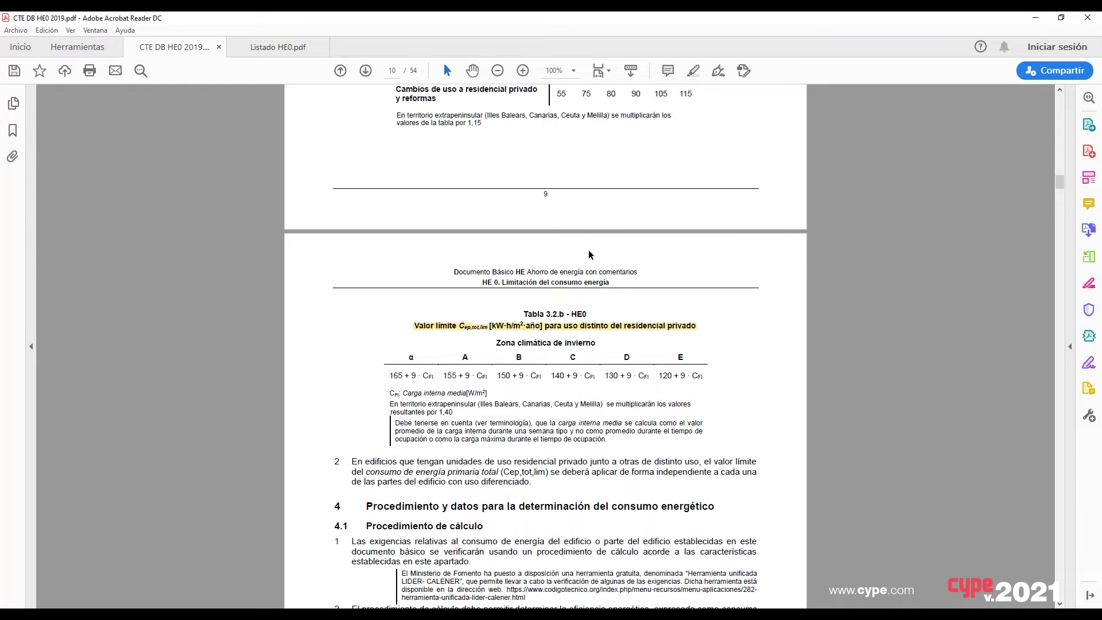
scroll(588, 253, "down", 4)
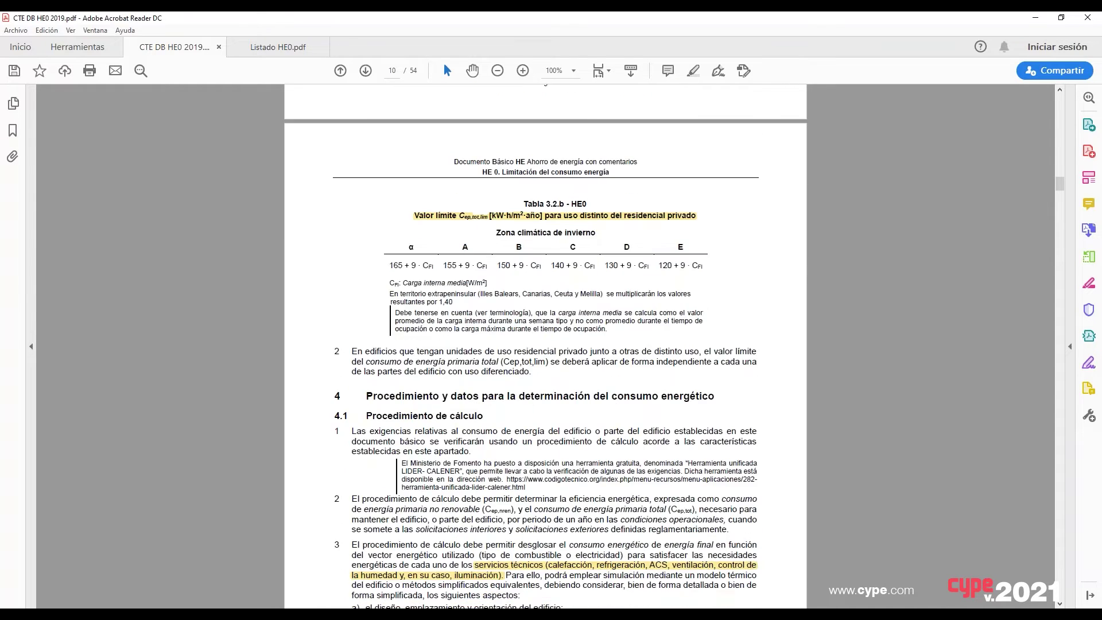
Examine the calculation procedure in section 4.1, including the technical services considered and the requirement on horas fuera de consigna
scroll(545, 345, "down", 7)
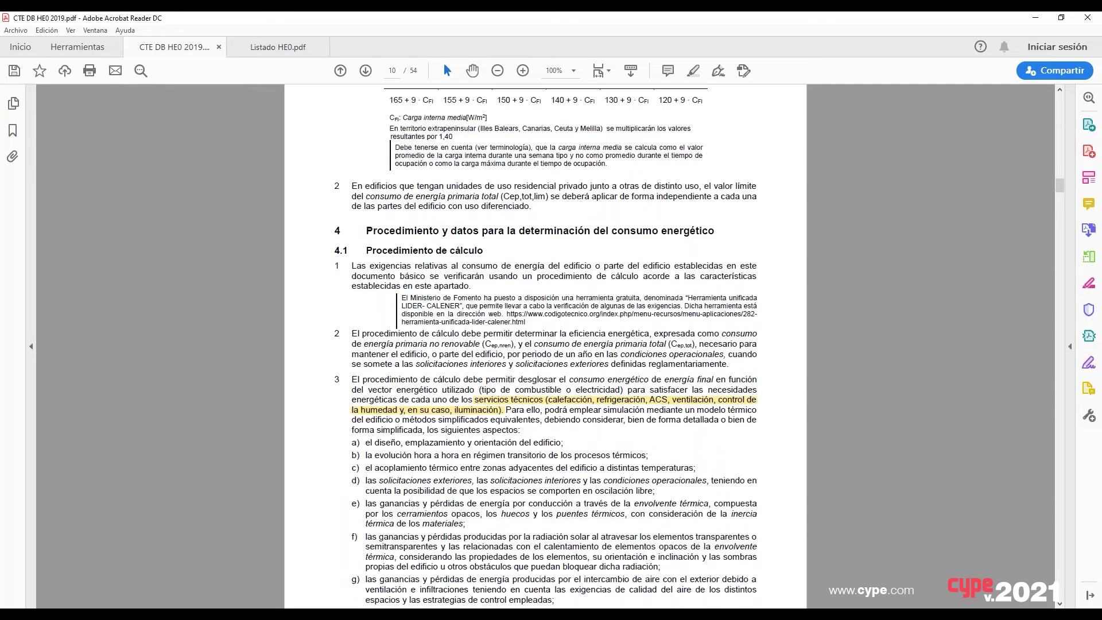
scroll(541, 326, "down", 2)
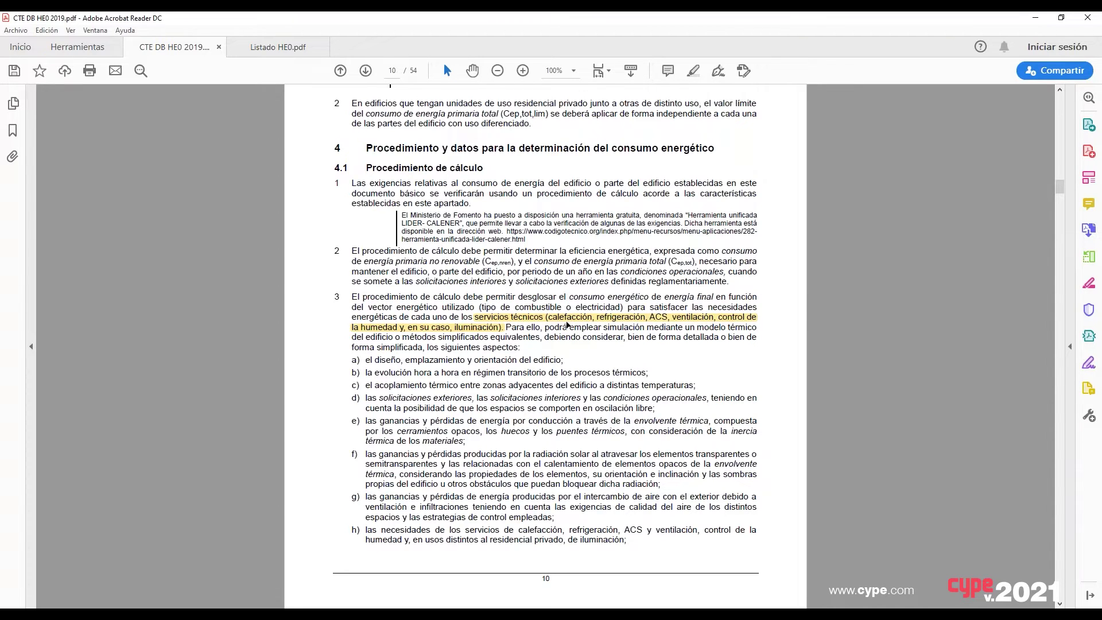
scroll(567, 325, "down", 10)
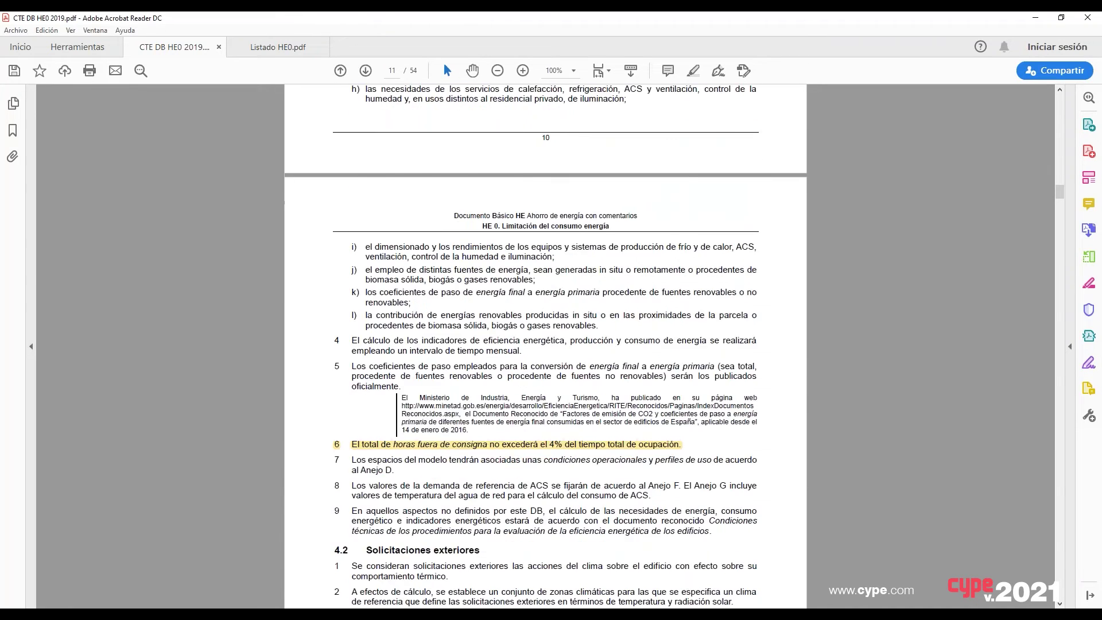
scroll(511, 341, "down", 2)
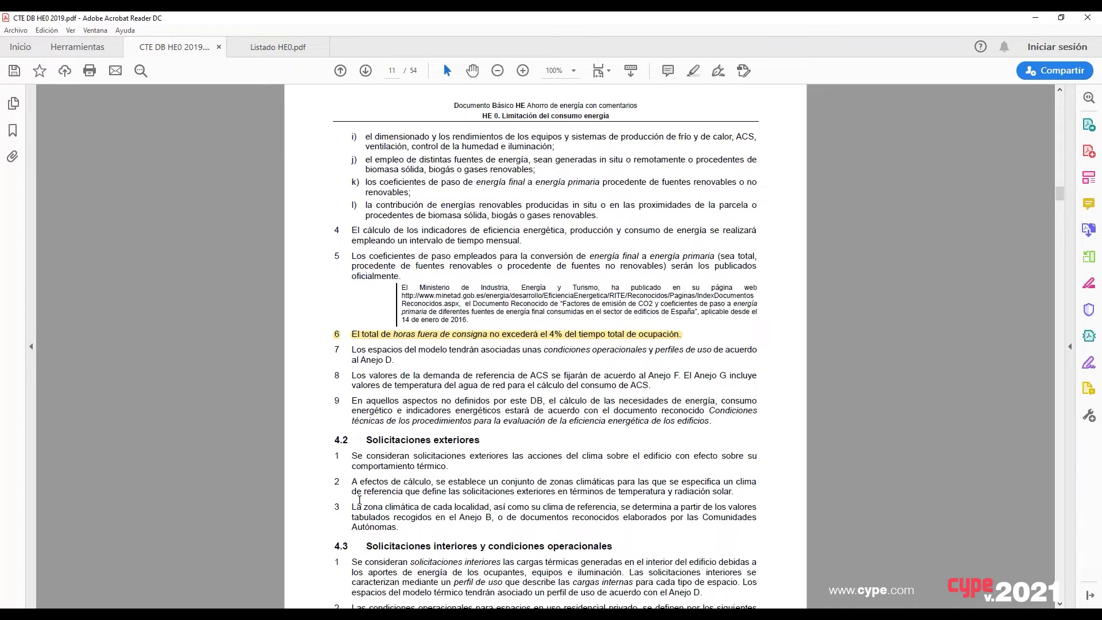
Switch to CYPETHERM HE Plus, open the building's general parameters and show the help on Contribución de energía térmica renovable producida in situ
mouse_move(350, 614)
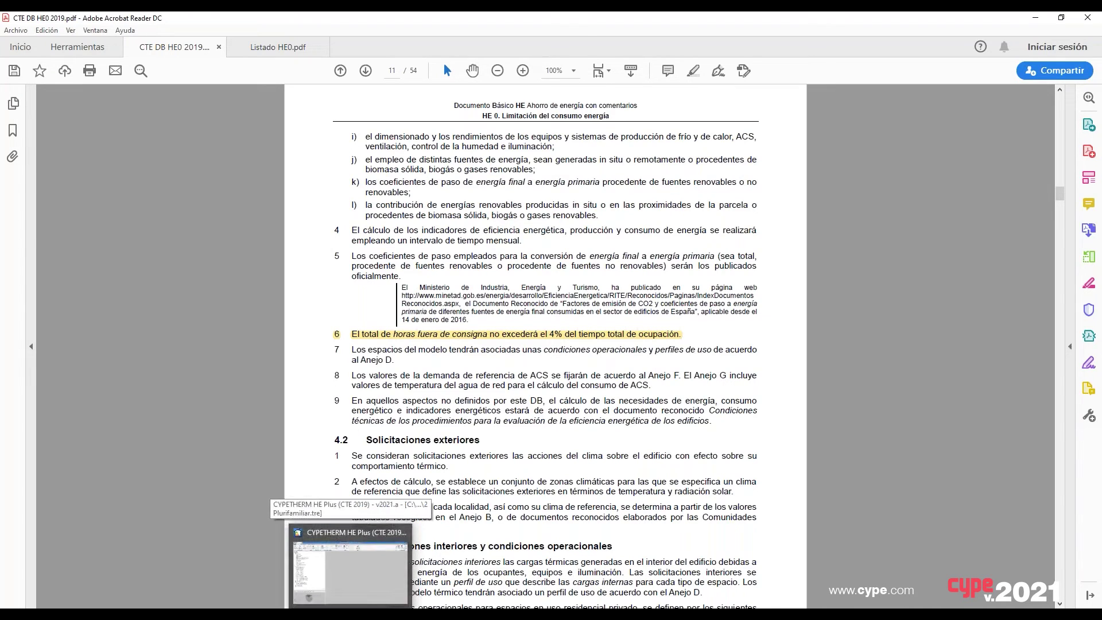
left_click(350, 568)
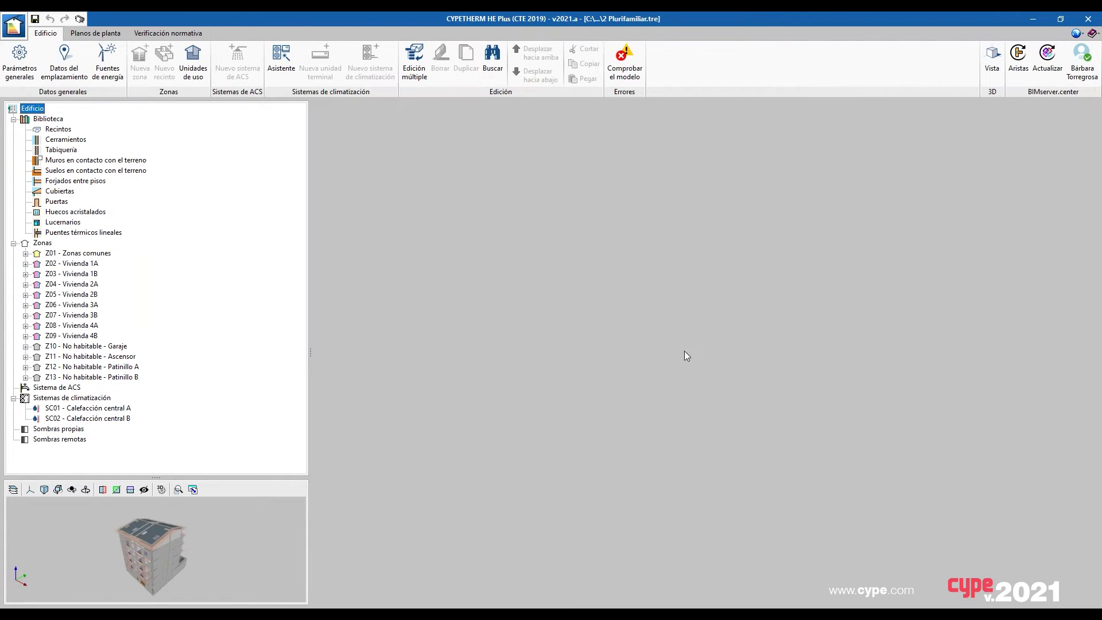
left_click(17, 83)
left_click_drag(314, 40, 424, 60)
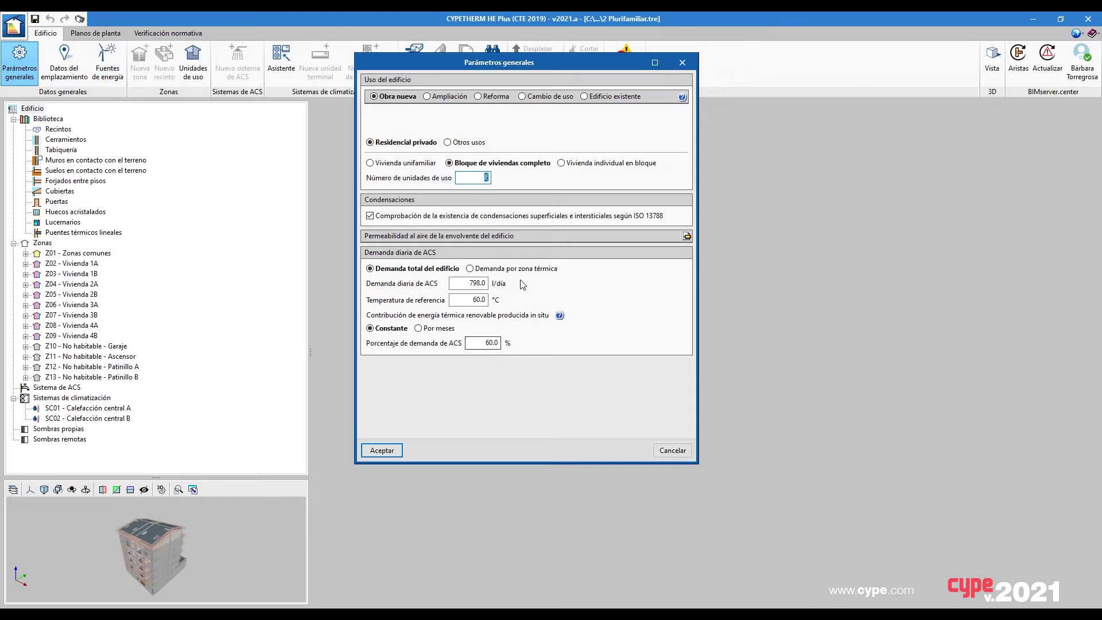
left_click(560, 319)
left_click_drag(548, 210, 743, 297)
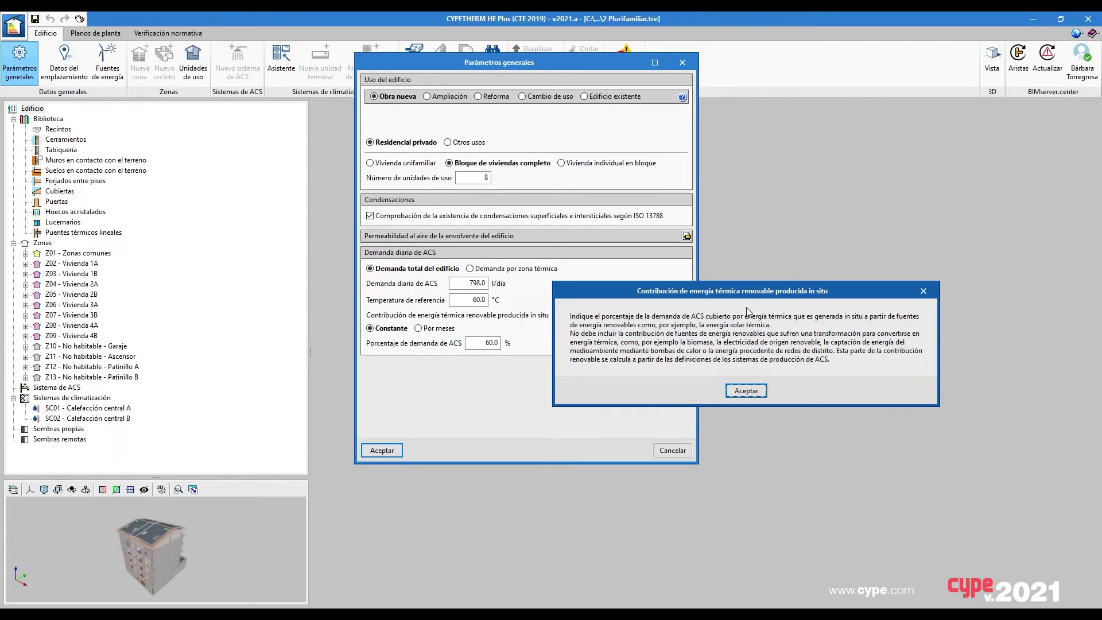
Close the help, check the constant percentage of ACS demand covered by in situ renewables, and leave the general parameters without changes
left_click(746, 390)
left_click(486, 343)
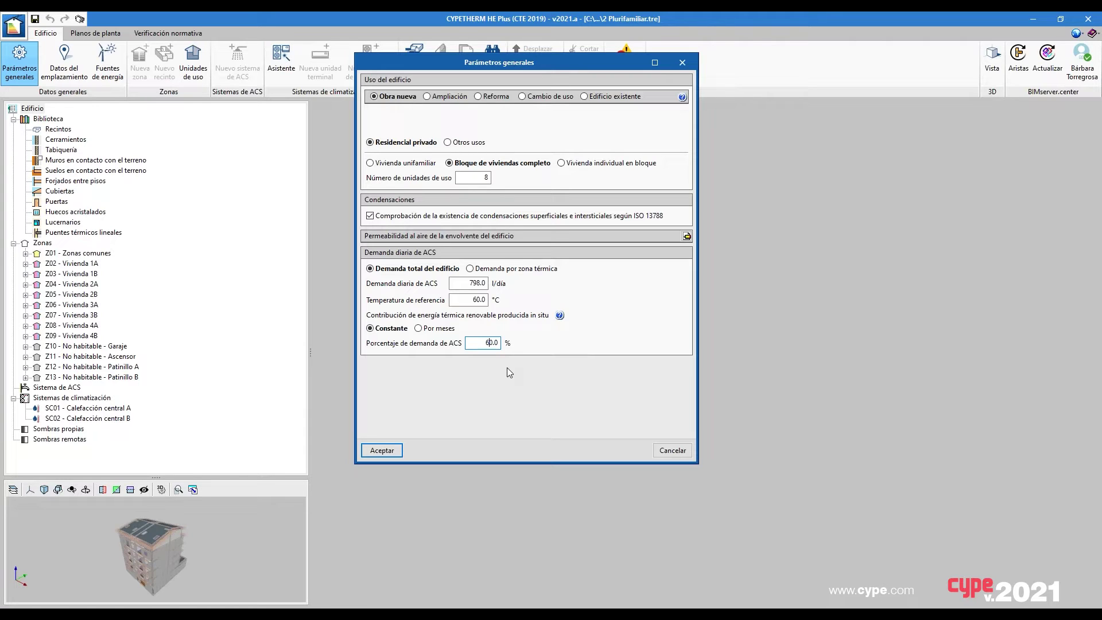
left_click(658, 450)
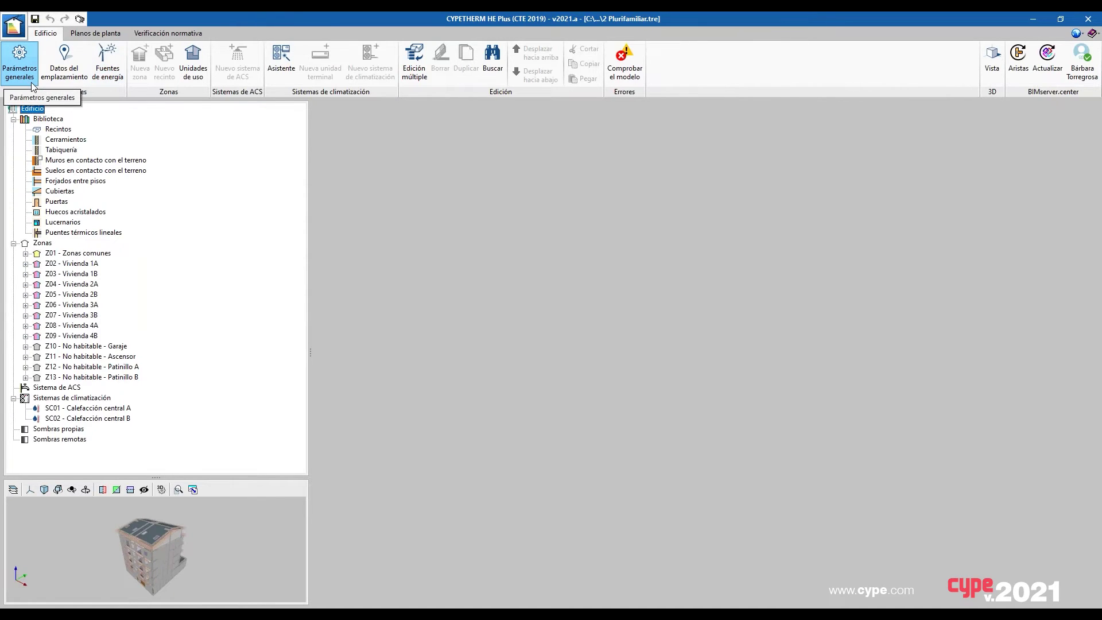
Examine the primary energy and CO2 conversion factors of each energy source, including Red 1 and Red 2, in Fuentes de energía
left_click(118, 77)
left_click_drag(431, 202, 409, 170)
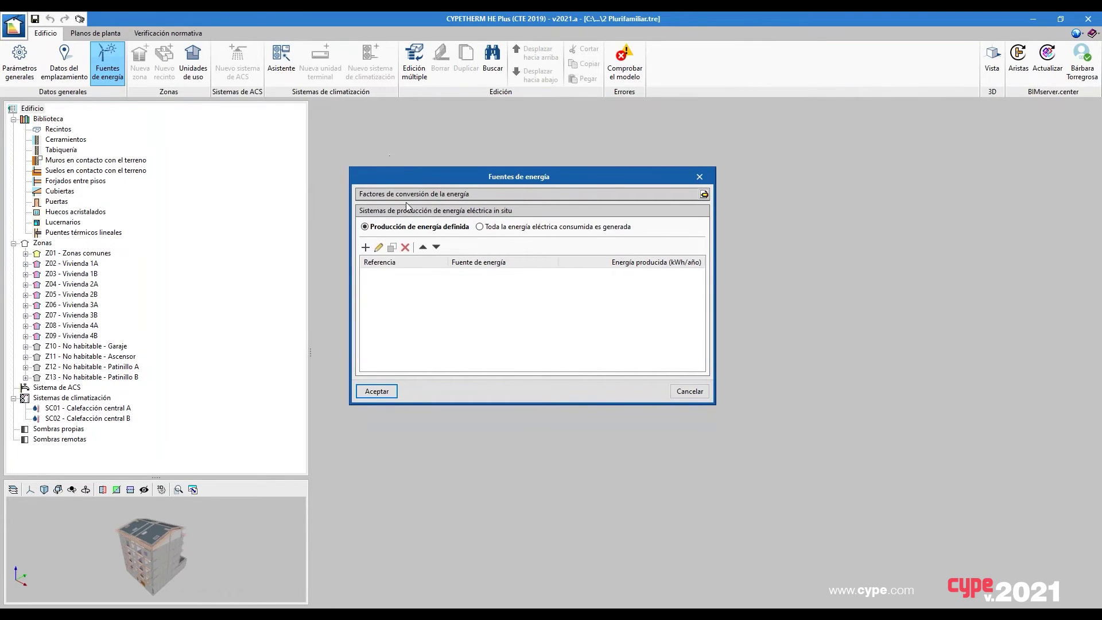
left_click(703, 194)
left_click_drag(564, 185, 685, 199)
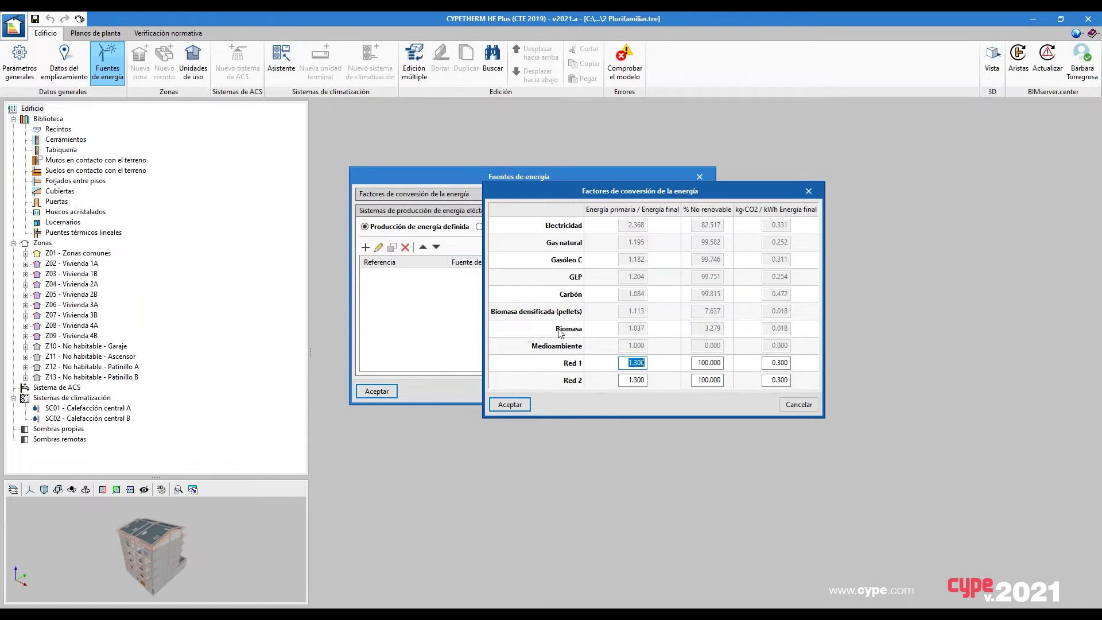
left_click(798, 404)
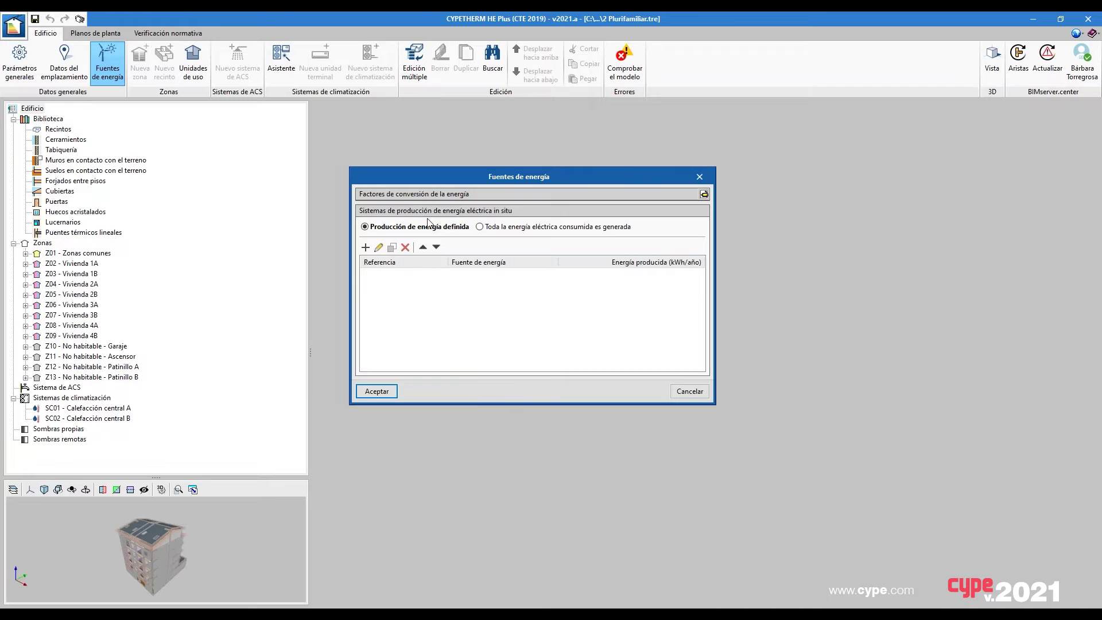
Review the in situ electricity production options, Toda la energía eléctrica consumida es generada and a defined system's monthly production, without saving changes
left_click(502, 227)
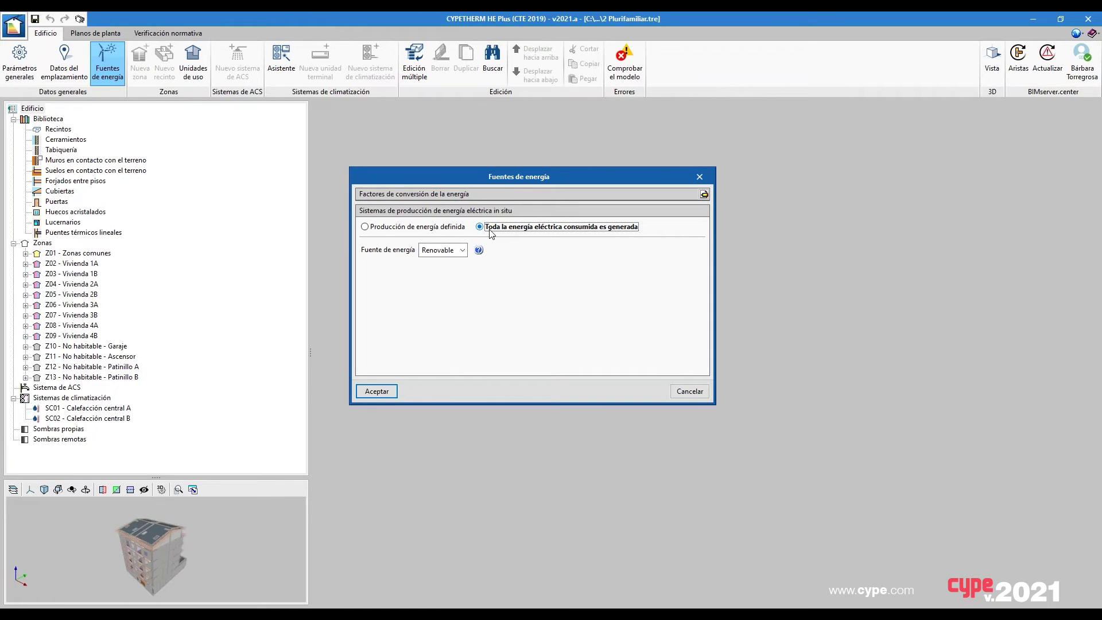
left_click(446, 229)
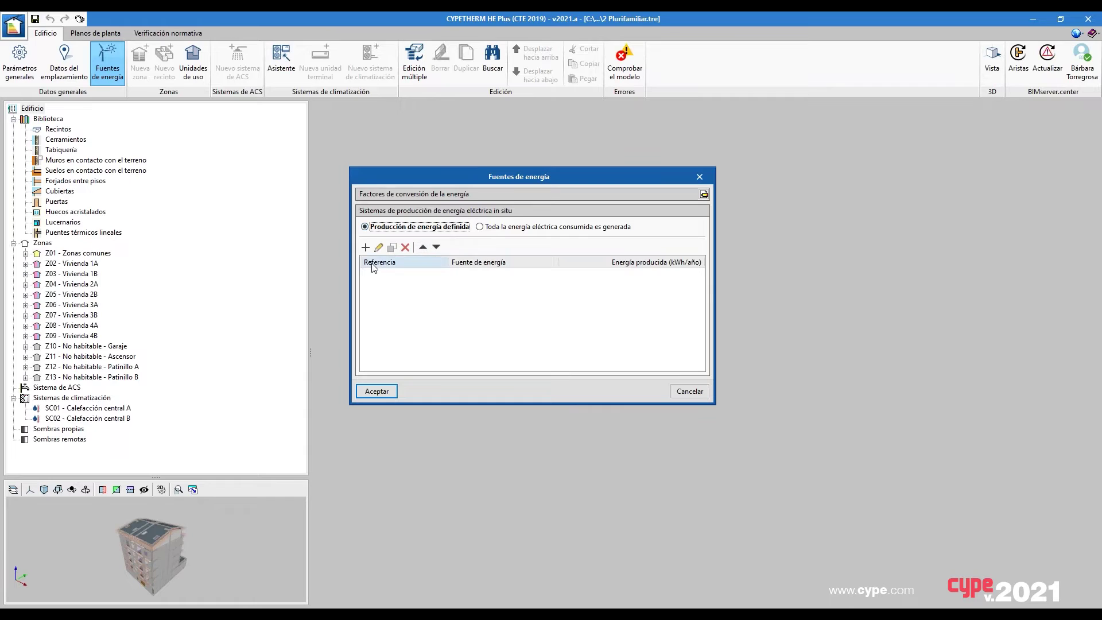
left_click(366, 247)
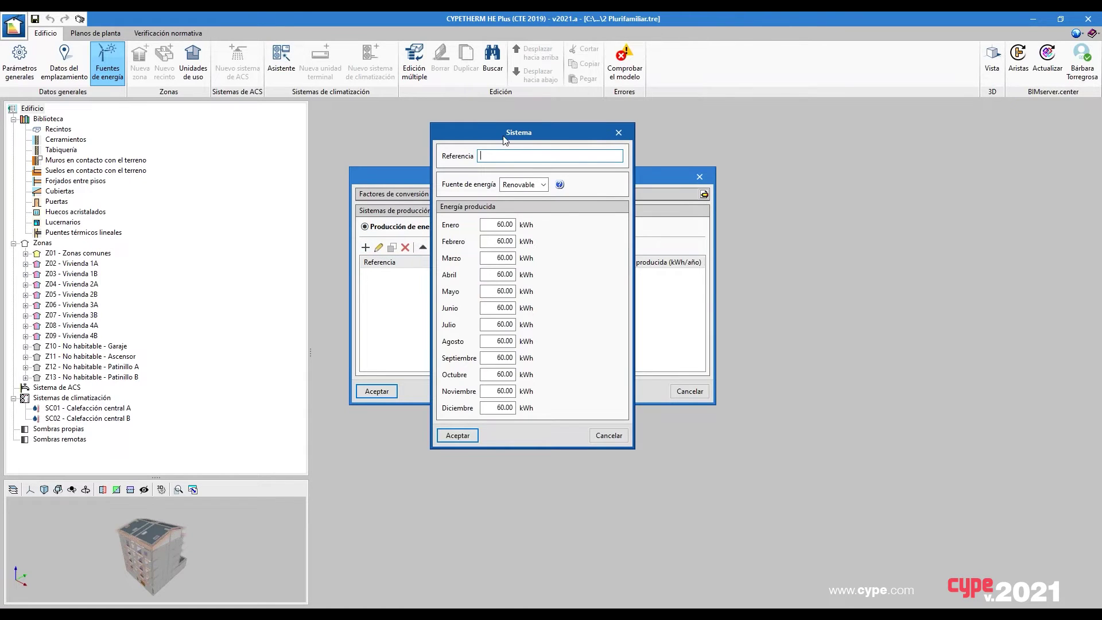
left_click_drag(505, 139, 555, 135)
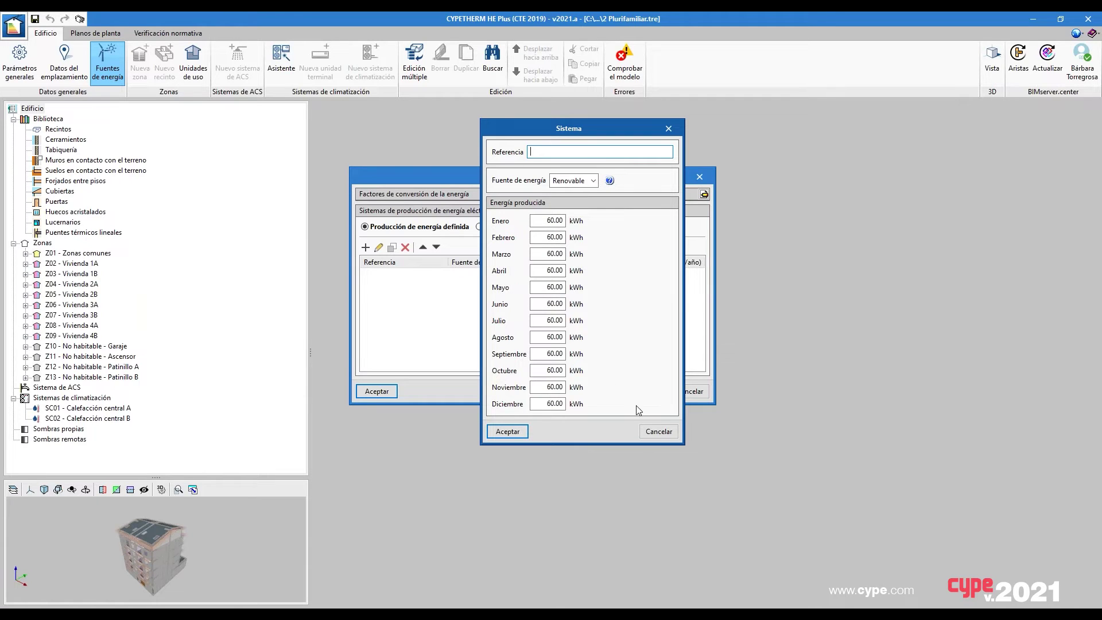
left_click(654, 434)
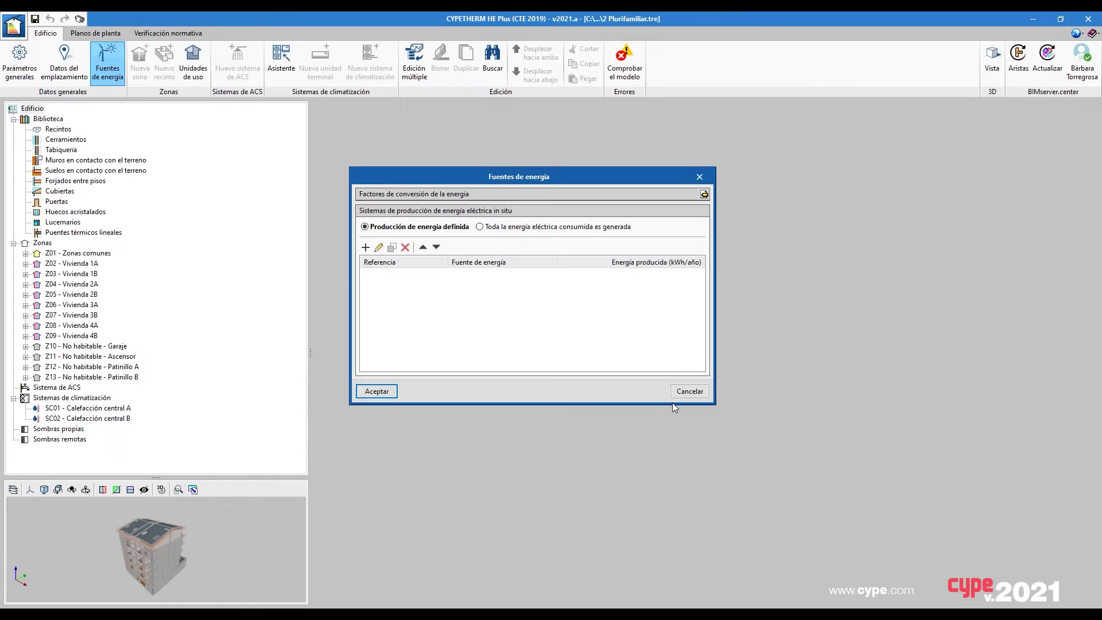
left_click(687, 396)
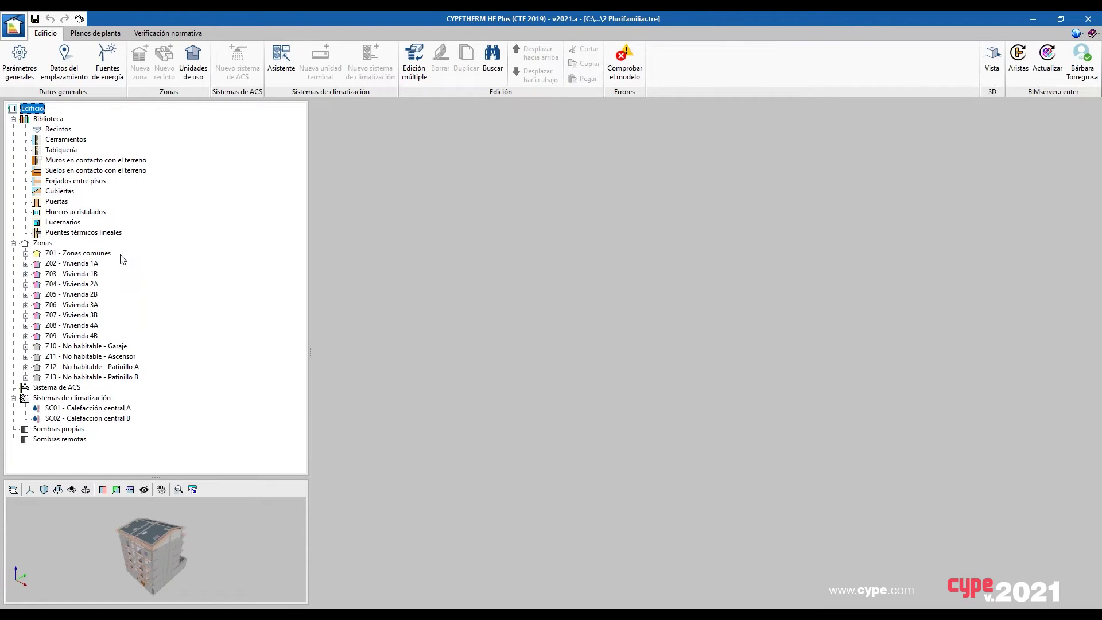
Review the Condiciones operacionales options available for zone Z01 - Zonas comunes, keeping Zona no acondicionada
left_click(103, 257)
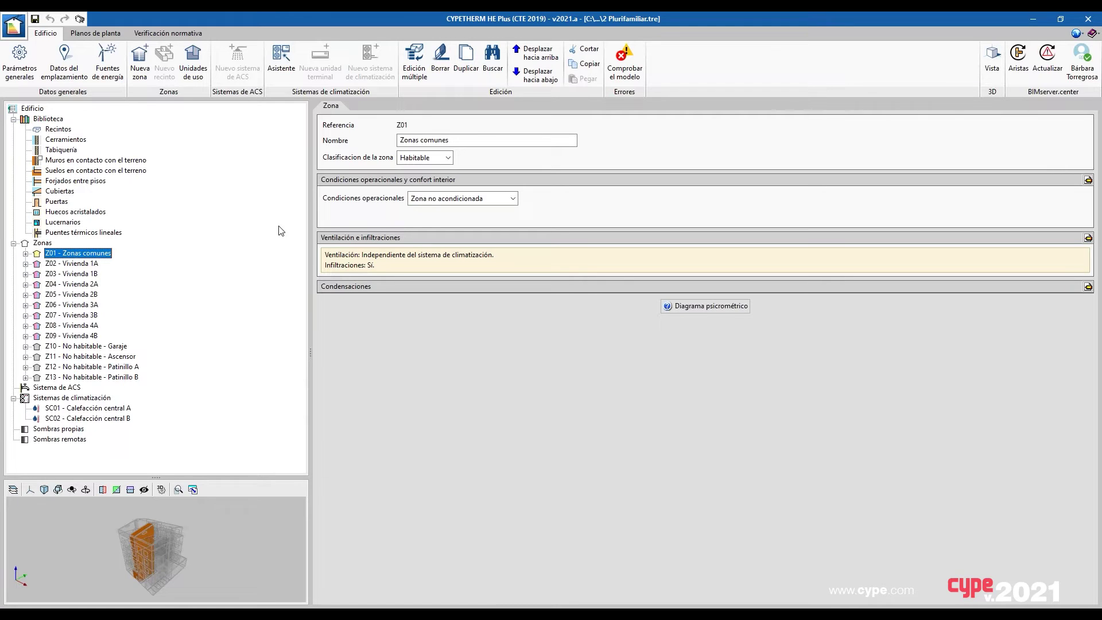
left_click(425, 201)
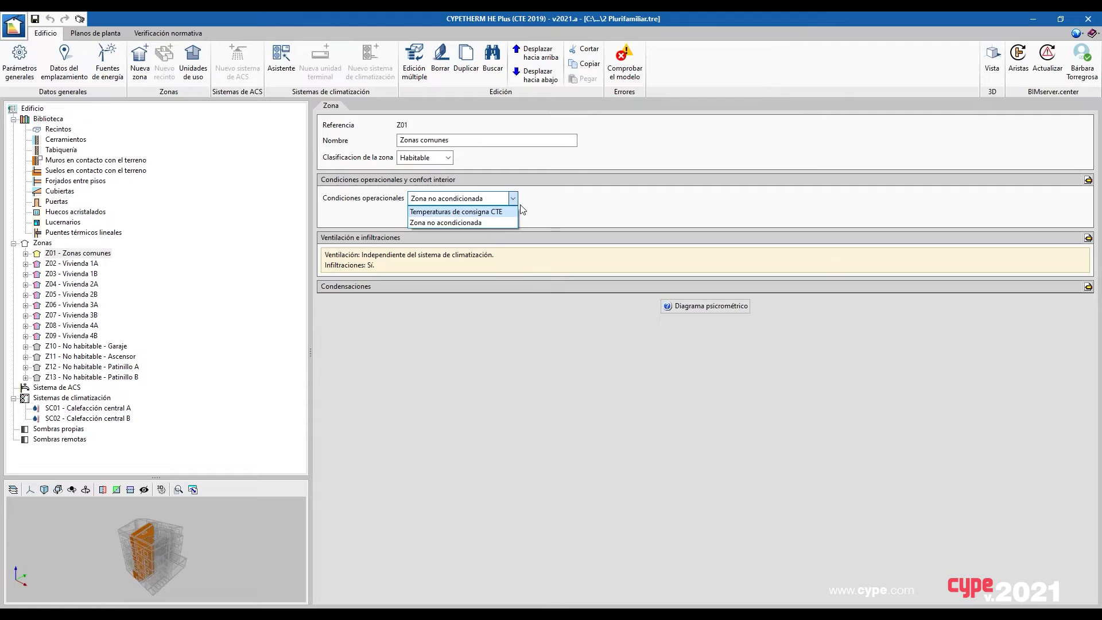
left_click(544, 217)
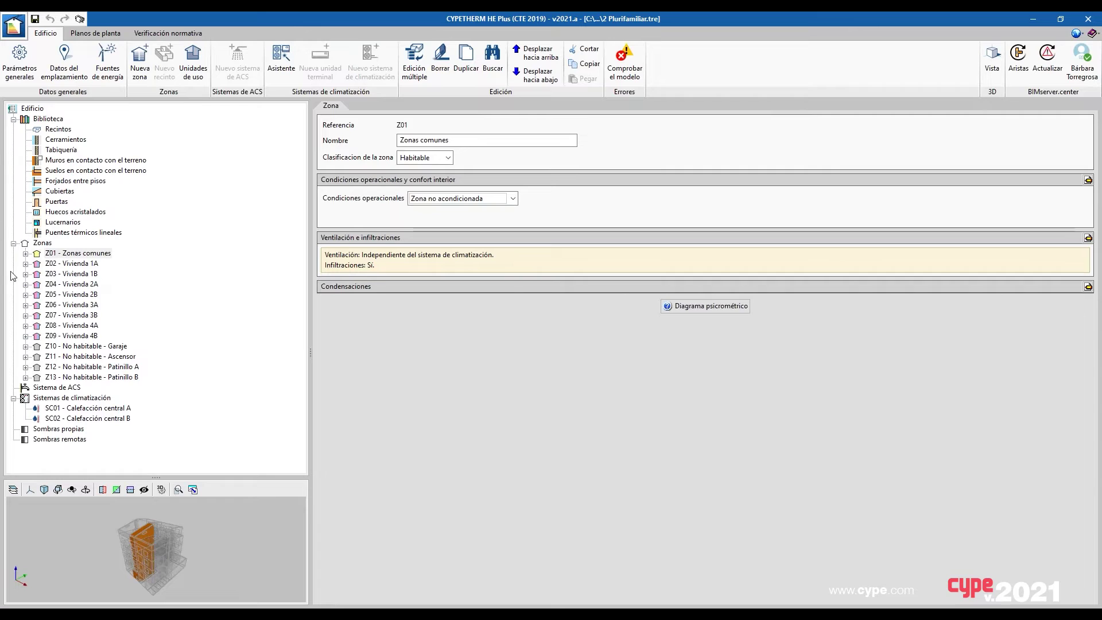
Review the ventilation types for zone Z02 - Vivienda 1A, including the flow type and fan power of Mecánica, without saving changes
left_click(45, 264)
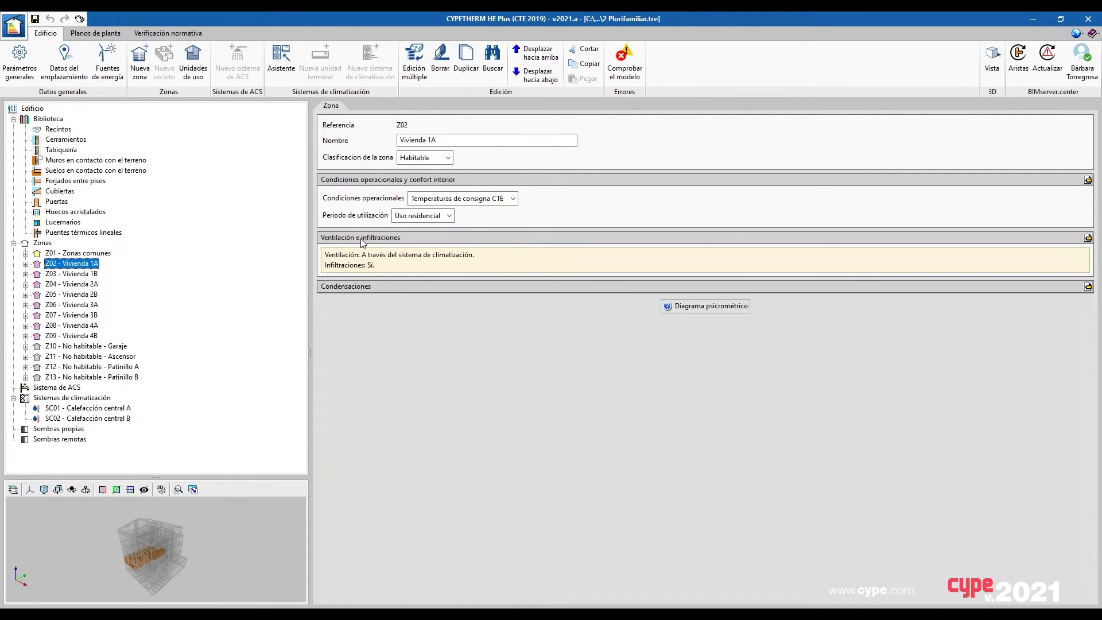
left_click(1087, 237)
left_click_drag(627, 183, 743, 164)
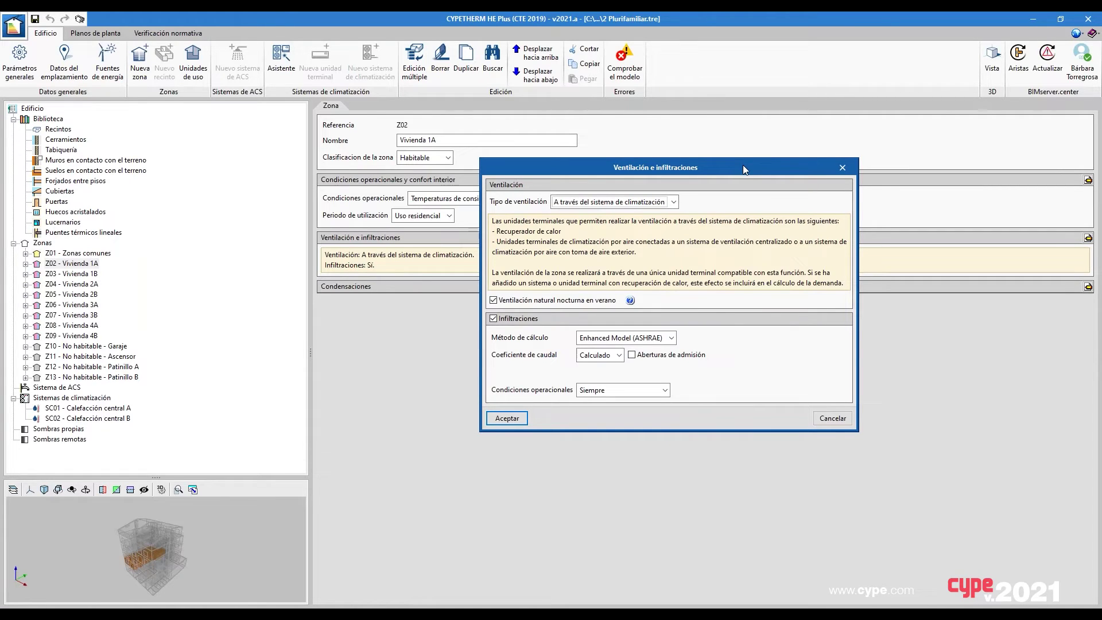
left_click(675, 203)
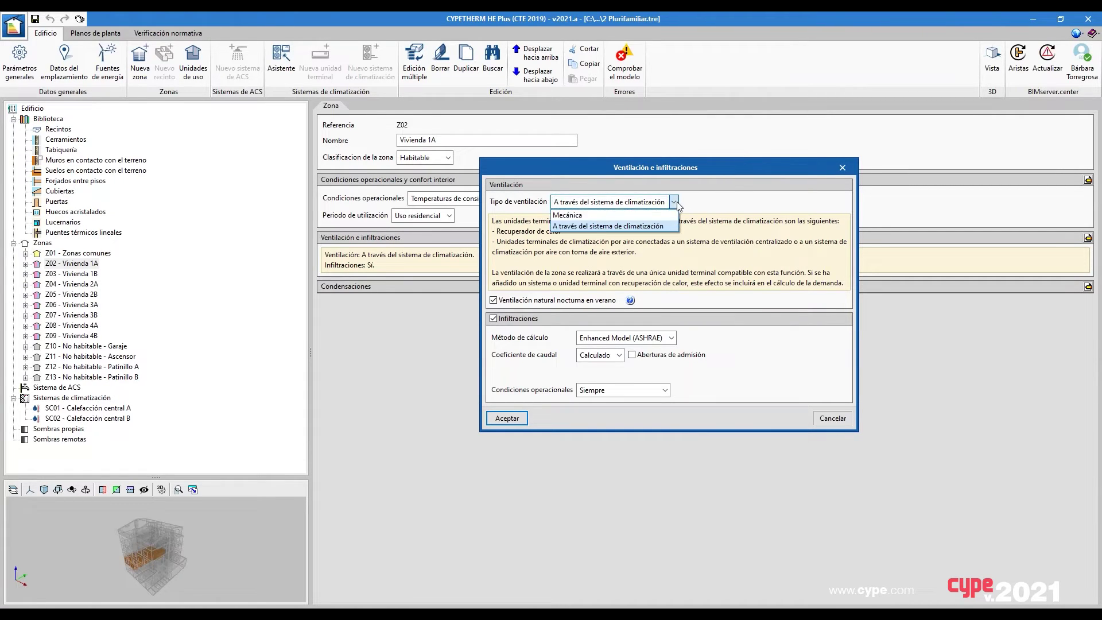
left_click(709, 213)
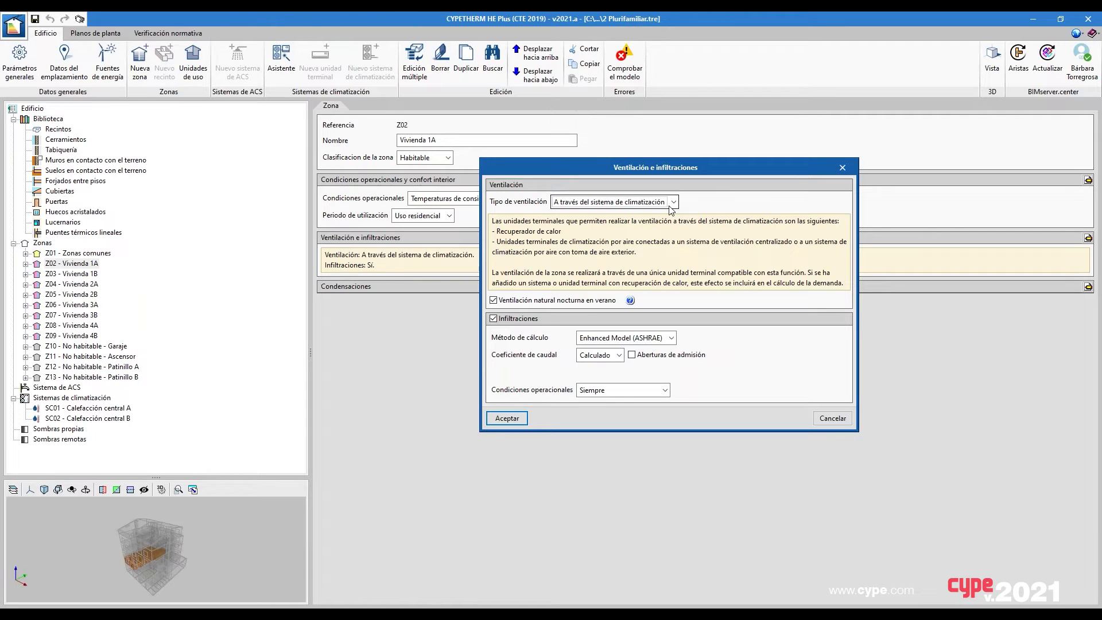
left_click(670, 205)
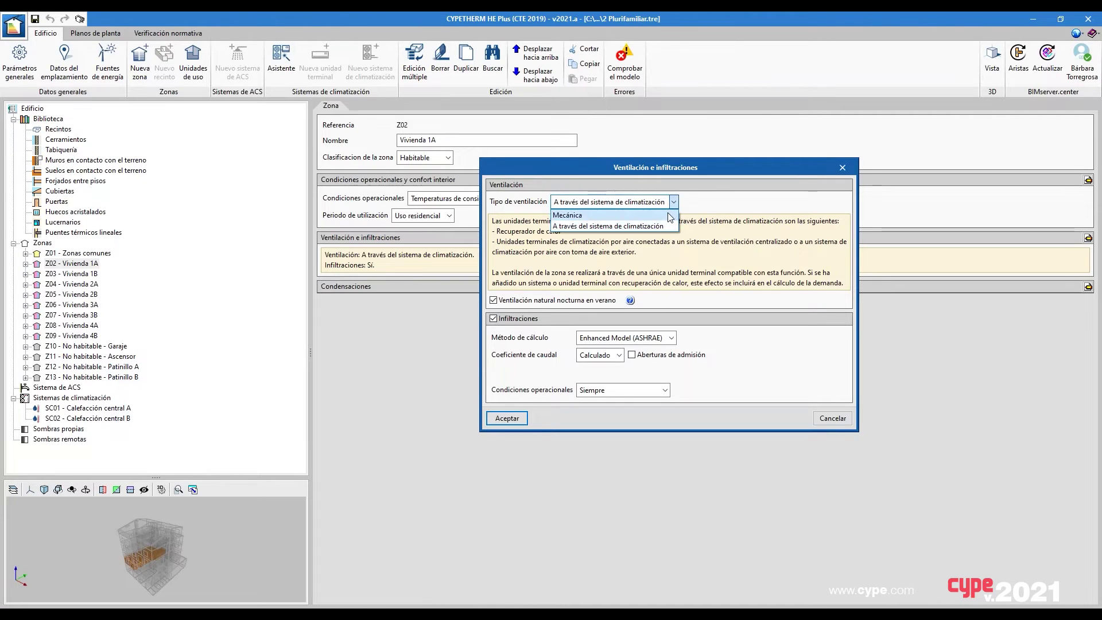
left_click(669, 215)
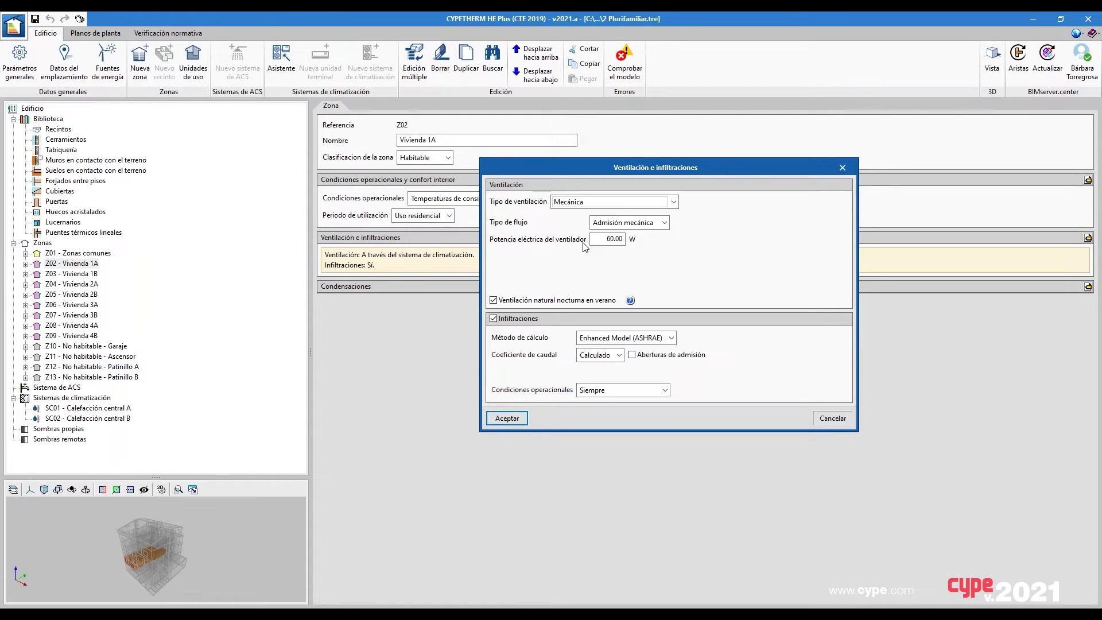
left_click(824, 419)
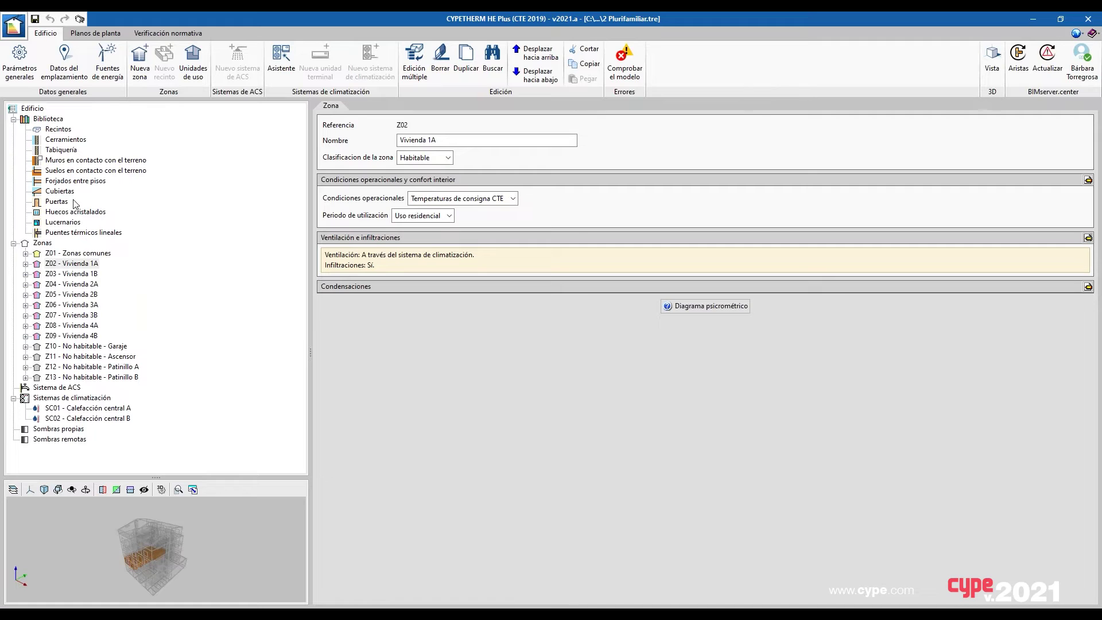
Add to Cerramientos a PTEH insulated industrialised concrete panel façade with 100 mm XPS, a 30 mm unventilated air chamber and self-supporting lining
left_click(69, 141)
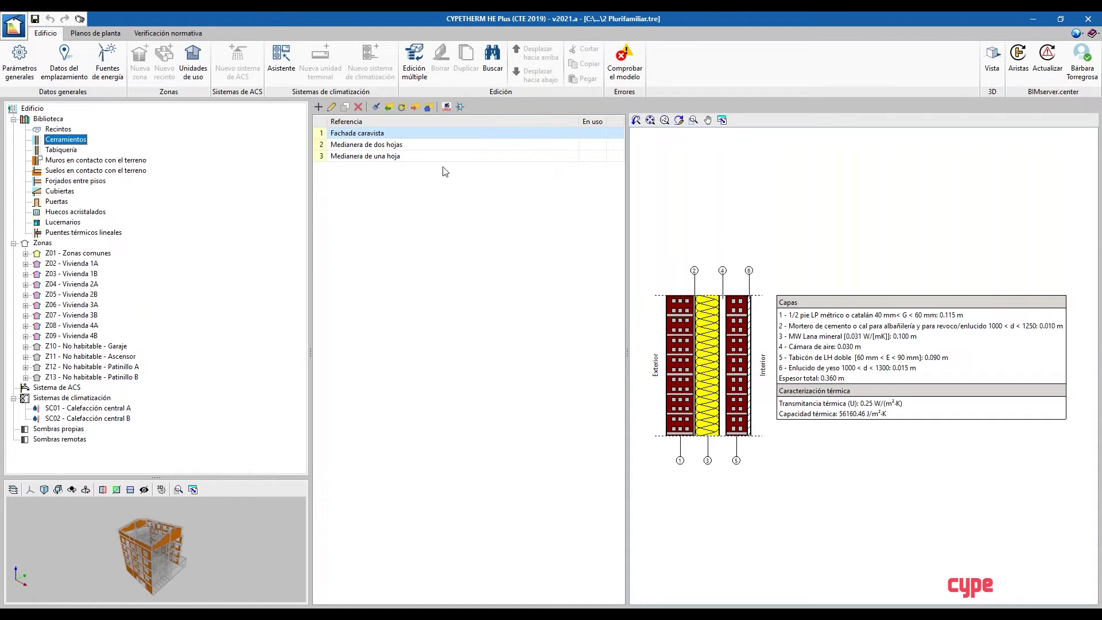
left_click(460, 108)
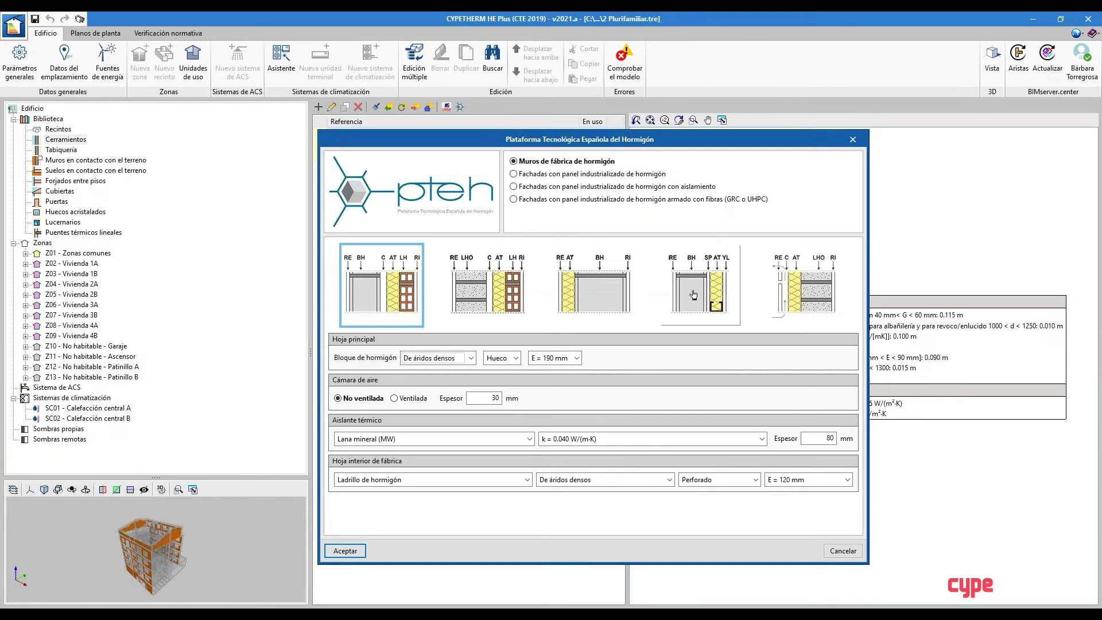
left_click(516, 175)
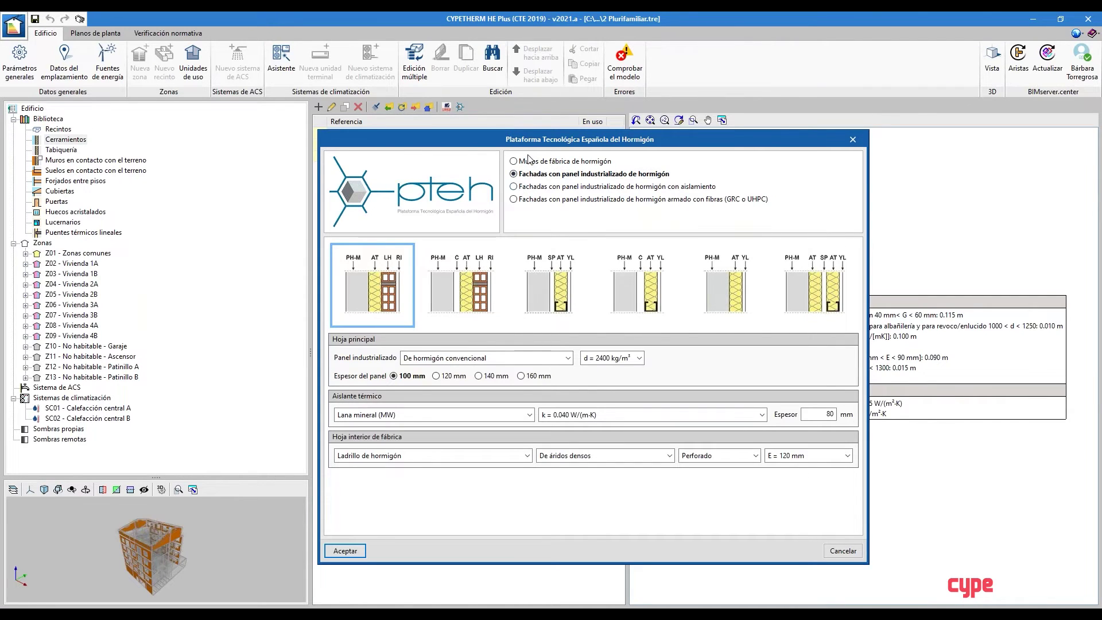
left_click(528, 188)
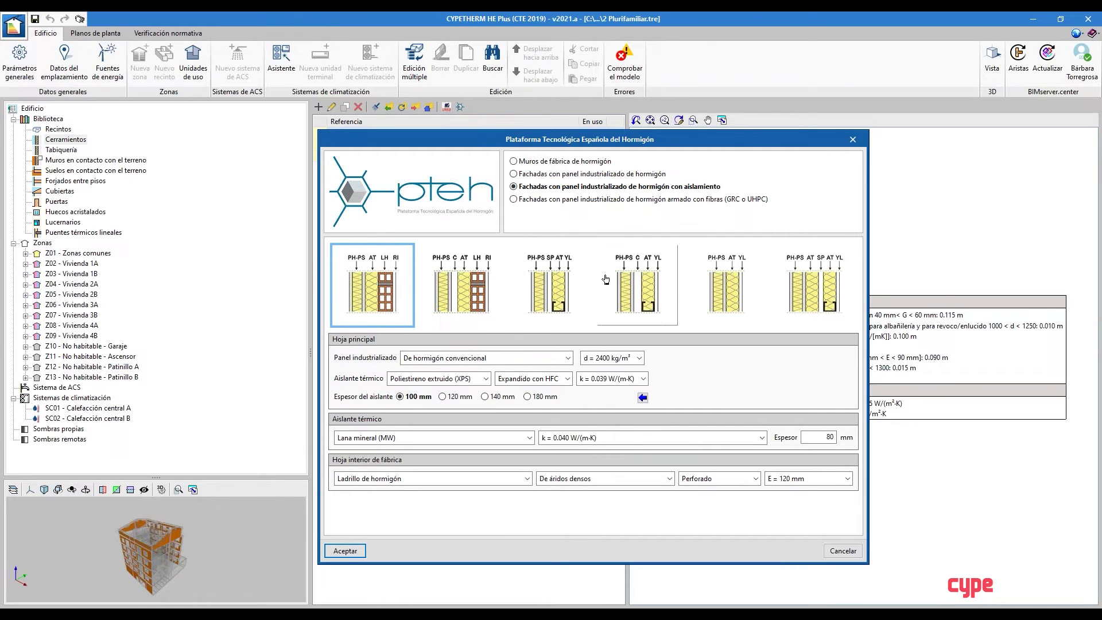
left_click(707, 281)
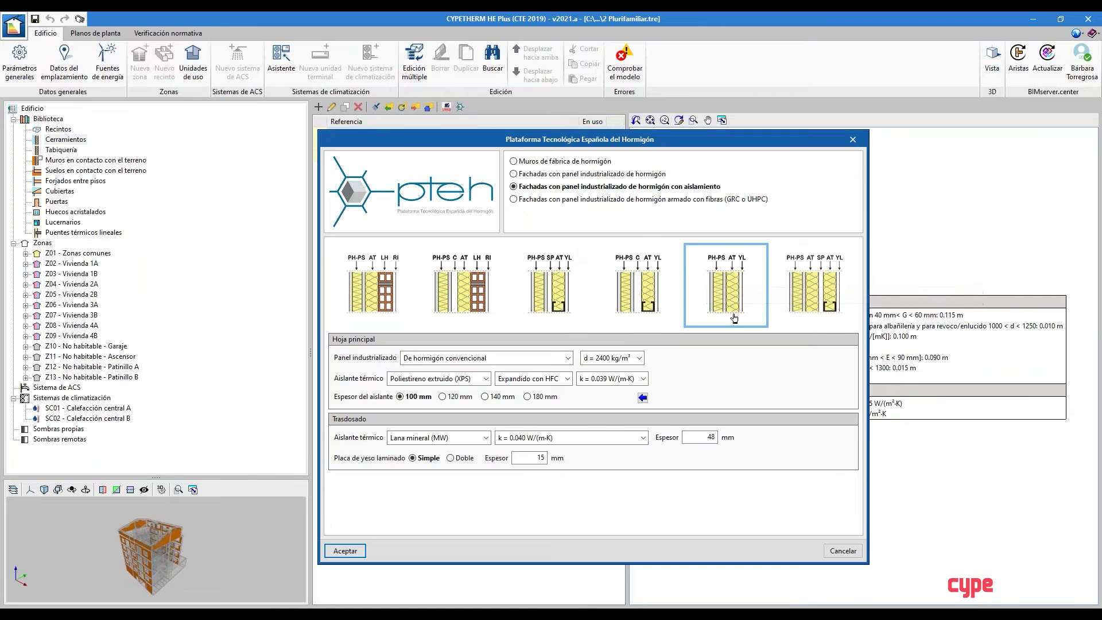
left_click(663, 283)
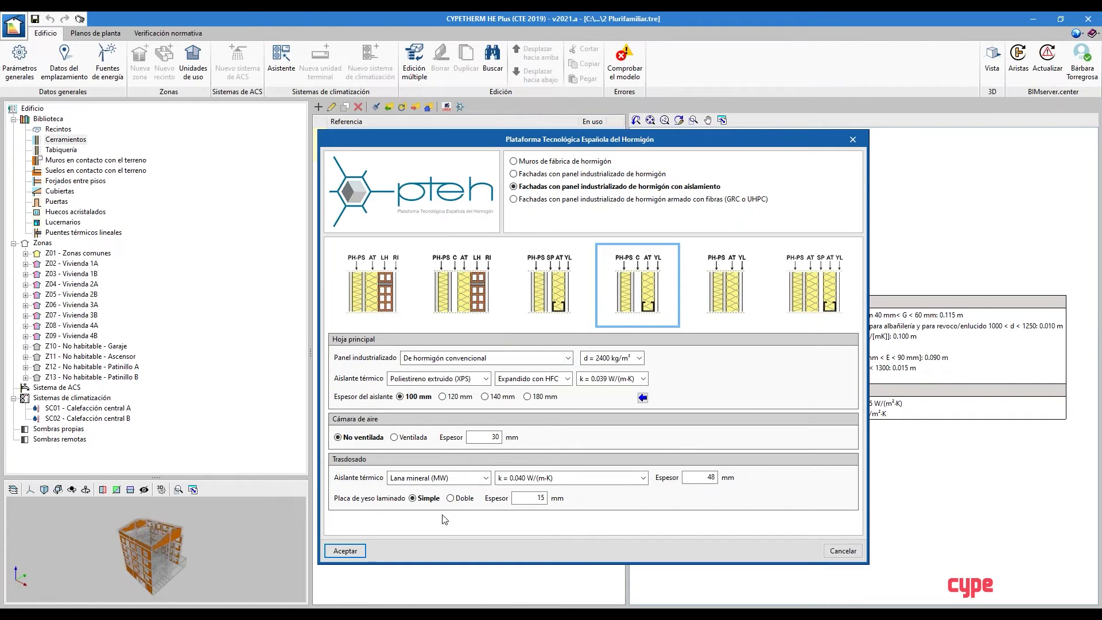
left_click(363, 551)
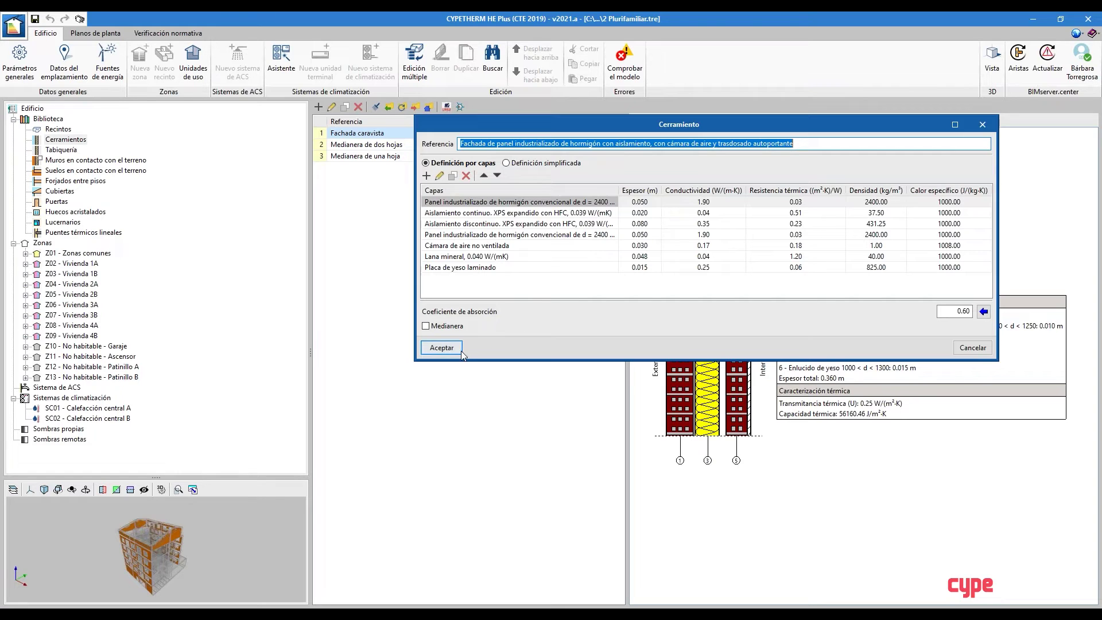
left_click(441, 348)
left_click(467, 169)
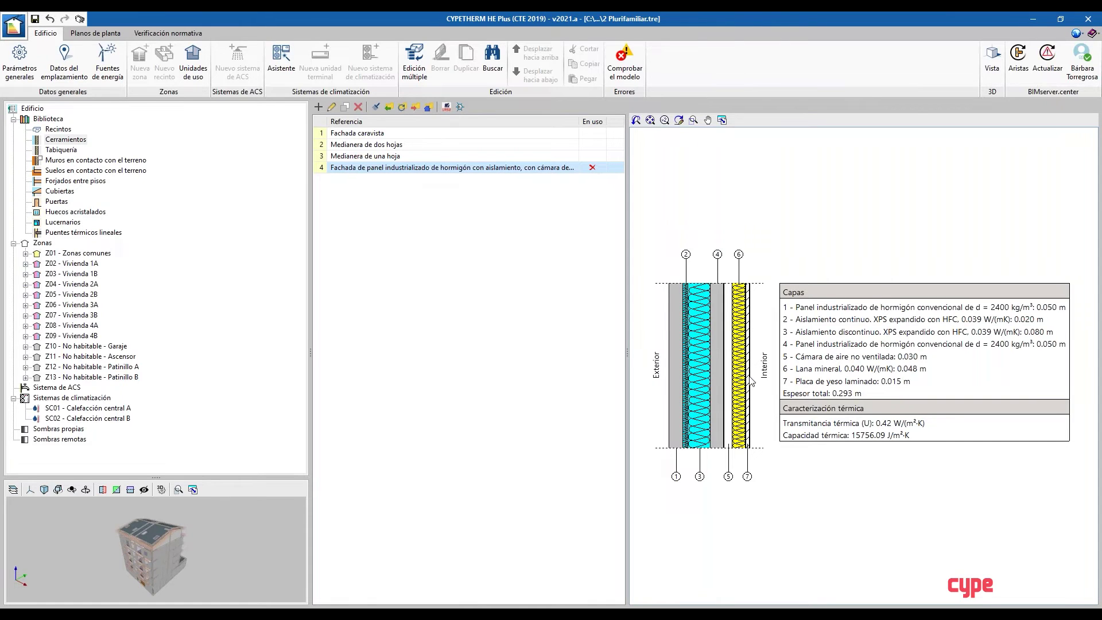
Add to Suelos en contacto con el terreno a PTEH Forjado unidireccional, 250 mm deep, with conventional concrete infill pieces
left_click(69, 174)
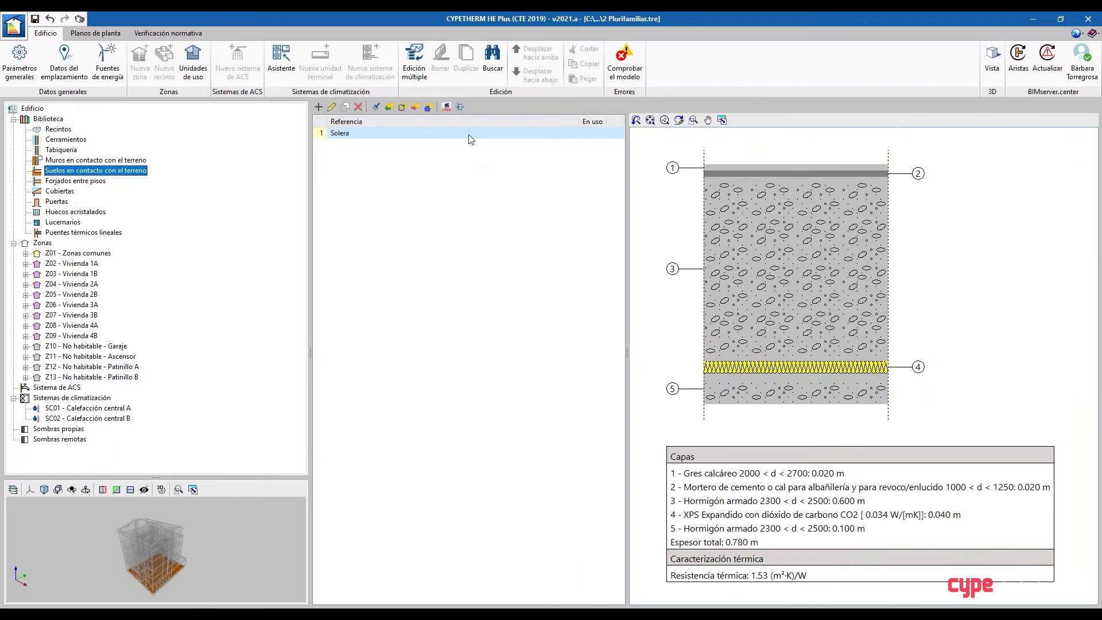
left_click(461, 108)
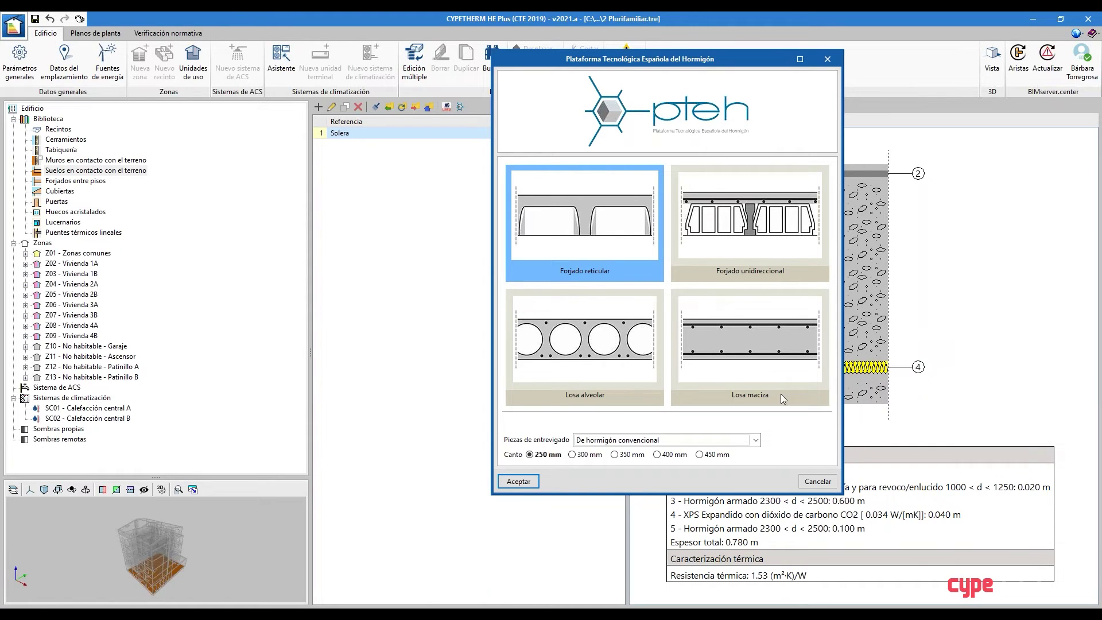
left_click(766, 240)
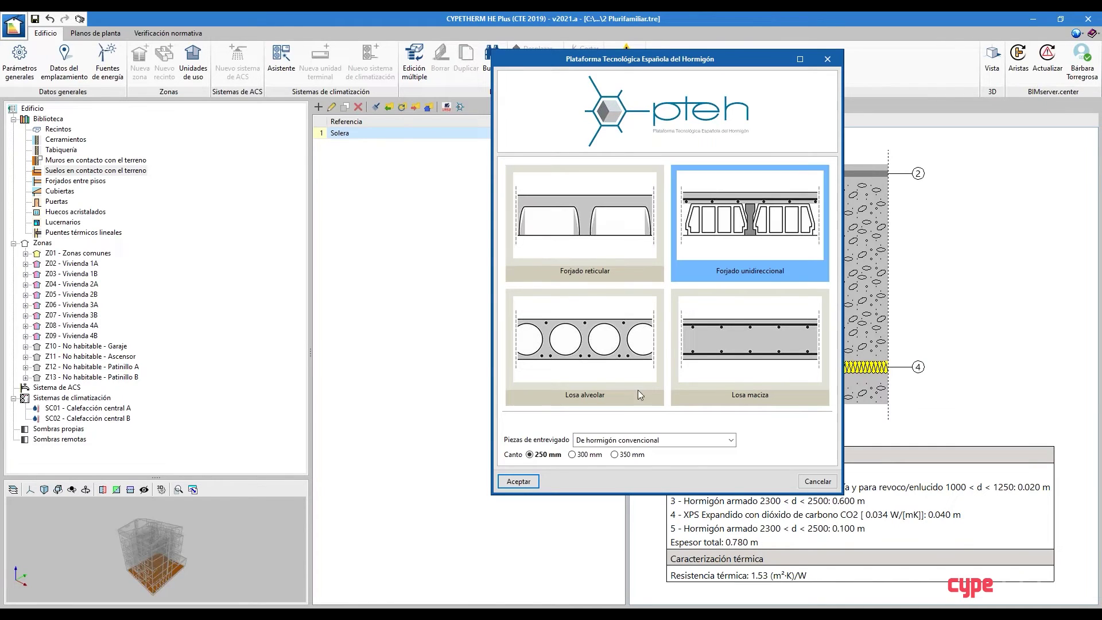
left_click(611, 441)
left_click(613, 445)
left_click(518, 481)
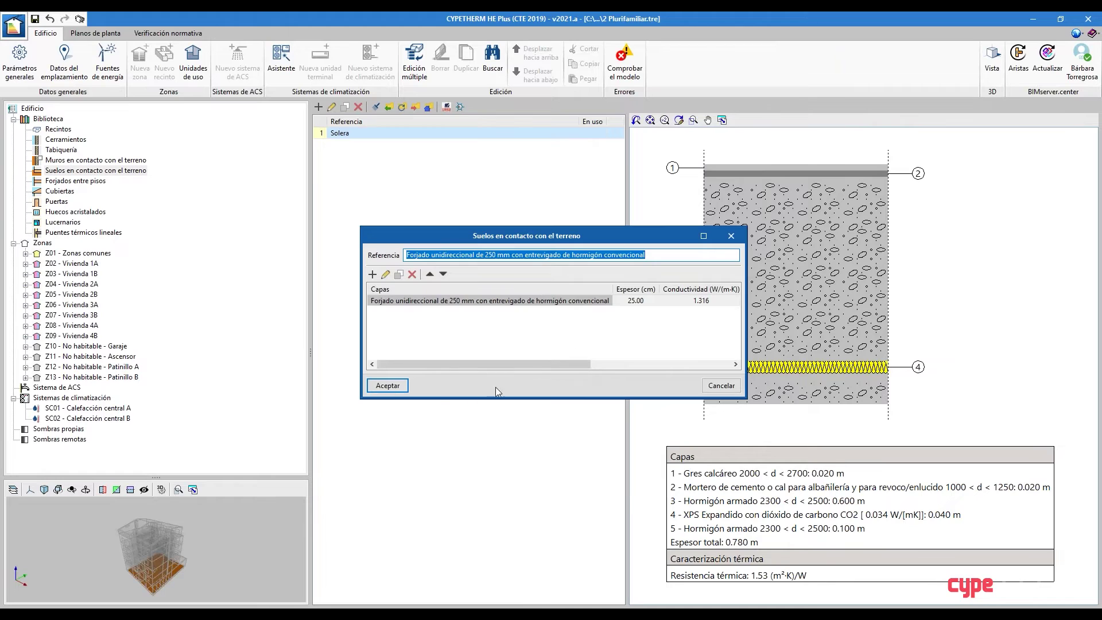
left_click(387, 385)
left_click(474, 147)
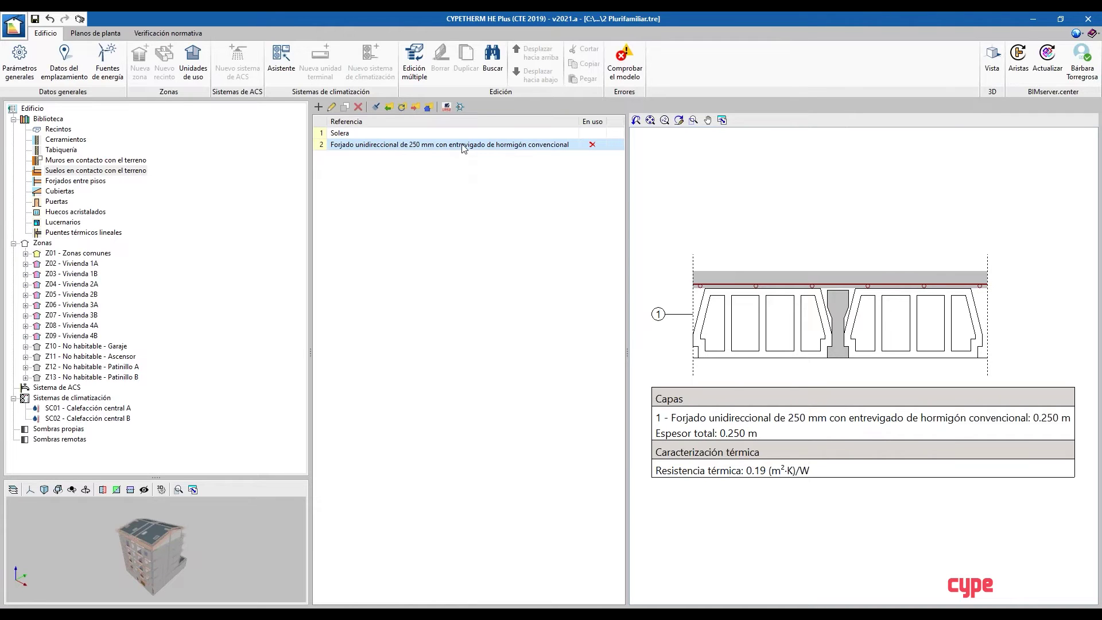
Start a new water-based climate system and show the Saunier Duval equipment under Aerotermia
left_click(88, 397)
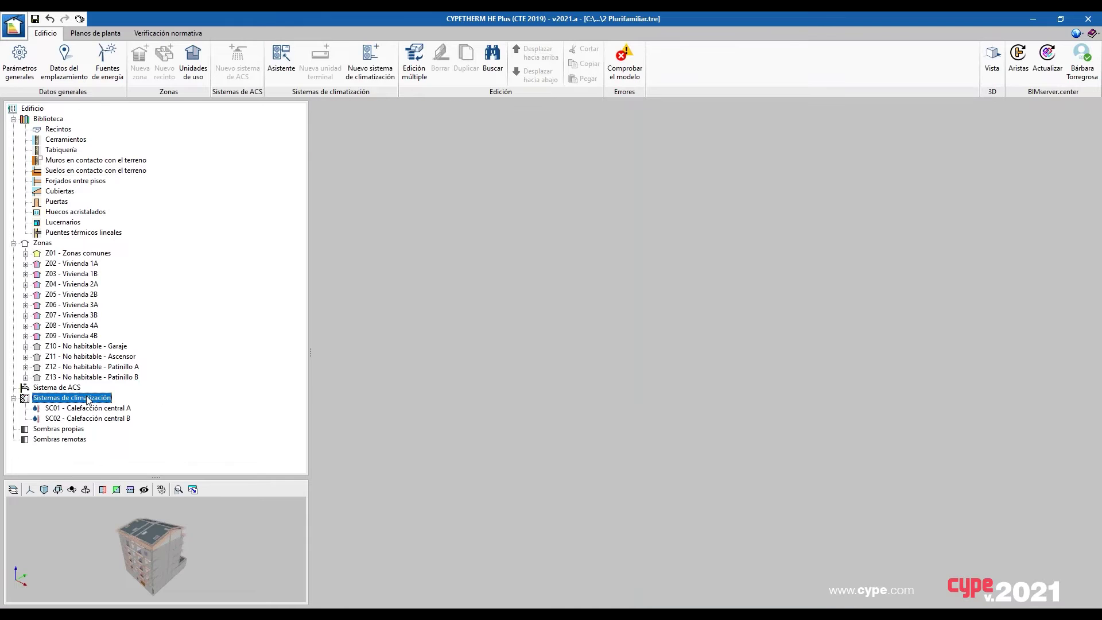
left_click(87, 408)
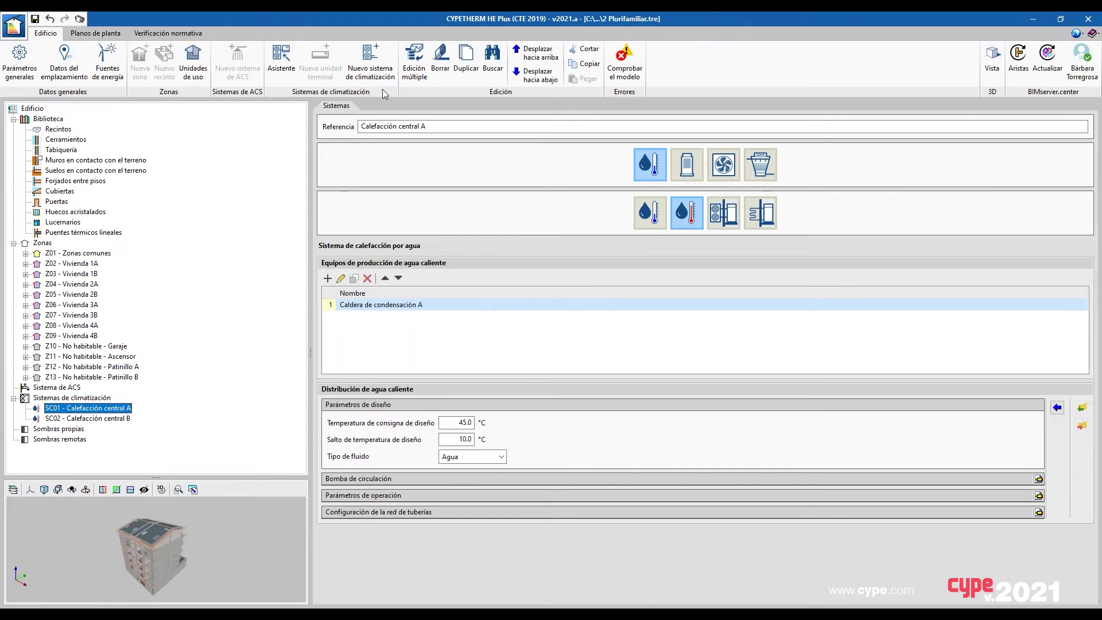
left_click(379, 77)
left_click(383, 408)
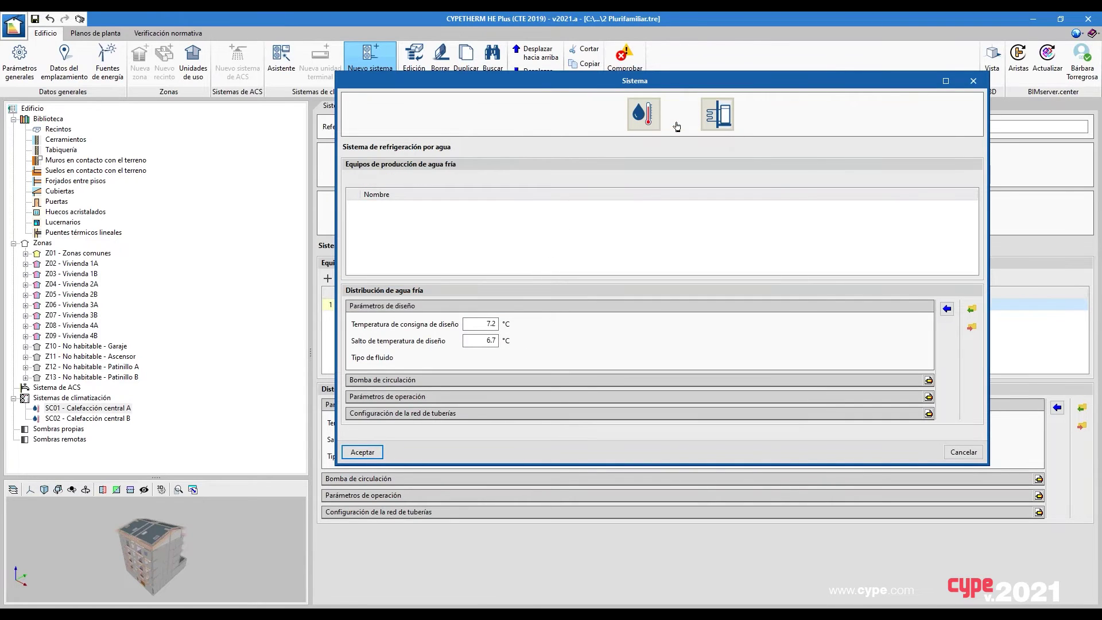
left_click(677, 127)
left_click(584, 197)
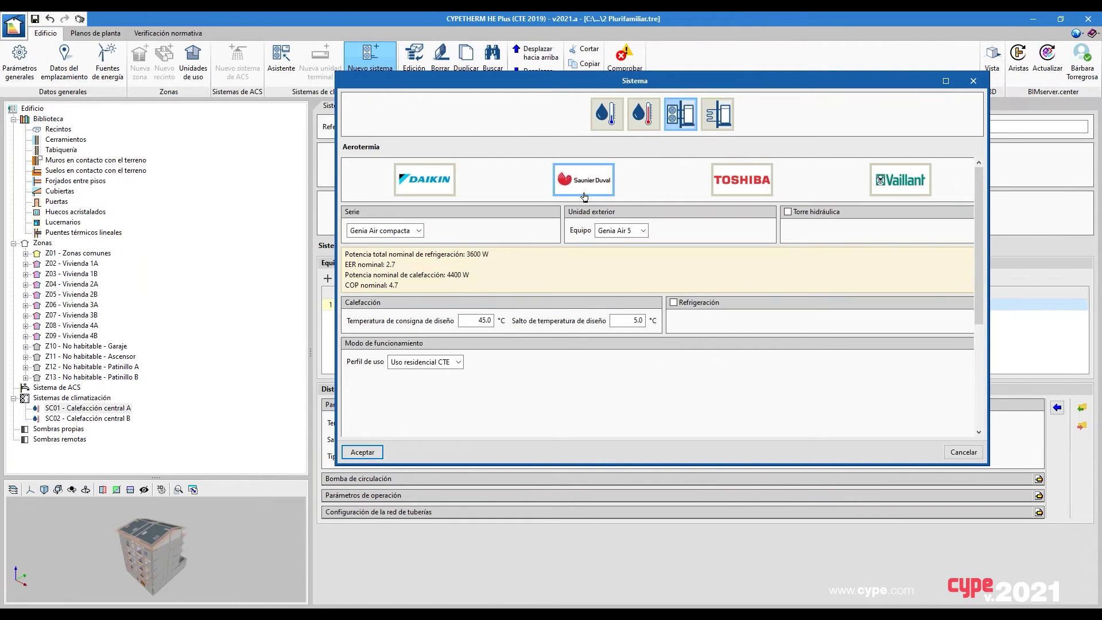
left_click(896, 193)
left_click(611, 194)
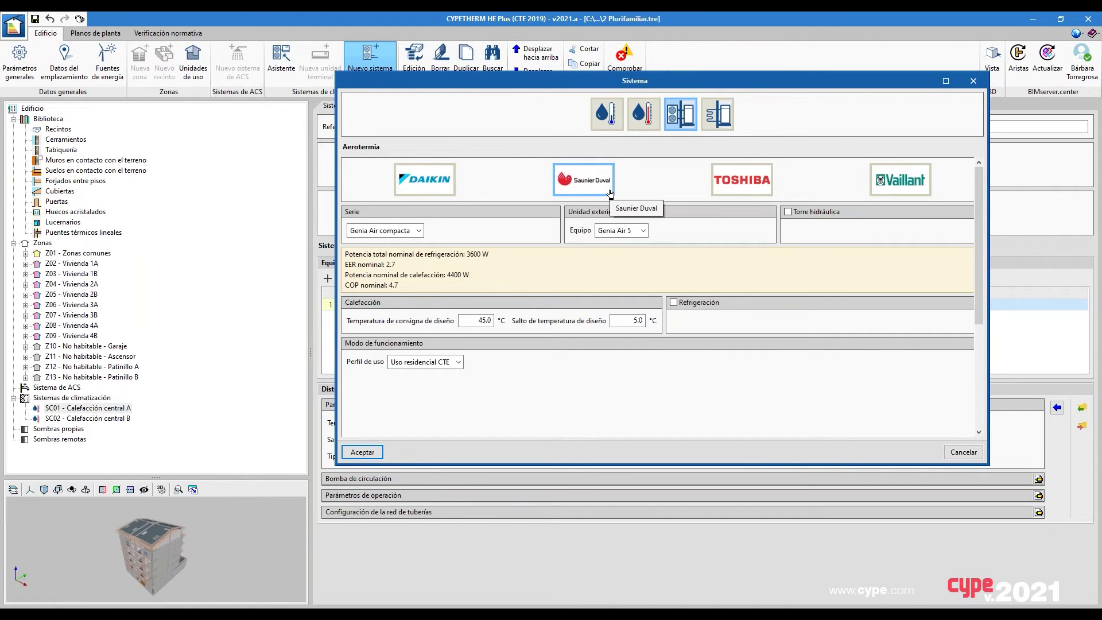
Choose the Saunier Duval Genia Air split series and review its outdoor and indoor unit options
left_click(419, 230)
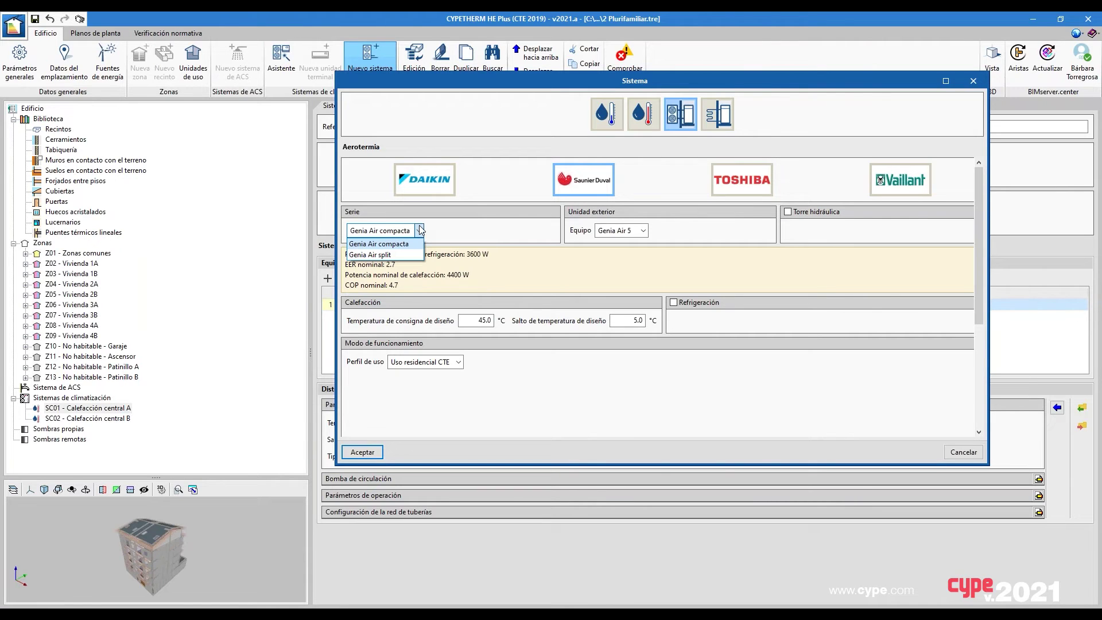
left_click(419, 255)
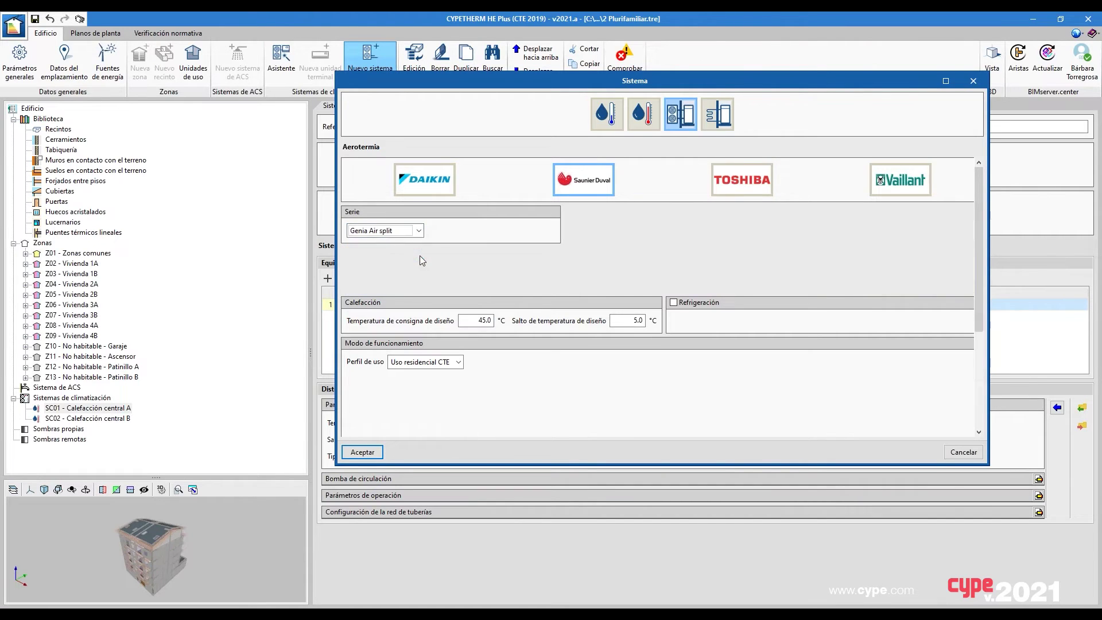
left_click(666, 231)
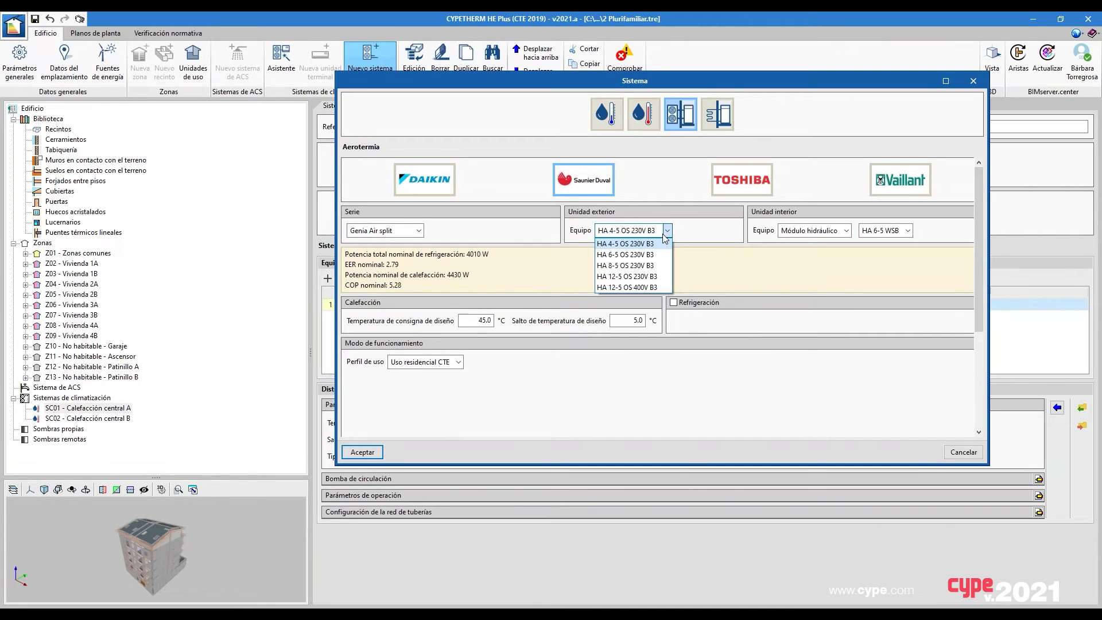
left_click(712, 227)
left_click(846, 232)
left_click(866, 197)
Review the outdoor units of the Vaillant aroTHERM split series and discard the new water-based system
left_click(878, 186)
left_click(414, 230)
left_click(379, 255)
left_click(629, 232)
left_click(629, 233)
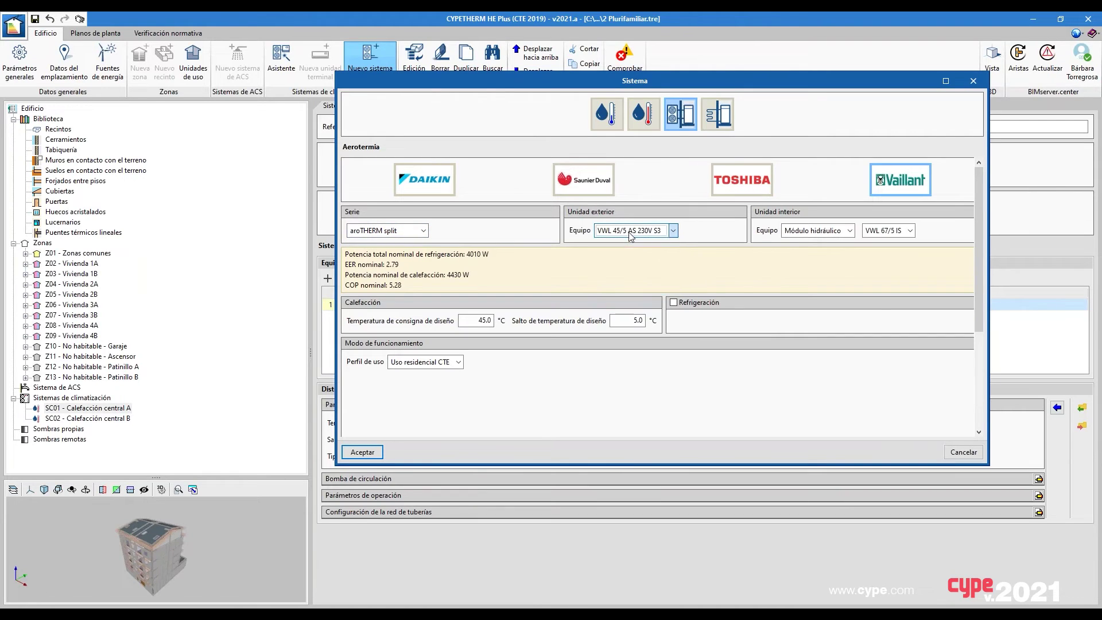
left_click(963, 452)
left_click(636, 407)
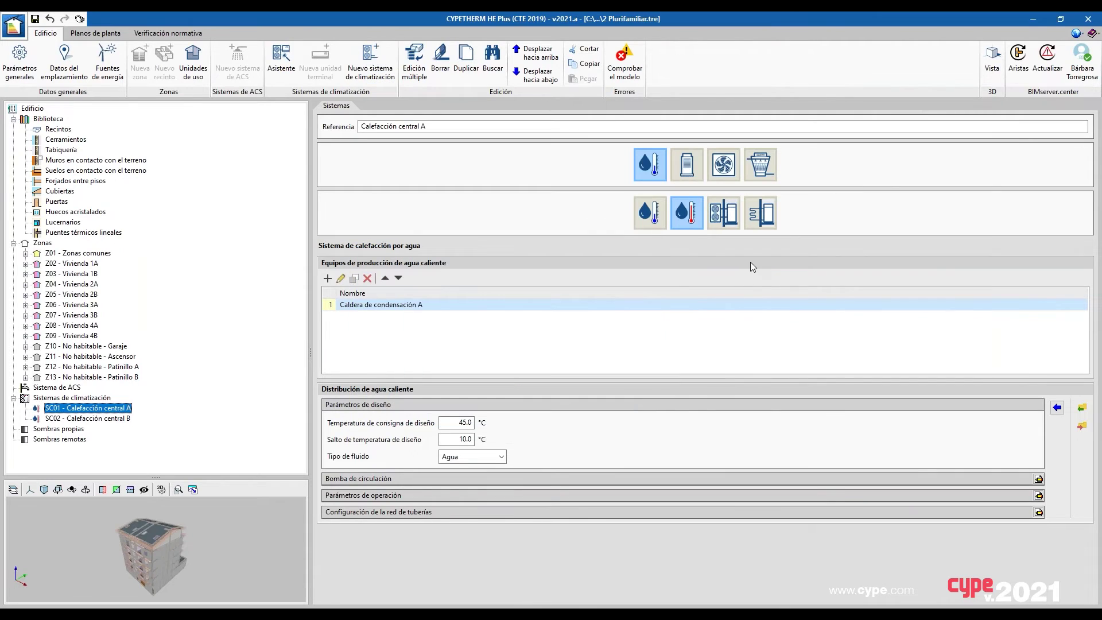
Try SC01 - Calefacción central A as a Toshiba multisplit from the España 2019 catalogue, review its equipment, and undo the changes
left_click(687, 172)
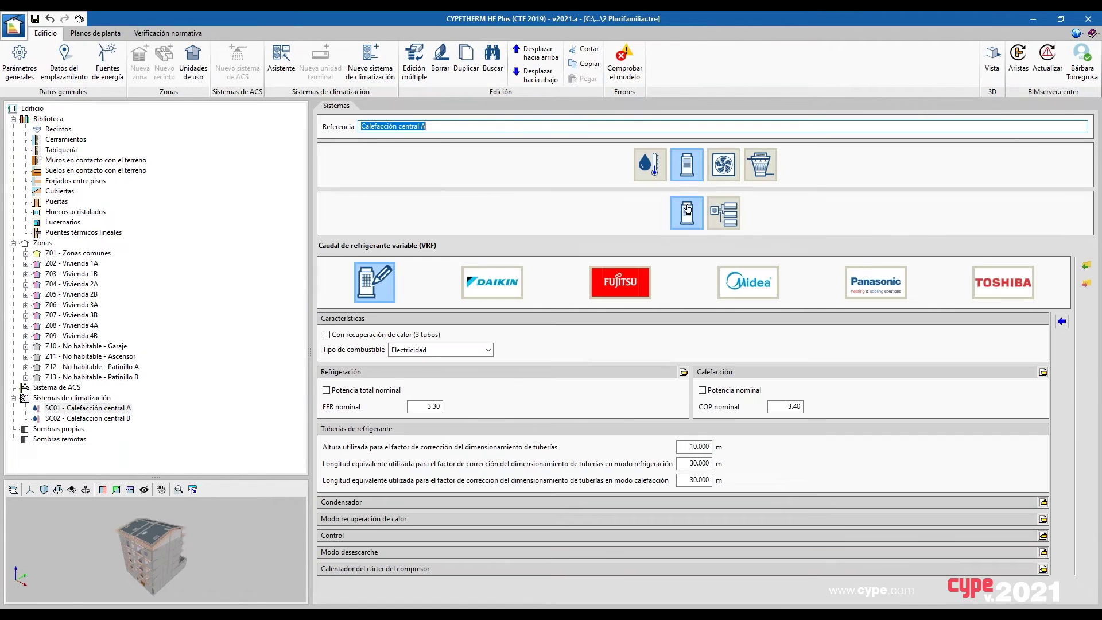
left_click(723, 215)
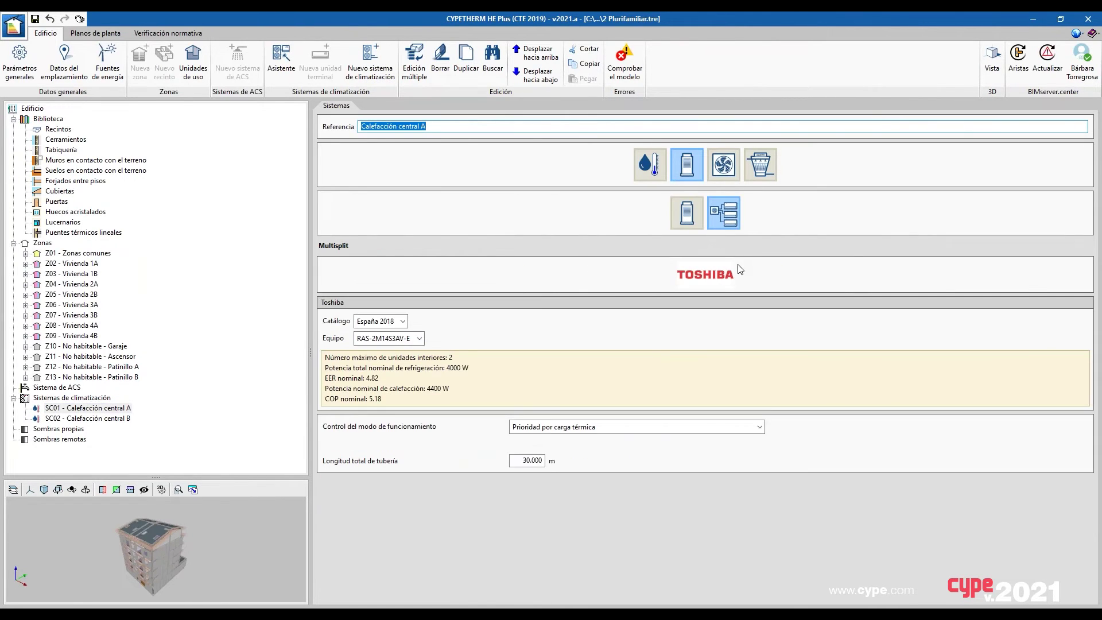
left_click(379, 322)
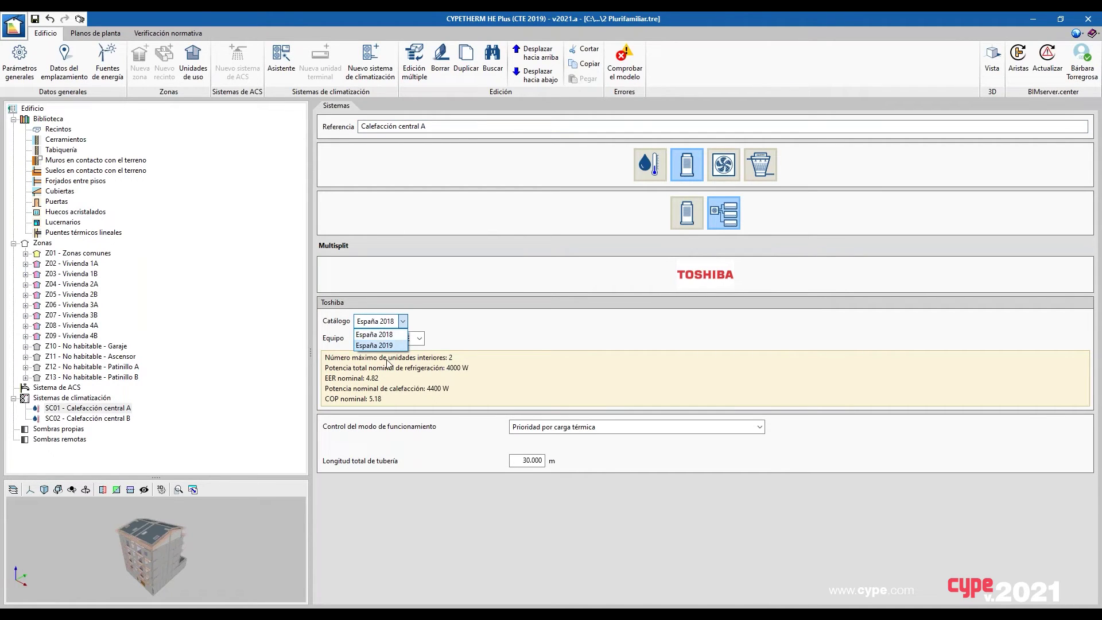
left_click(390, 346)
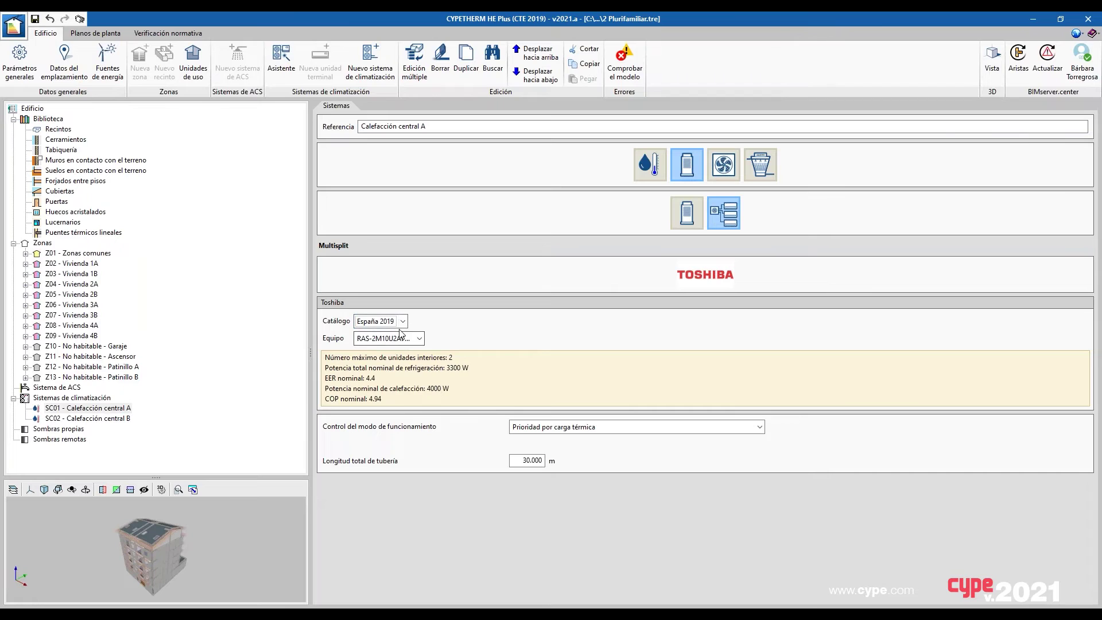
left_click(420, 338)
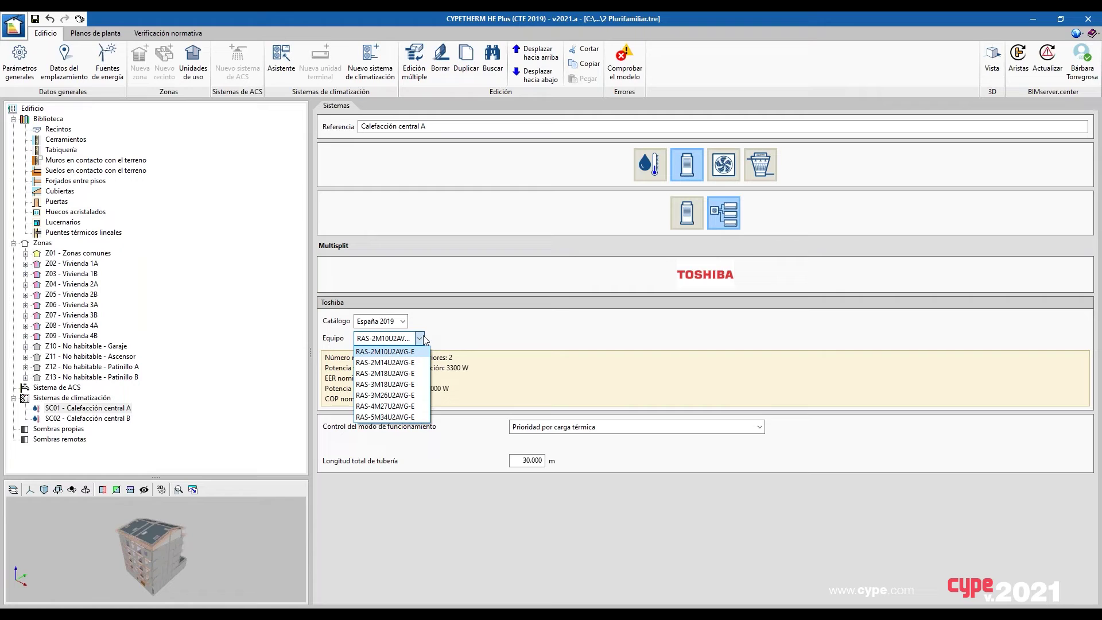
left_click(420, 339)
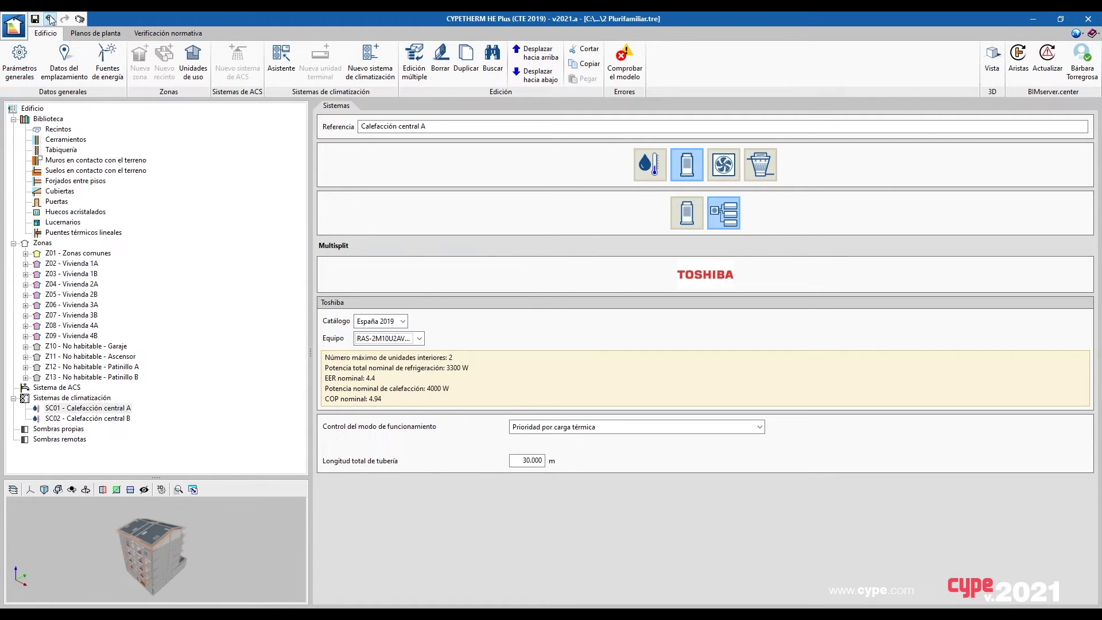
left_click(50, 19)
left_click(50, 19)
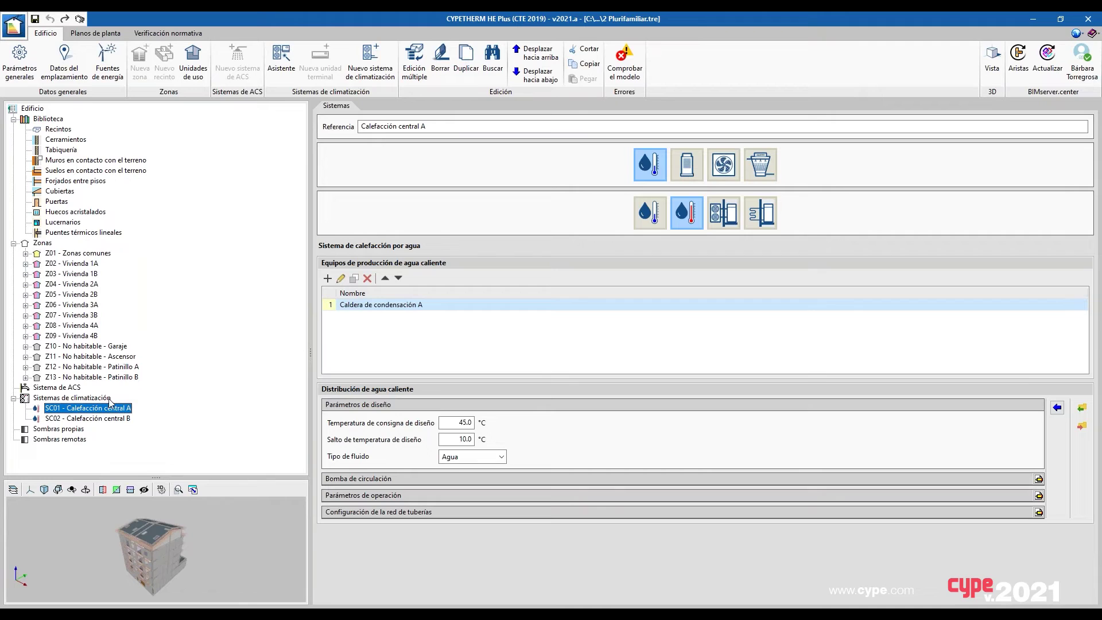
Start a new direct expansion VRF system and open the Panasonic outdoor units in the Open BIM Database
left_click(86, 398)
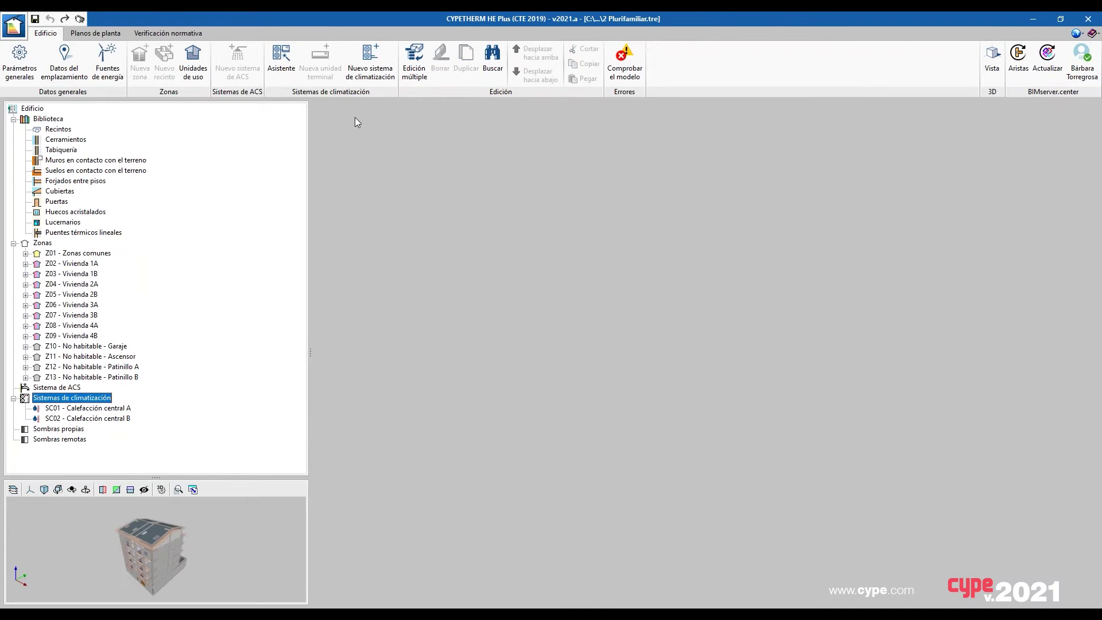
left_click(369, 62)
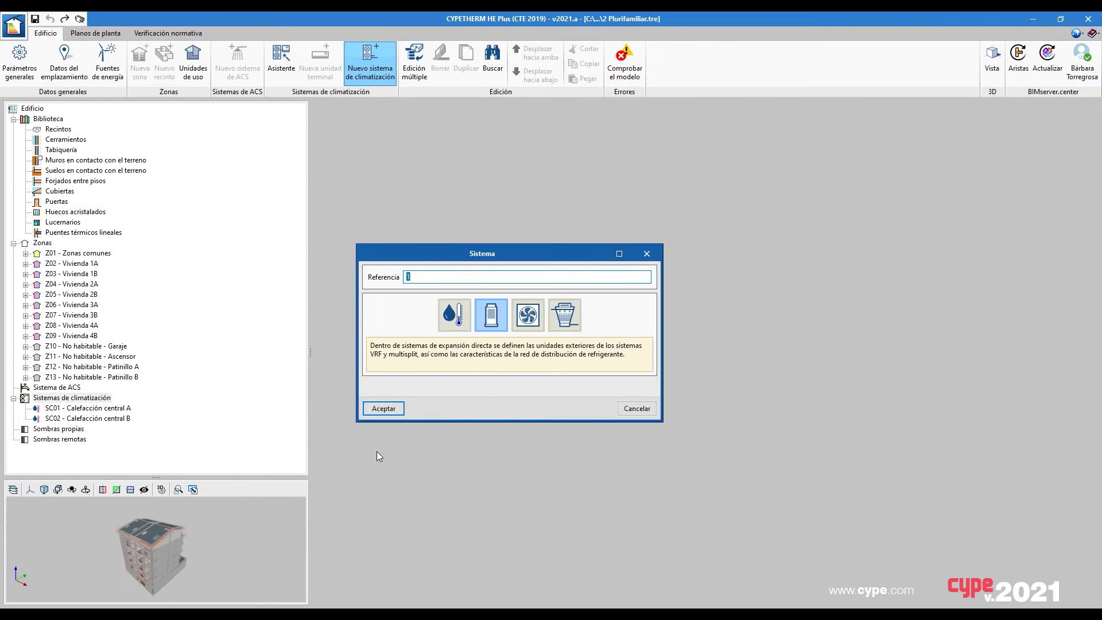
left_click(376, 413)
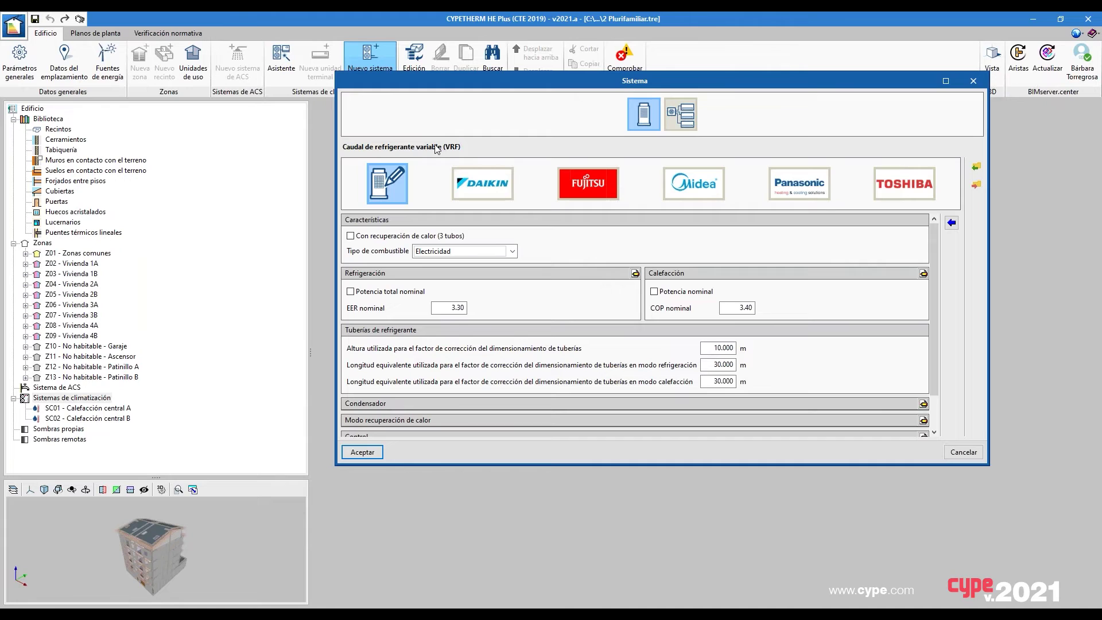
left_click(793, 182)
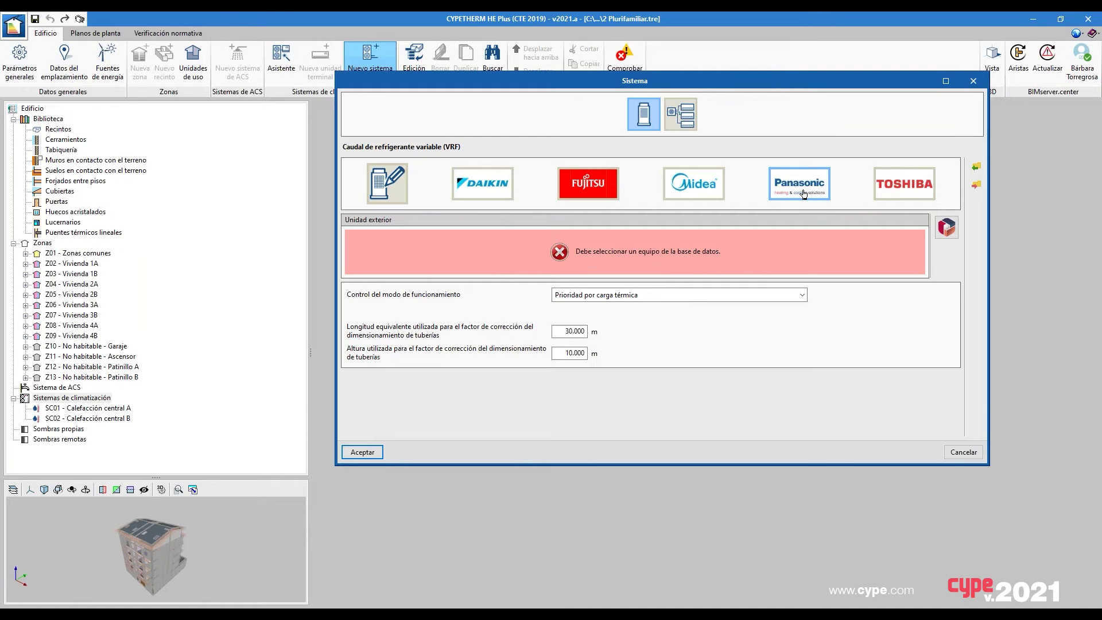
left_click(884, 189)
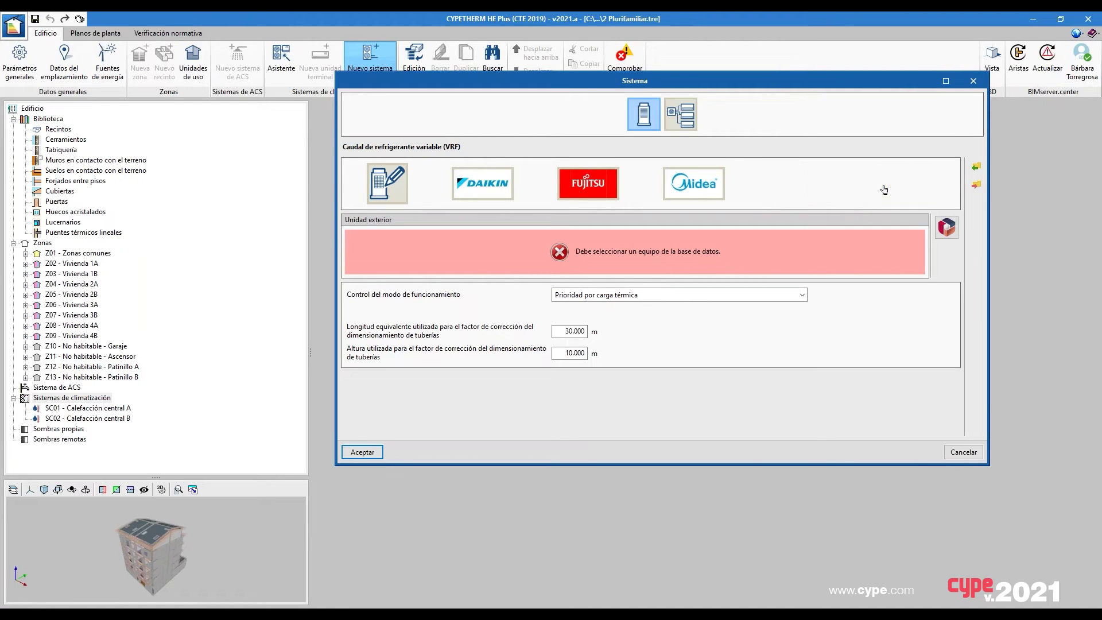
left_click(797, 190)
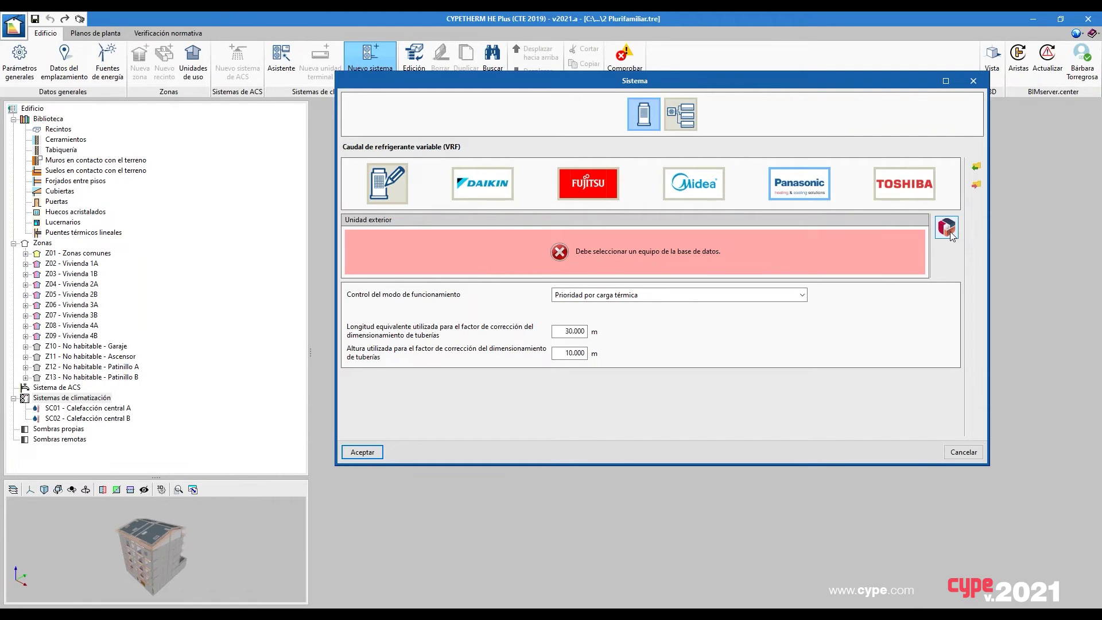
left_click(949, 231)
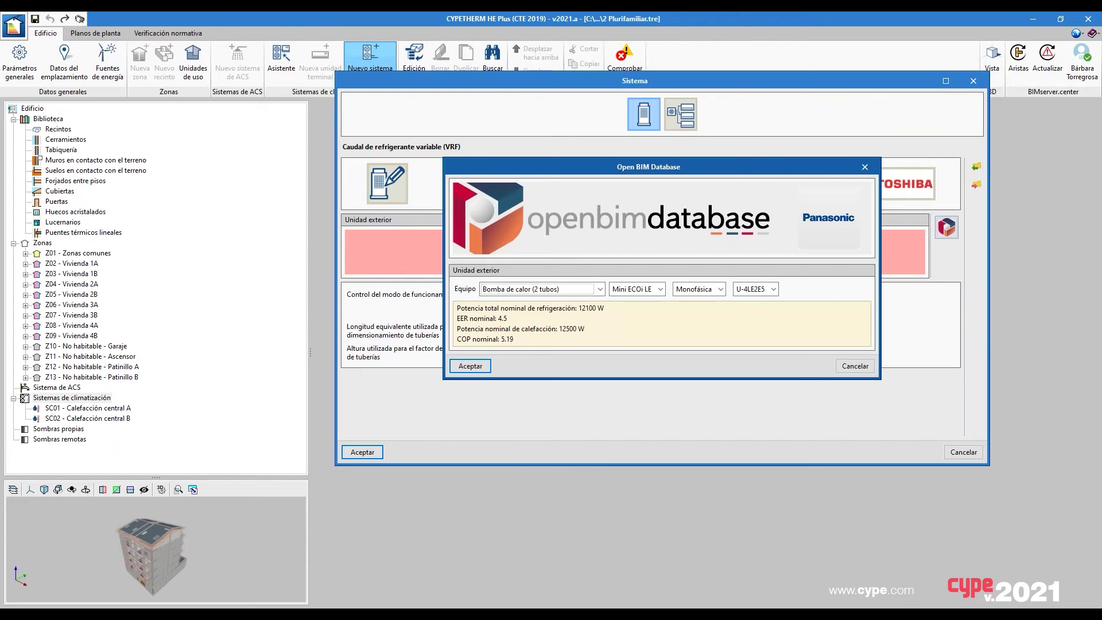
left_click_drag(762, 173, 757, 196)
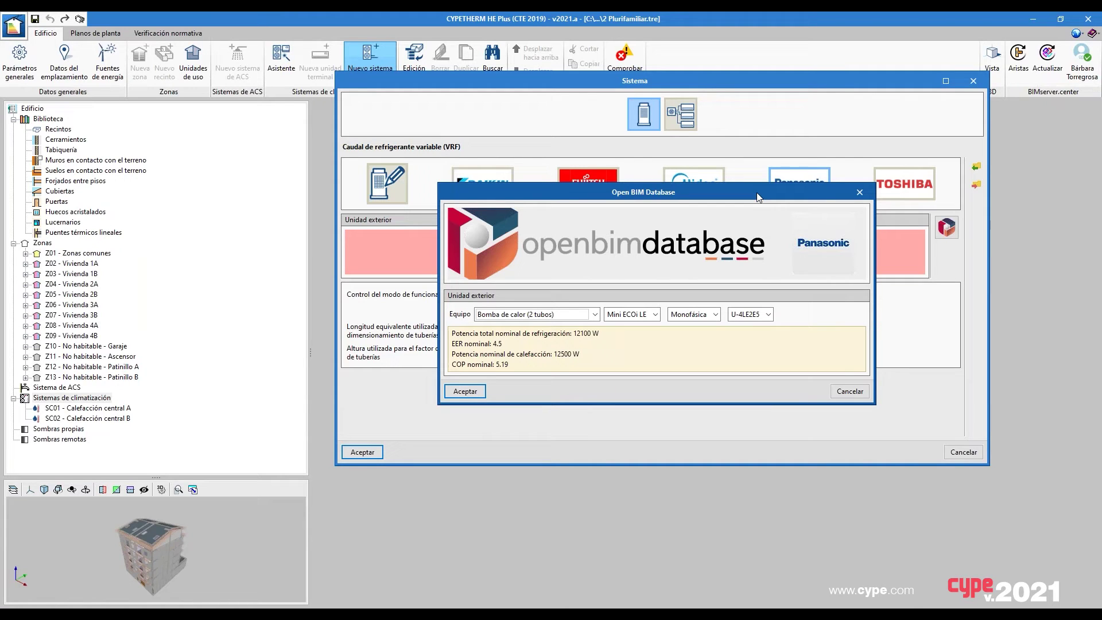
left_click_drag(752, 188, 713, 236)
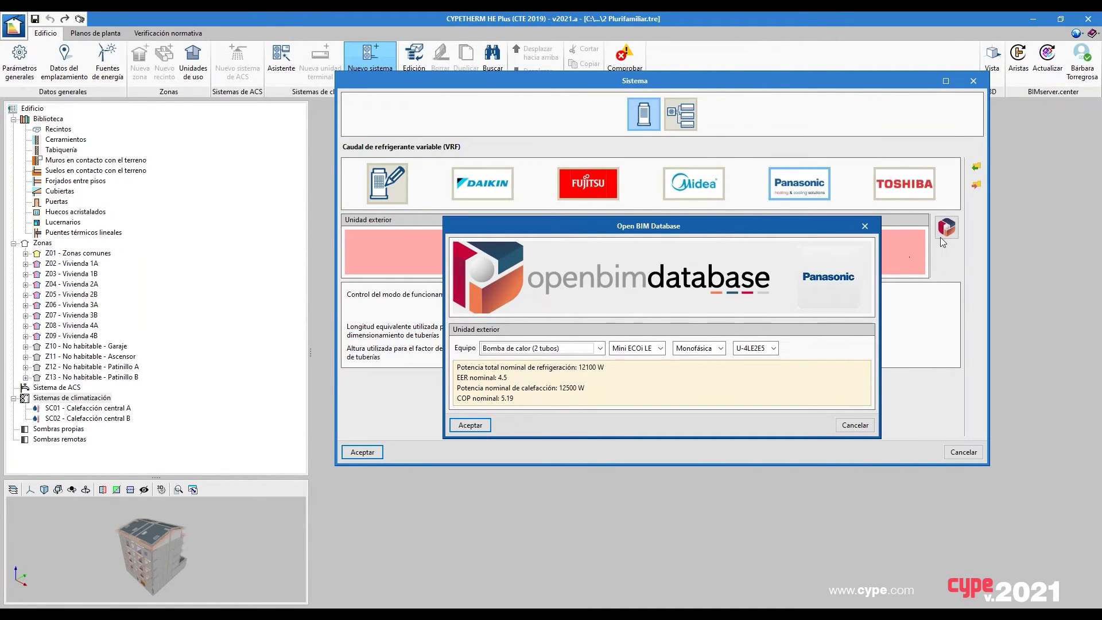
Review the Panasonic Bomba de calor (2 tubos) ranges, including ECO G GE3, and discard the new VRF system
left_click(588, 349)
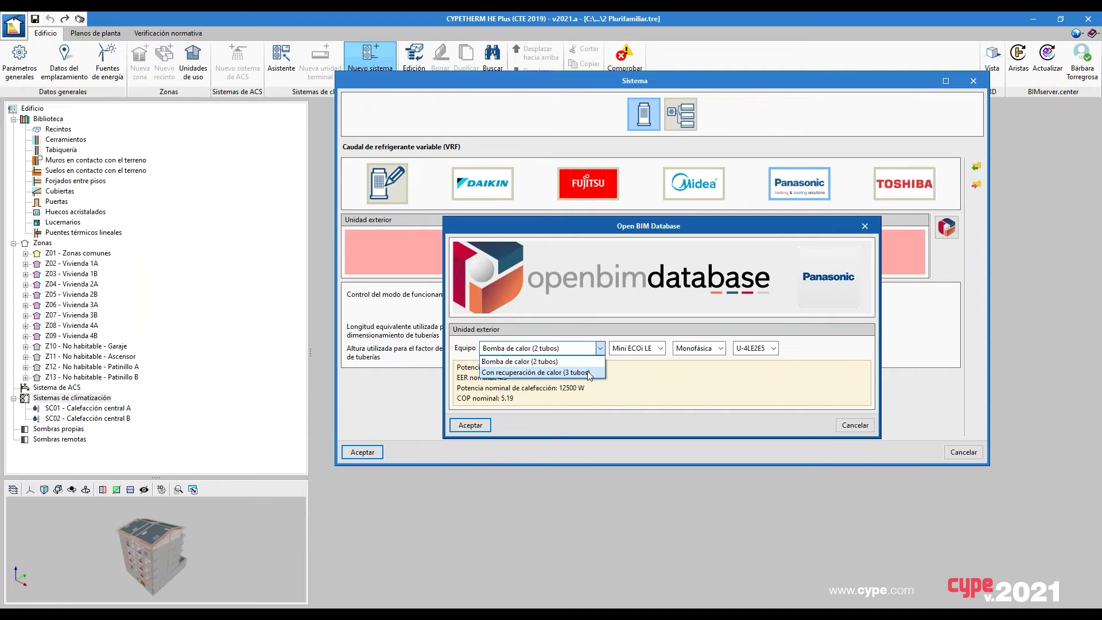
left_click(591, 361)
left_click(653, 352)
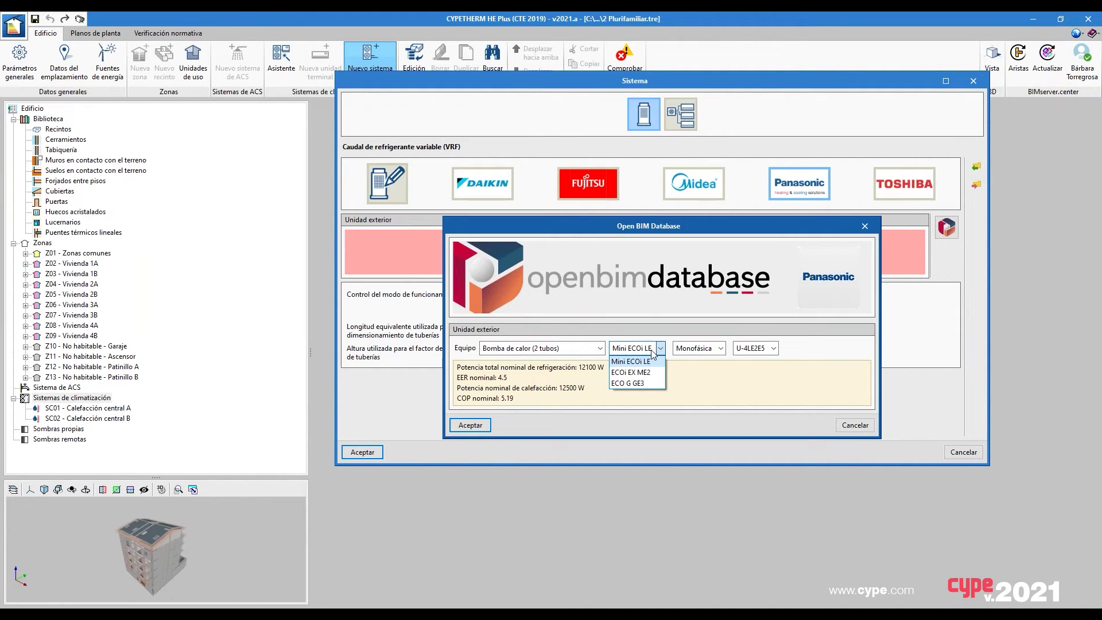
left_click(653, 352)
left_click(653, 351)
left_click(647, 383)
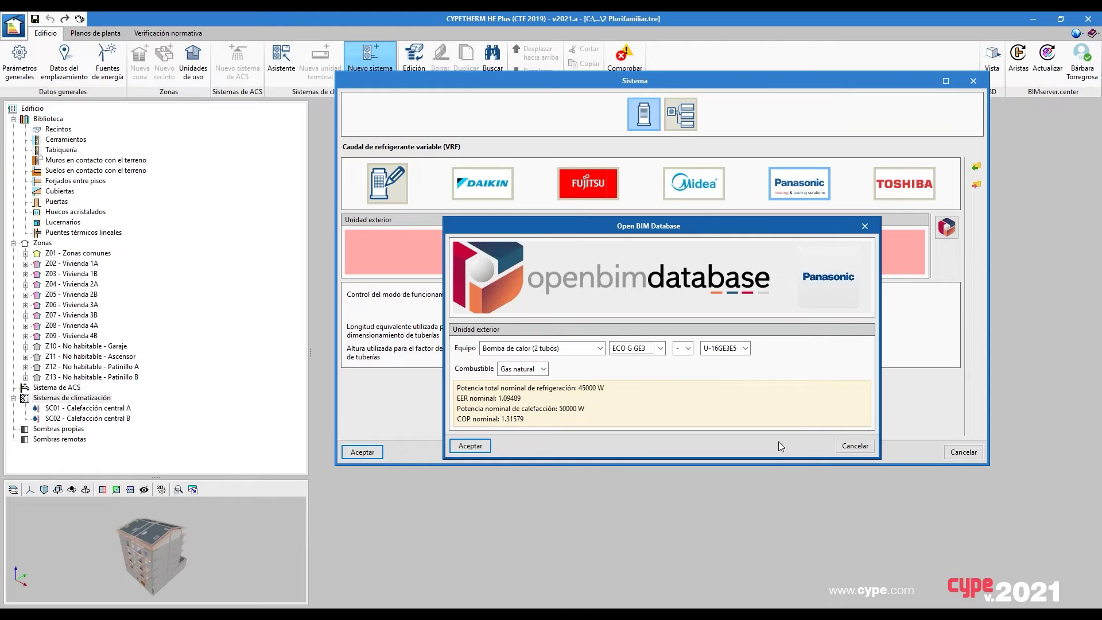
left_click(853, 446)
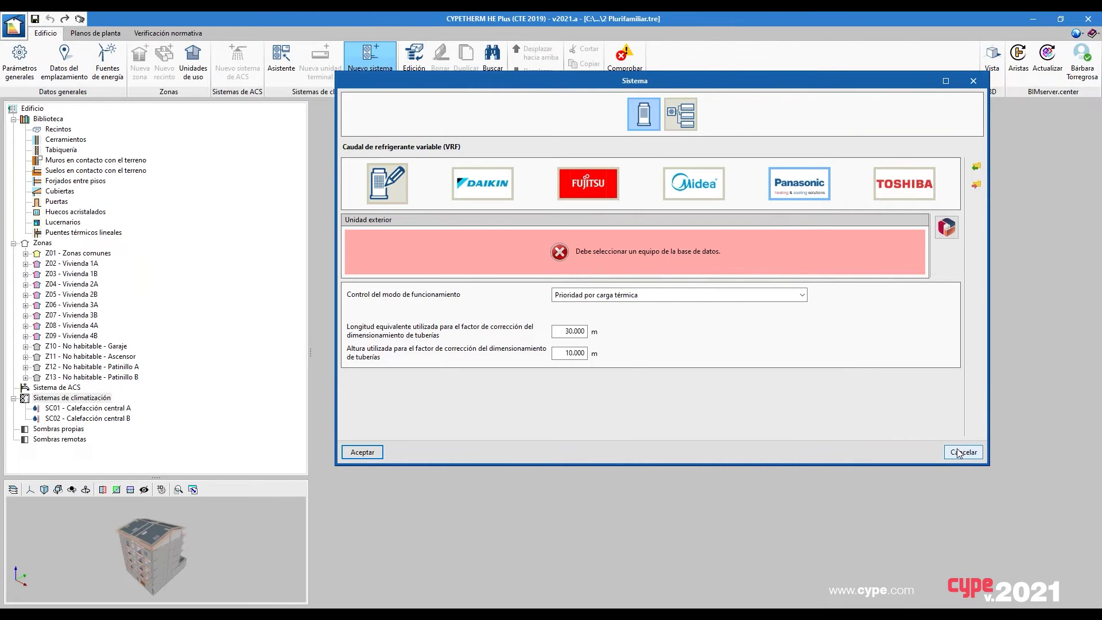
left_click(963, 451)
left_click(651, 410)
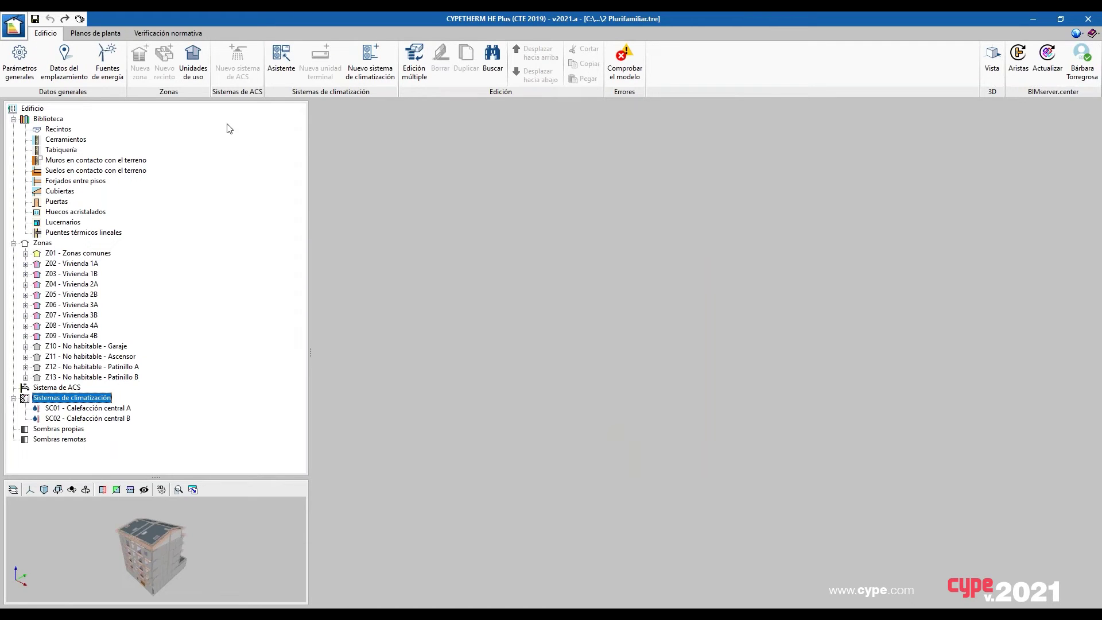
Calculate the building's HE1 demand, HE0 consumption and energy efficiency rating, keeping Equipos suplementarios disponibles enabled
left_click(192, 33)
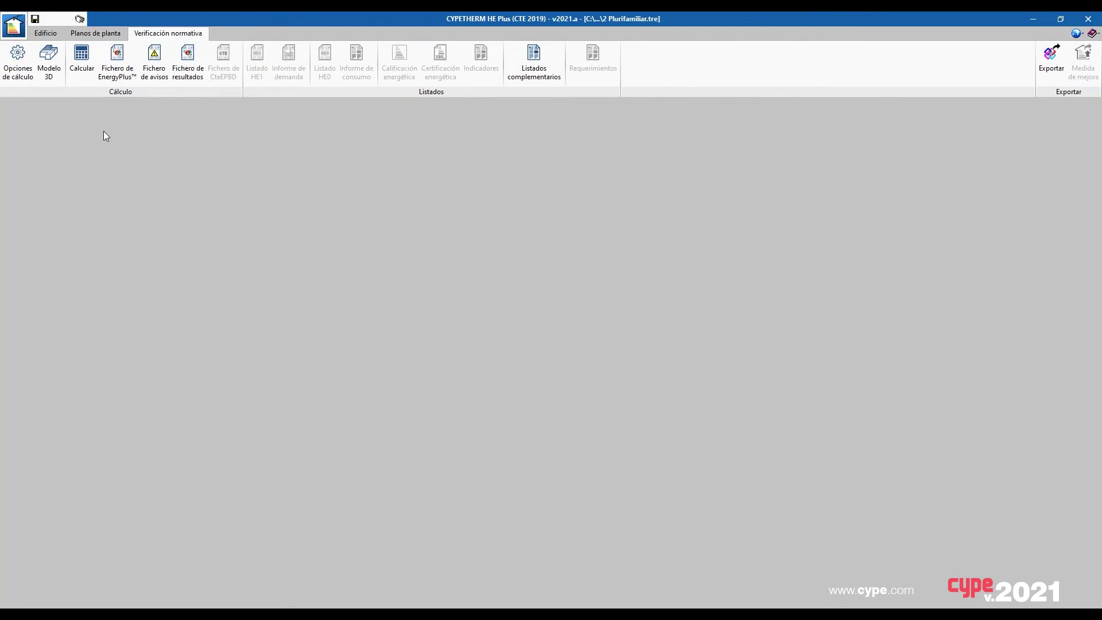
left_click(81, 79)
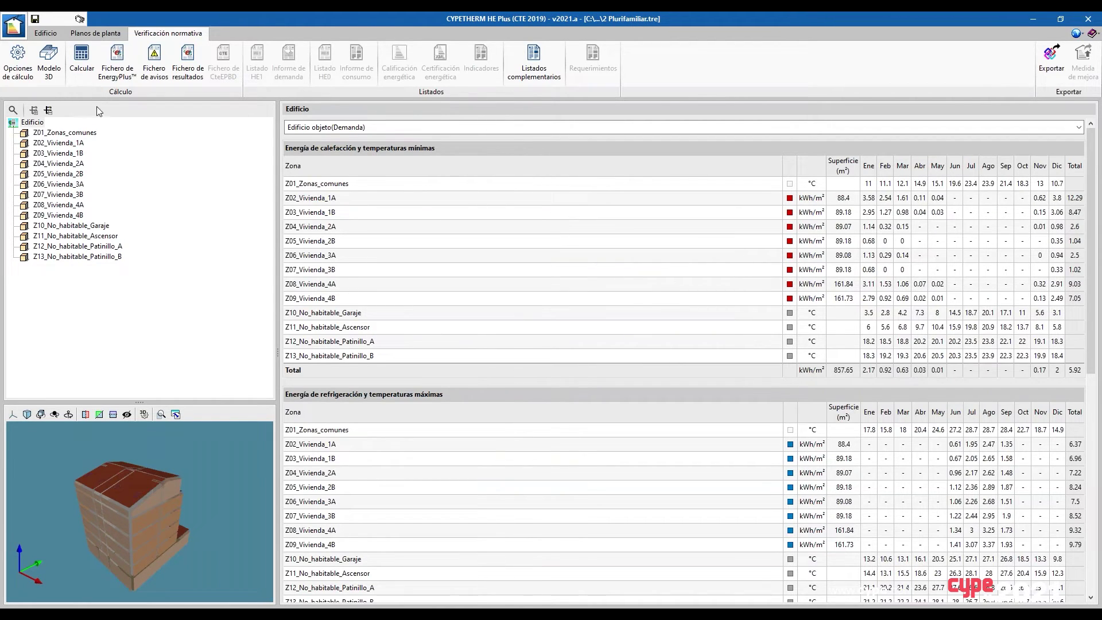
left_click(86, 68)
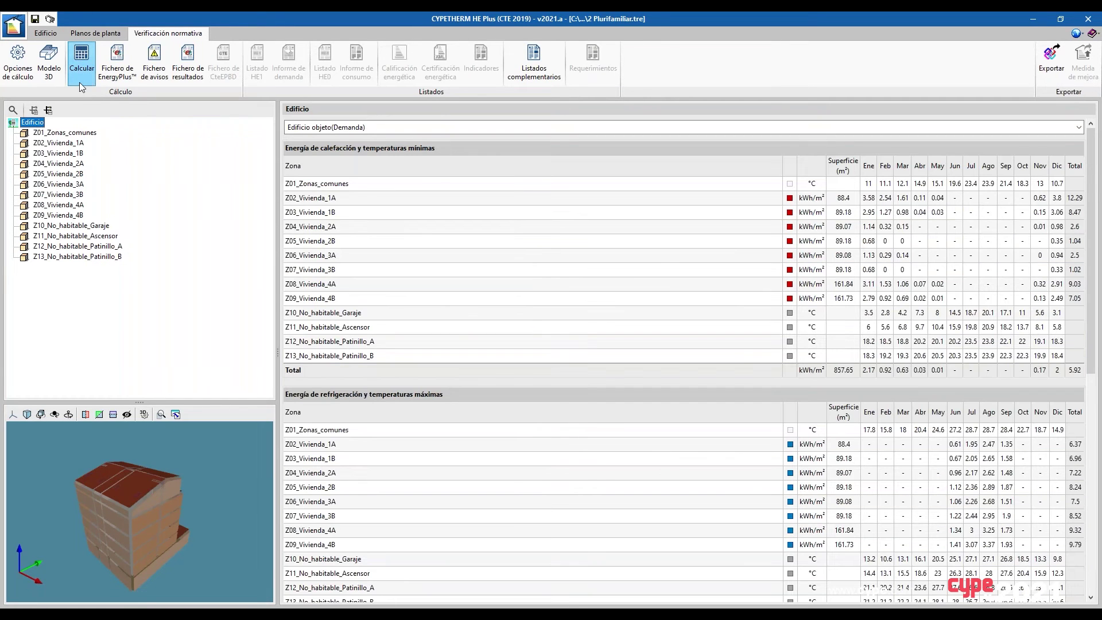
left_click(81, 83)
left_click_drag(516, 182, 540, 168)
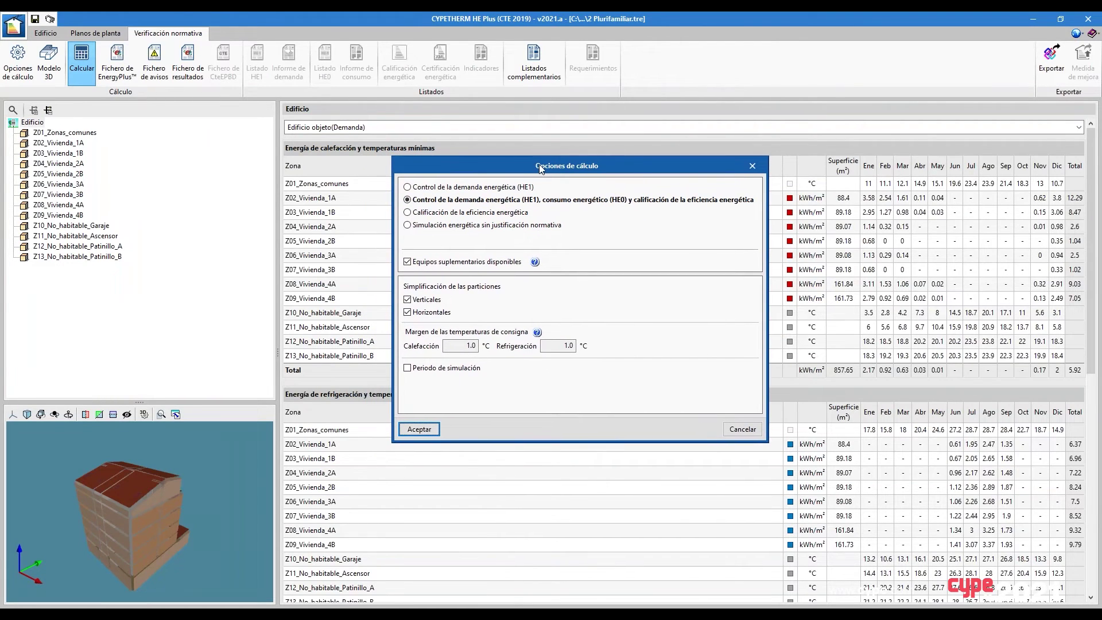
left_click(408, 262)
left_click(407, 262)
left_click(432, 430)
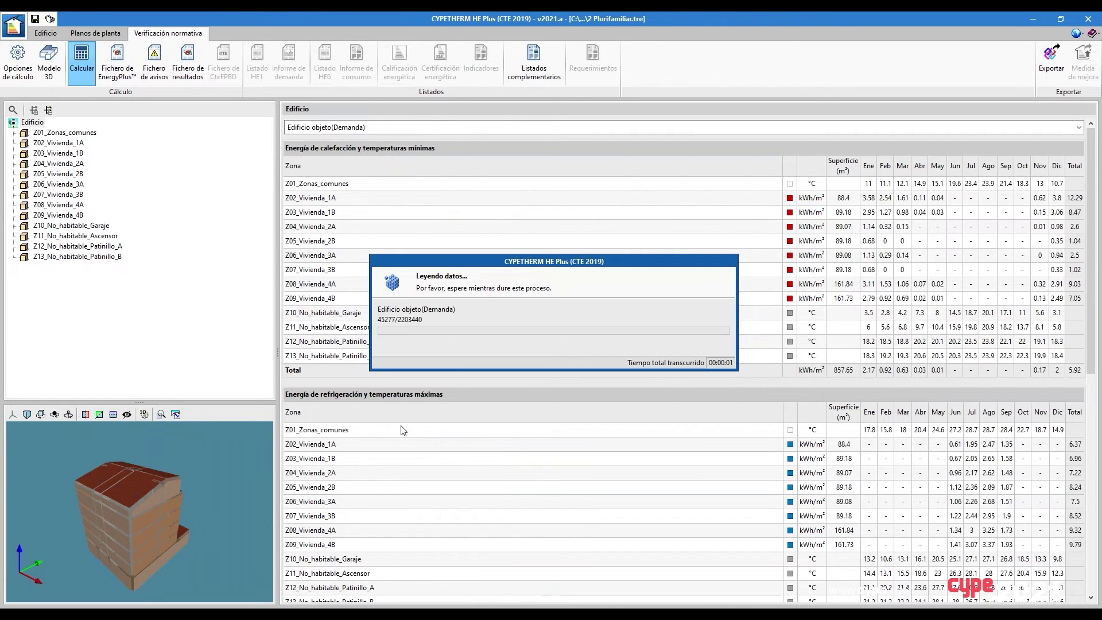
Switch to Listado HE0.pdf in Adobe Acrobat Reader and examine section 1 on non-renewable and total primary energy limits and hours outside setpoint
mouse_move(296, 615)
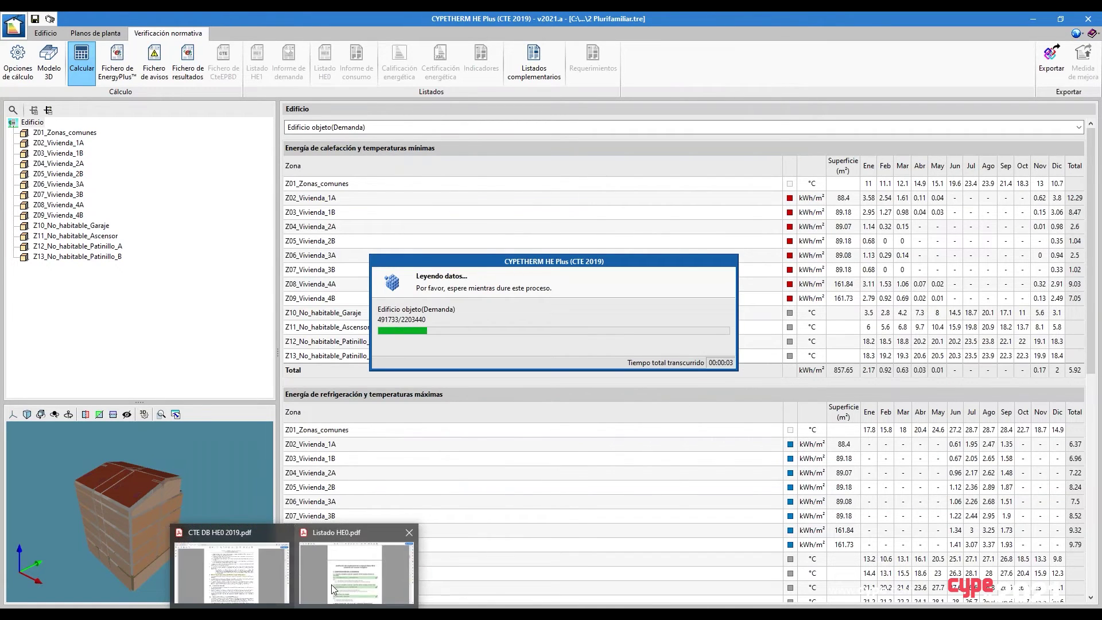
left_click(340, 574)
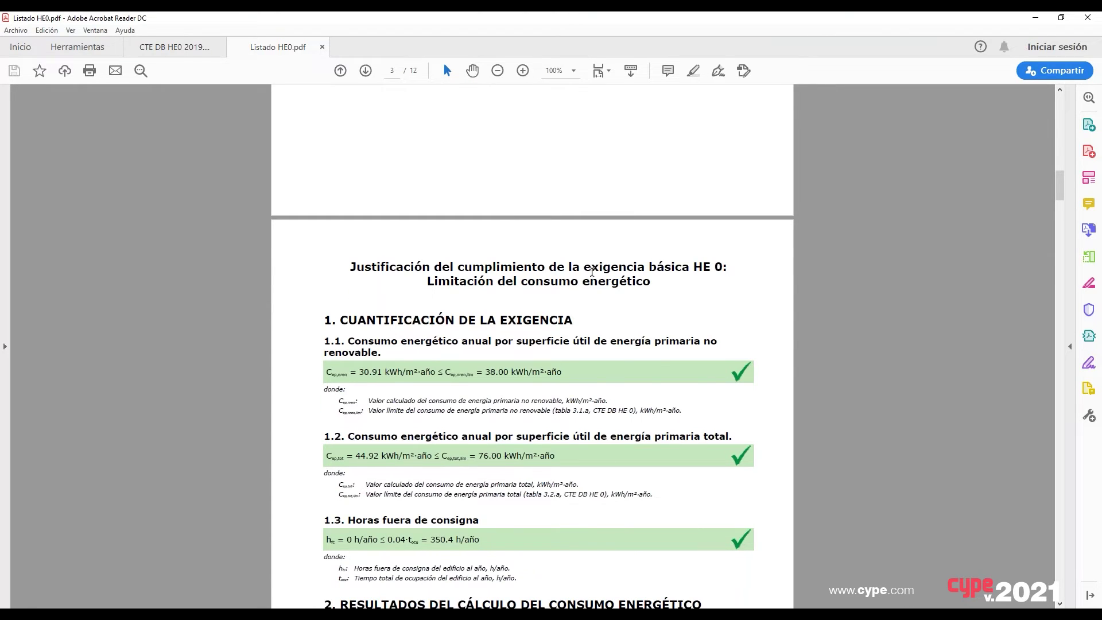
scroll(589, 270, "up", 3)
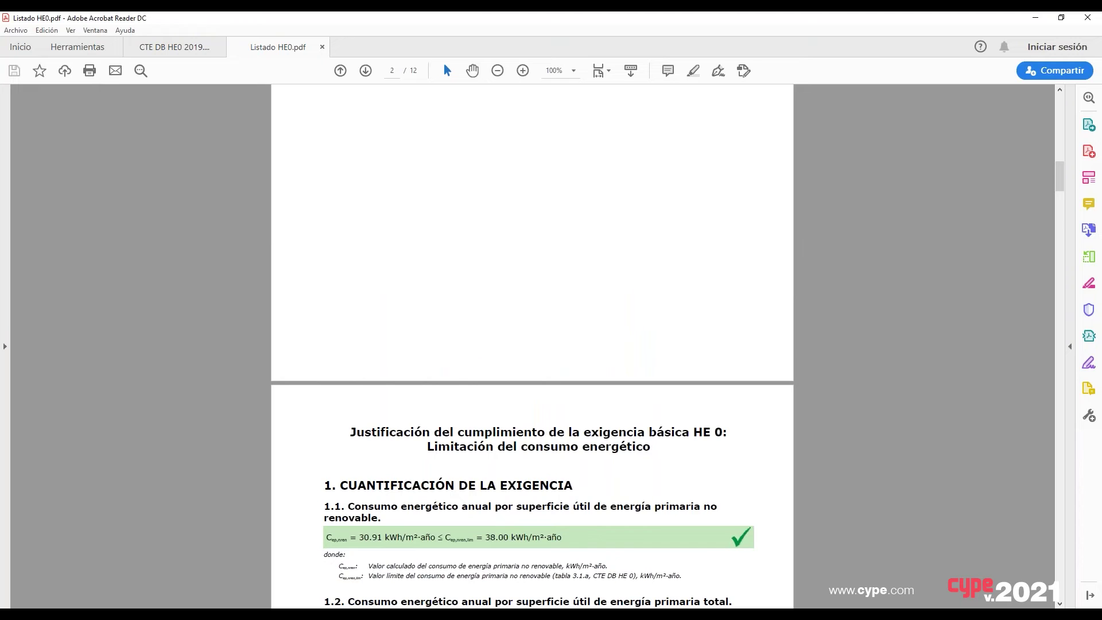
scroll(532, 344, "down", 3)
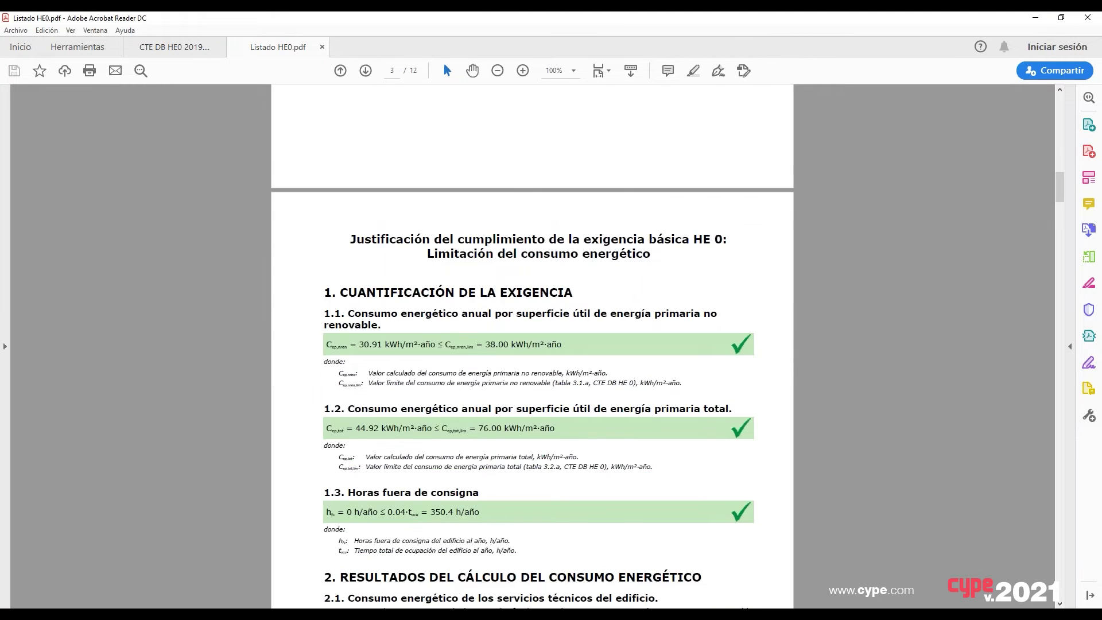
scroll(490, 170, "down", 2)
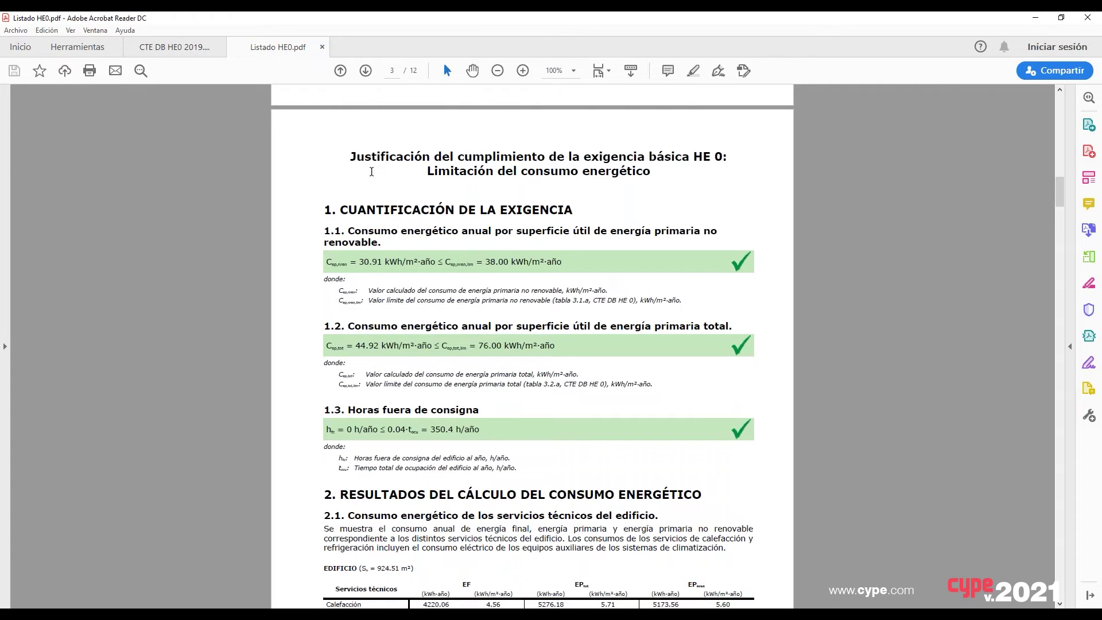
scroll(386, 202, "down", 1)
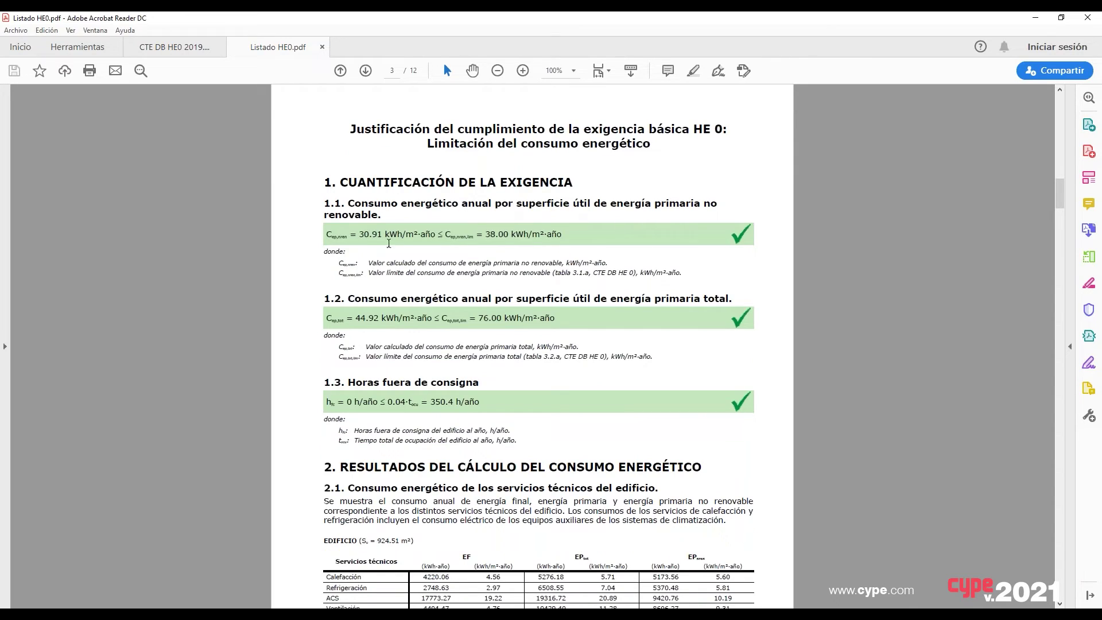
scroll(366, 243, "down", 2)
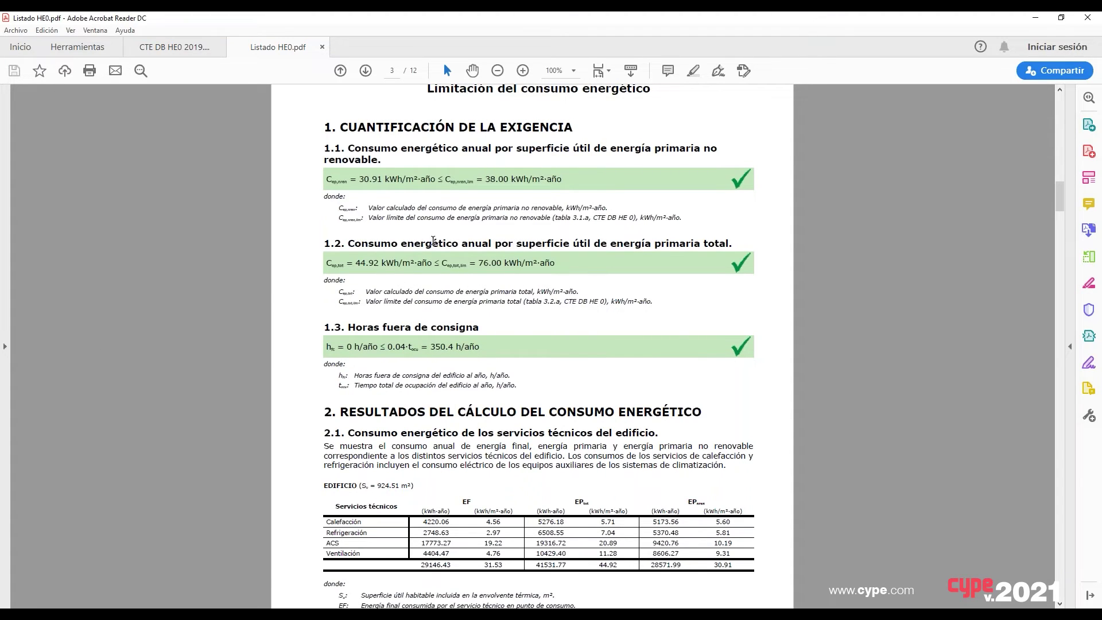
scroll(433, 240, "down", 1)
scroll(433, 240, "down", 1)
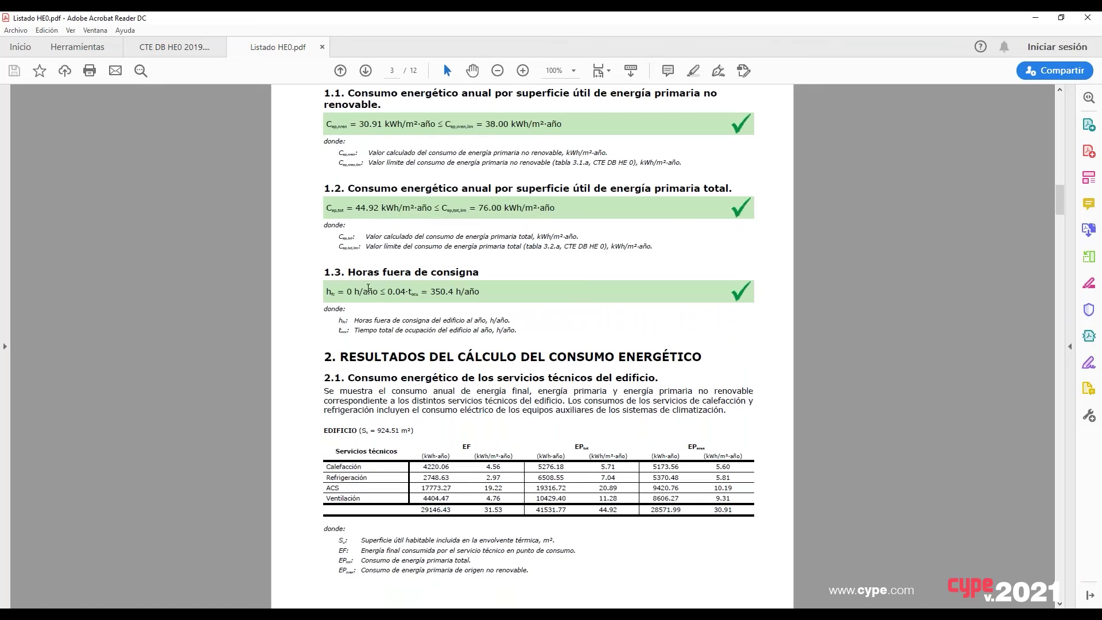
scroll(393, 275, "down", 1)
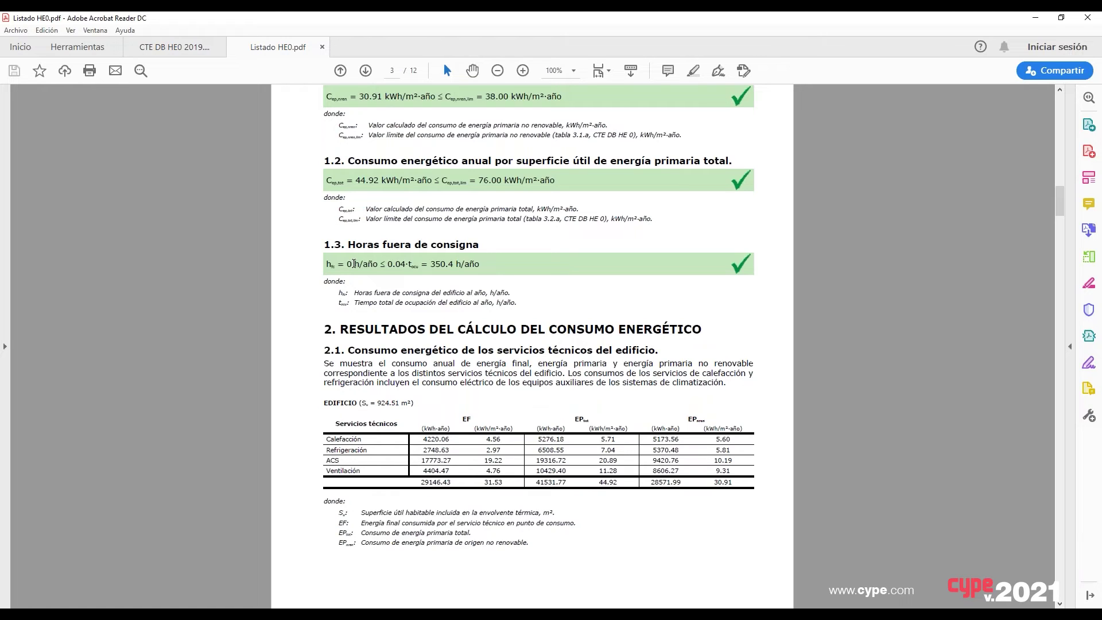
scroll(508, 314, "up", 1)
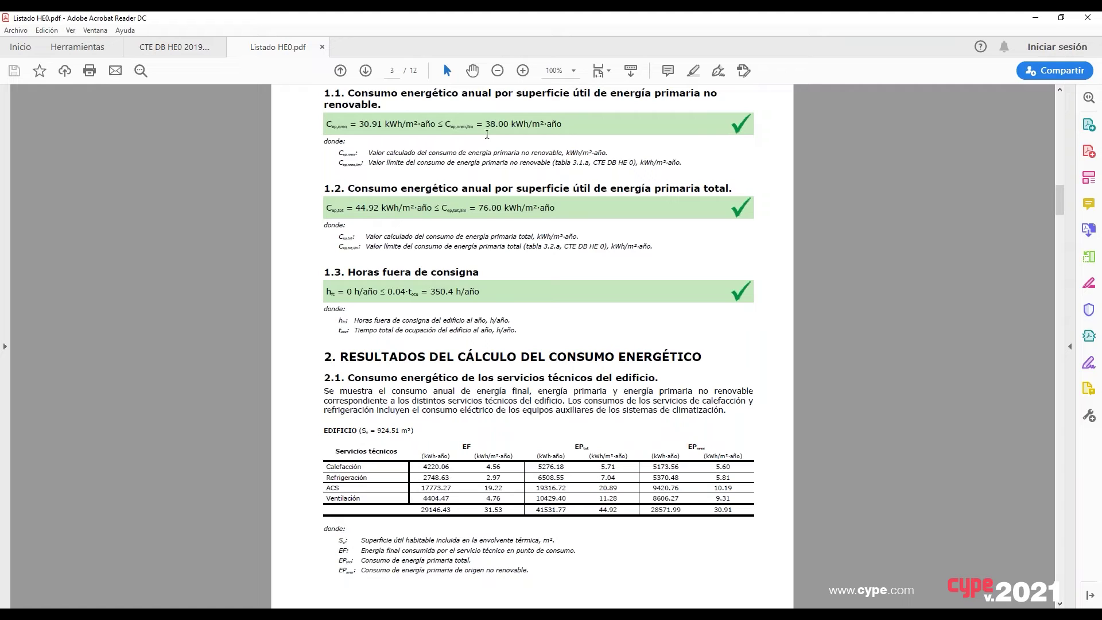
scroll(487, 151, "down", 2)
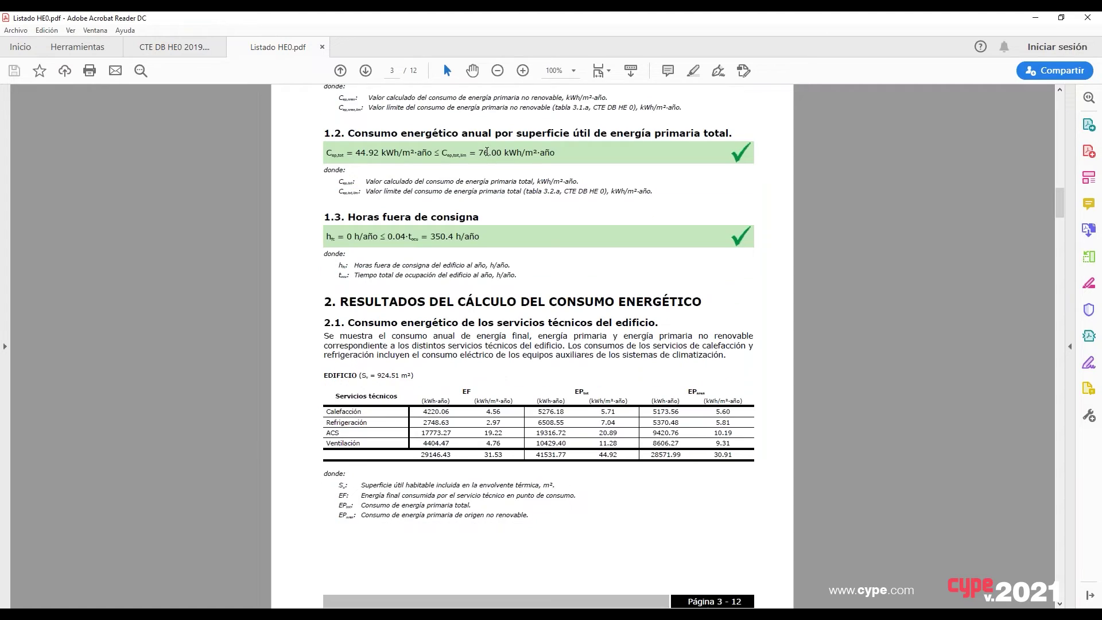
scroll(486, 151, "down", 1)
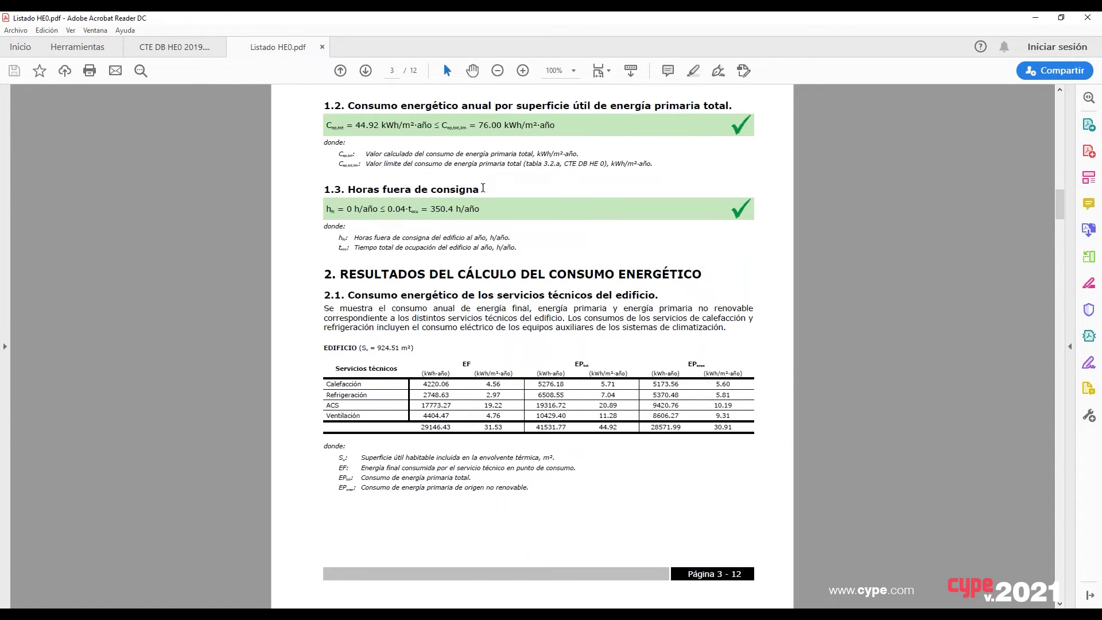
scroll(459, 305, "down", 2)
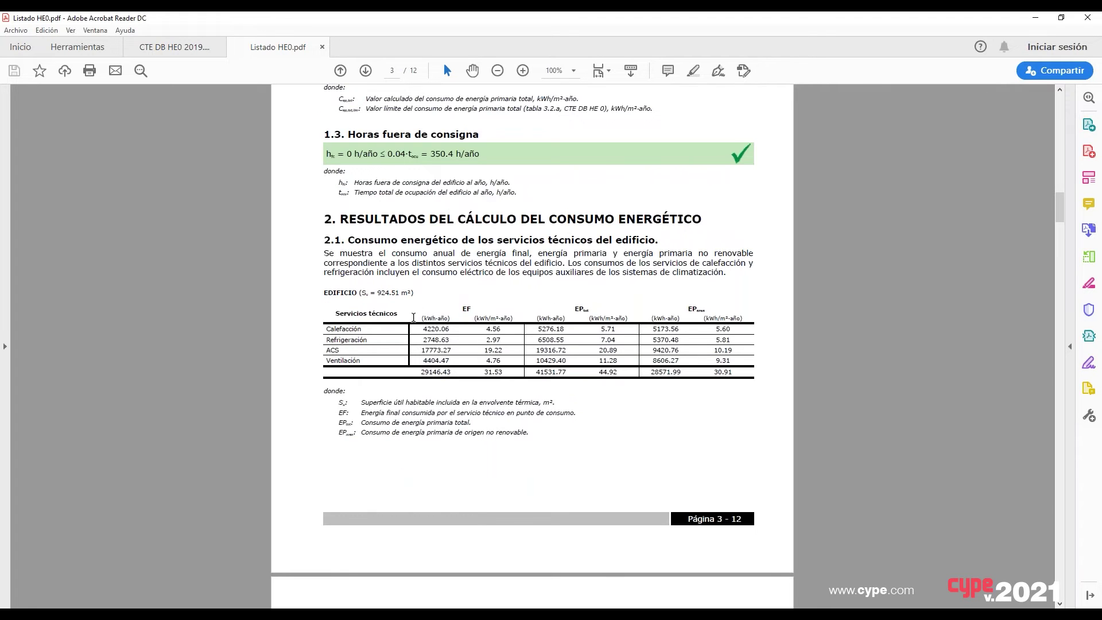
Examine the annual consumption by technical service in section 2.1 and the monthly final energy consumption table in section 2.2.1
scroll(392, 305, "down", 10)
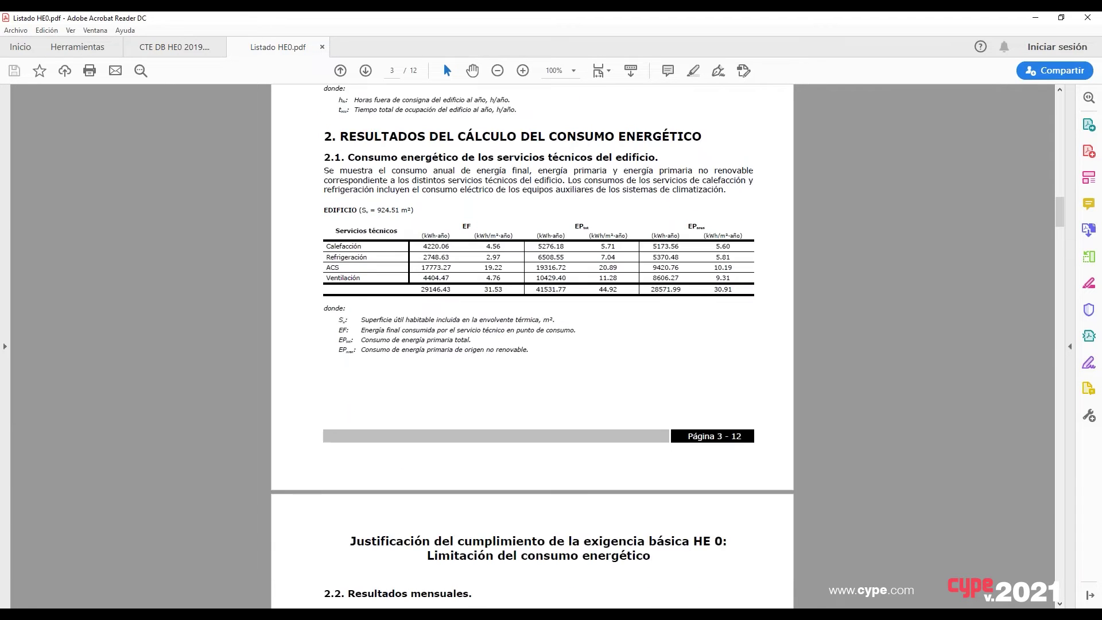
scroll(361, 438, "down", 1)
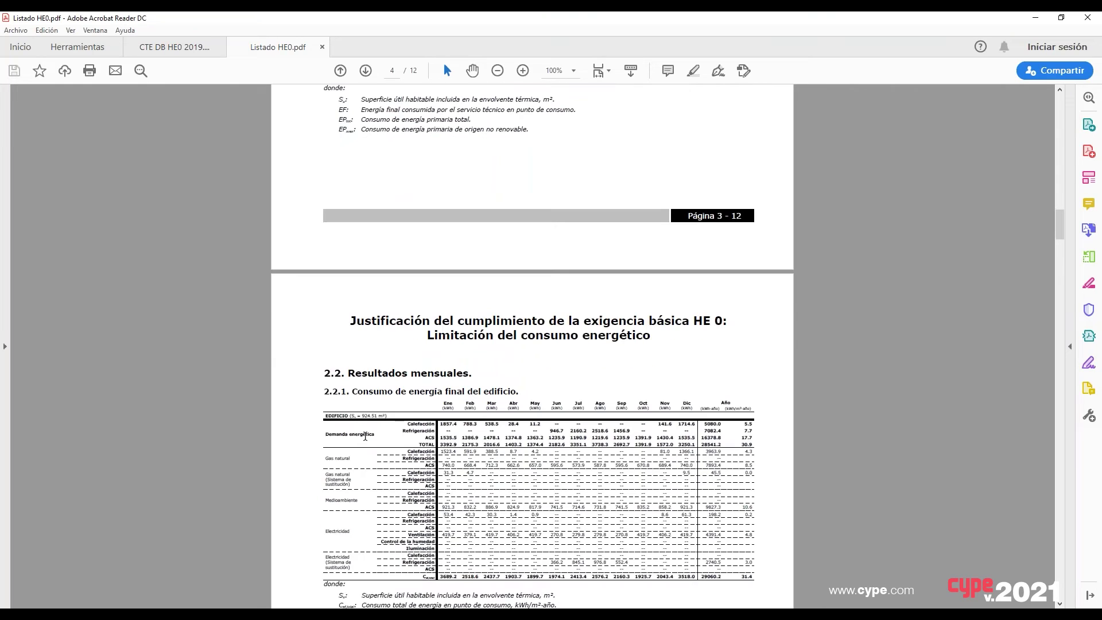
scroll(398, 408, "up", 6)
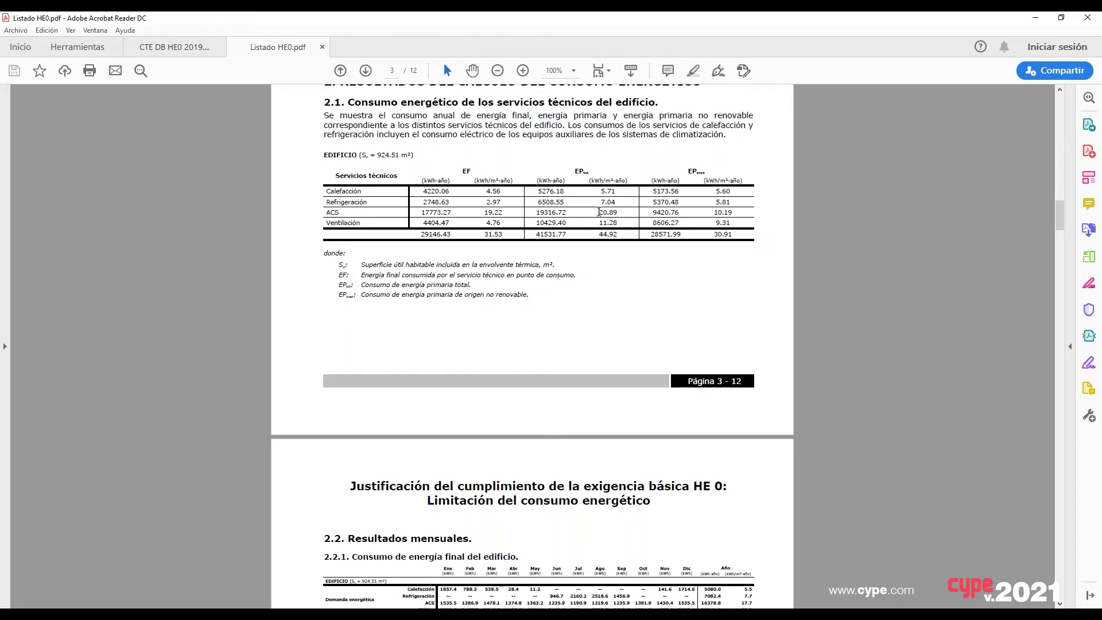
left_click_drag(599, 212, 620, 212)
left_click(620, 222)
scroll(620, 222, "down", 5)
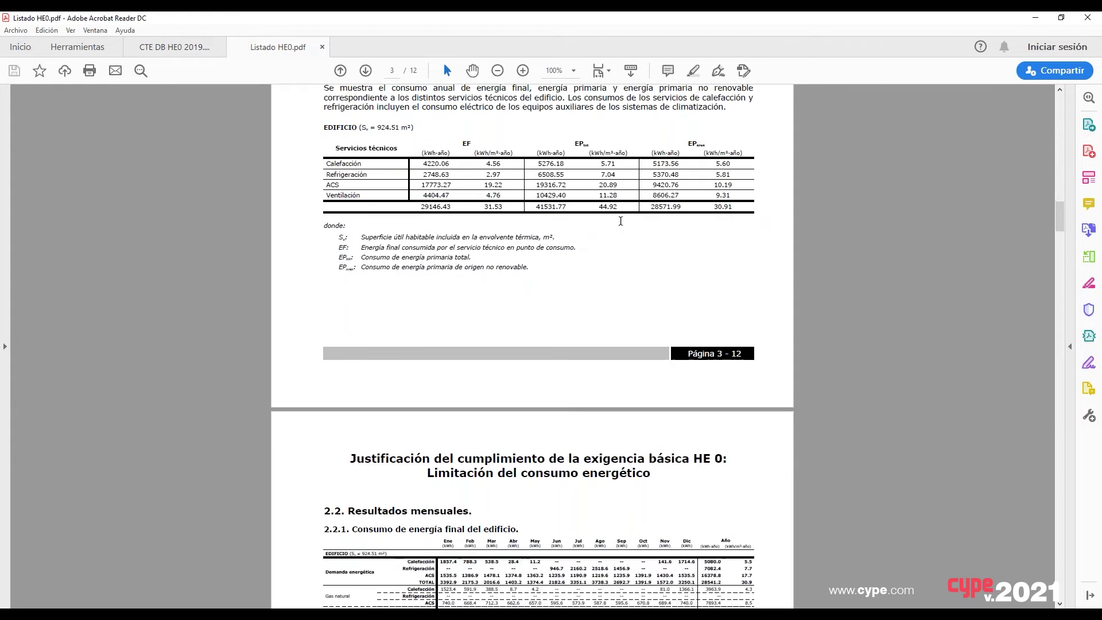
scroll(349, 342, "down", 3)
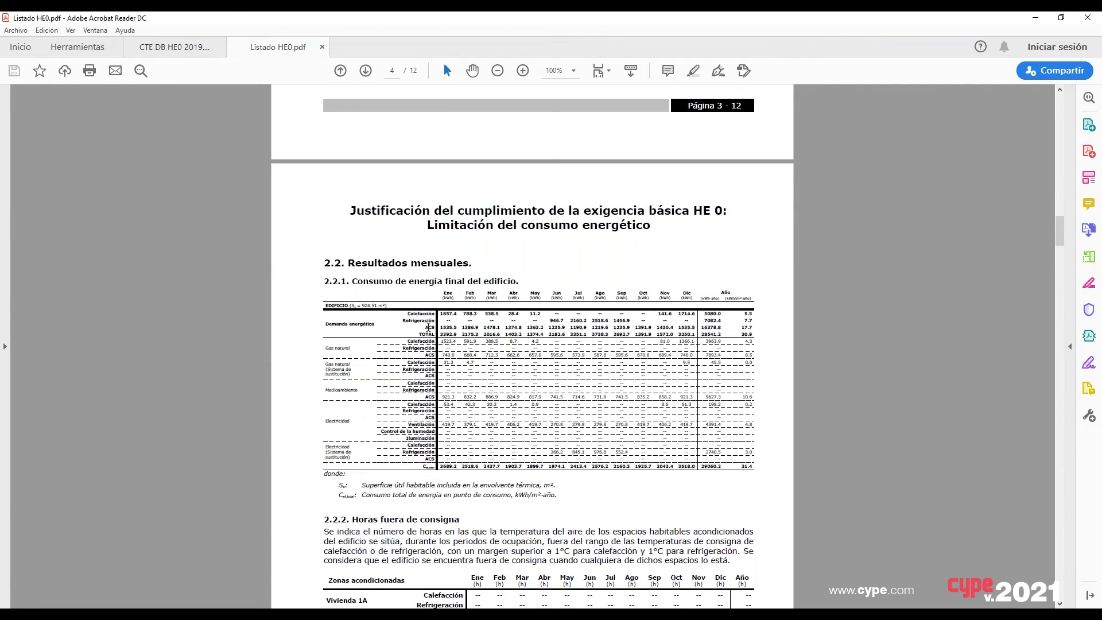
scroll(428, 328, "down", 2)
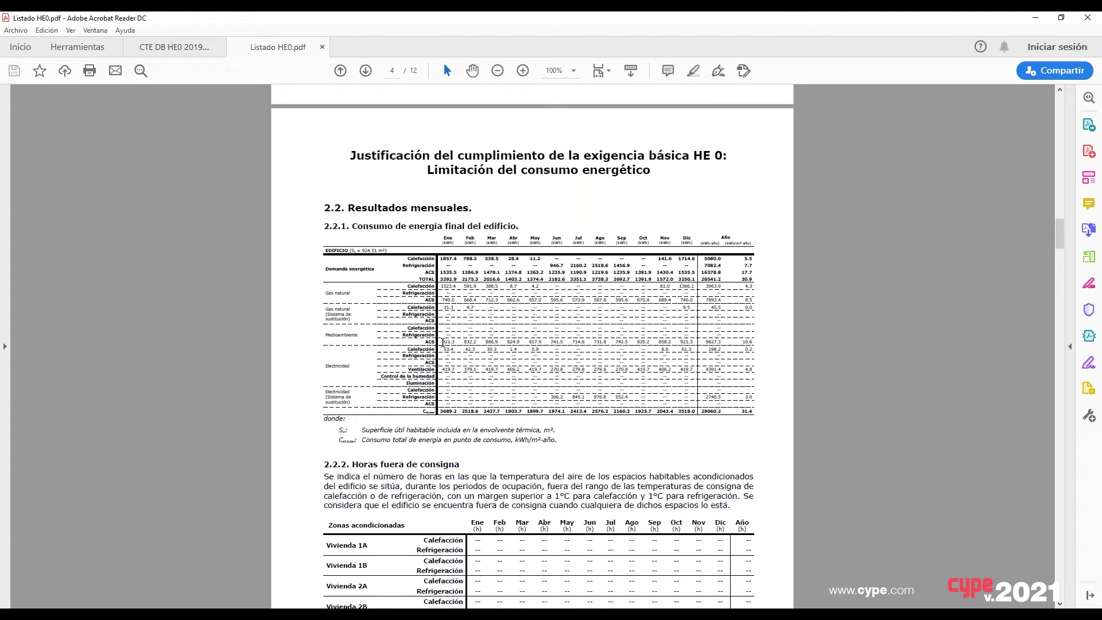
scroll(443, 341, "up", 10)
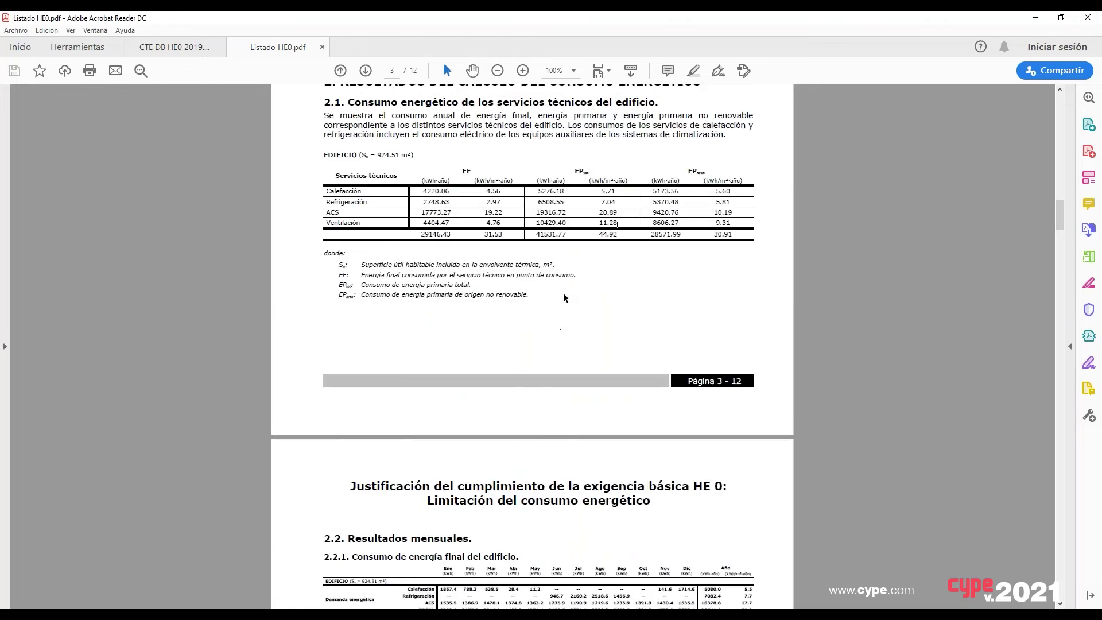
scroll(591, 151, "up", 2)
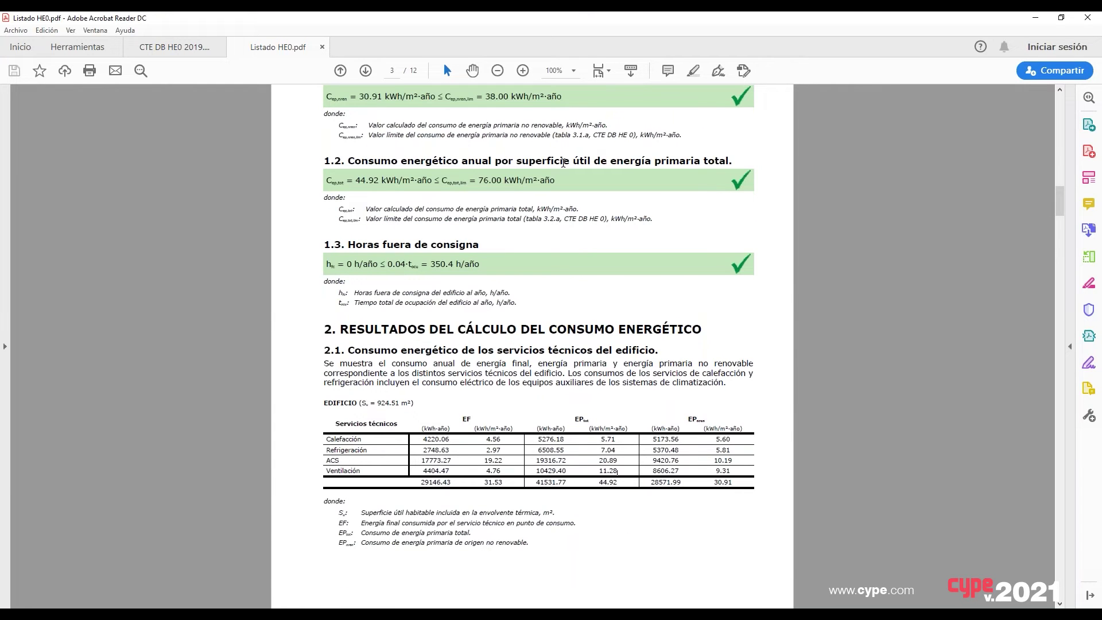
Review the hours outside setpoint per dwelling in section 2.2.2 and the on-site and renewable energy production in section 3
scroll(600, 169, "down", 20)
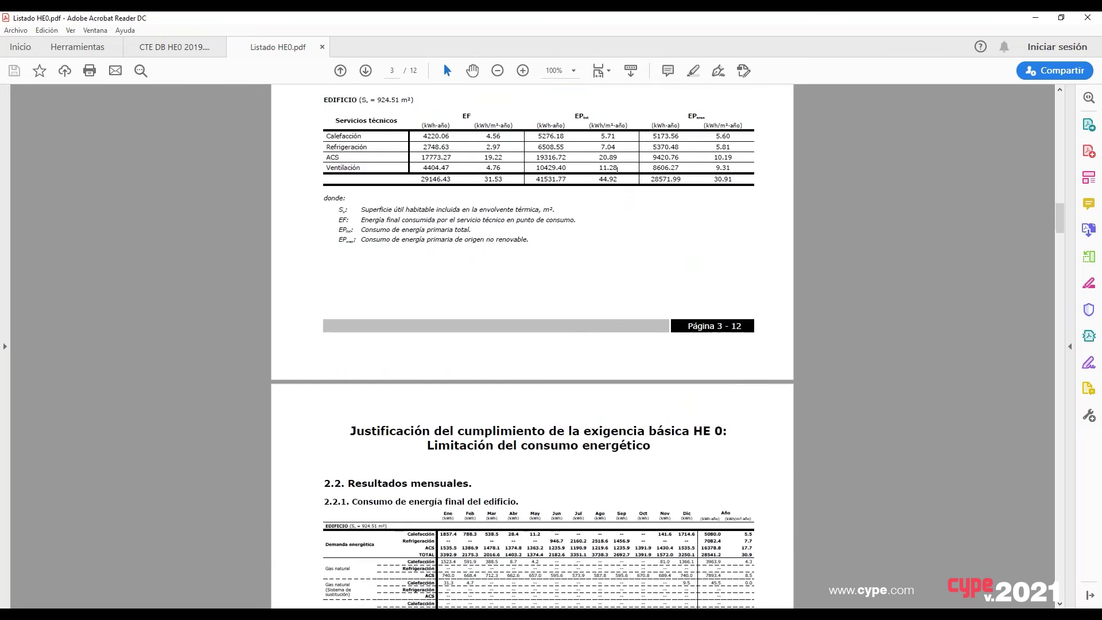
scroll(480, 284, "down", 12)
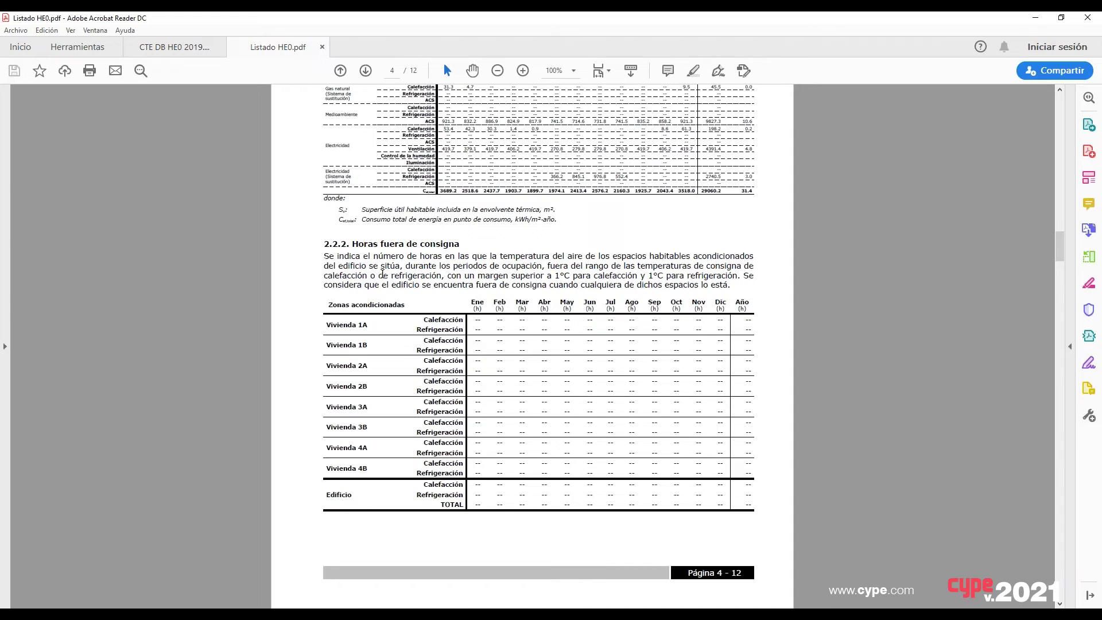
scroll(382, 274, "down", 9)
scroll(381, 274, "down", 10)
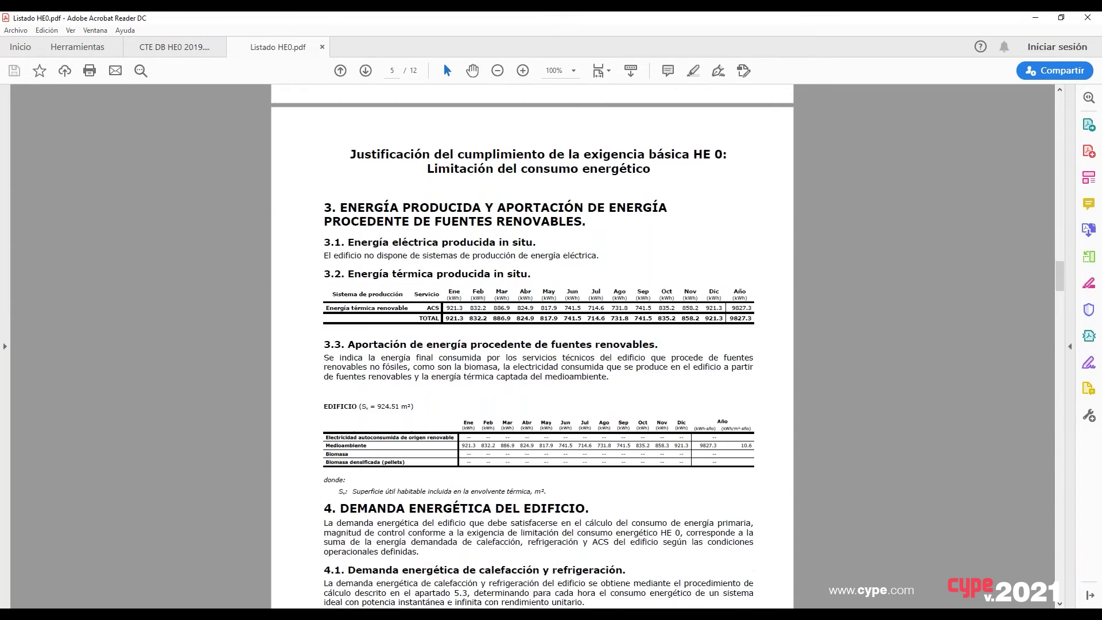
scroll(532, 343, "down", 1)
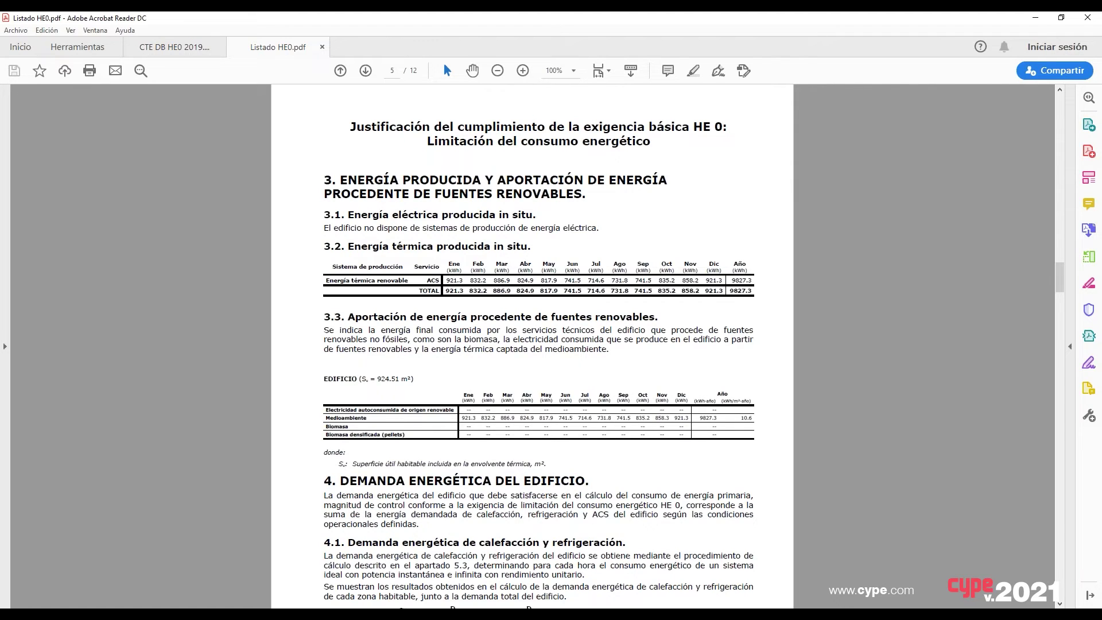
scroll(538, 342, "down", 4)
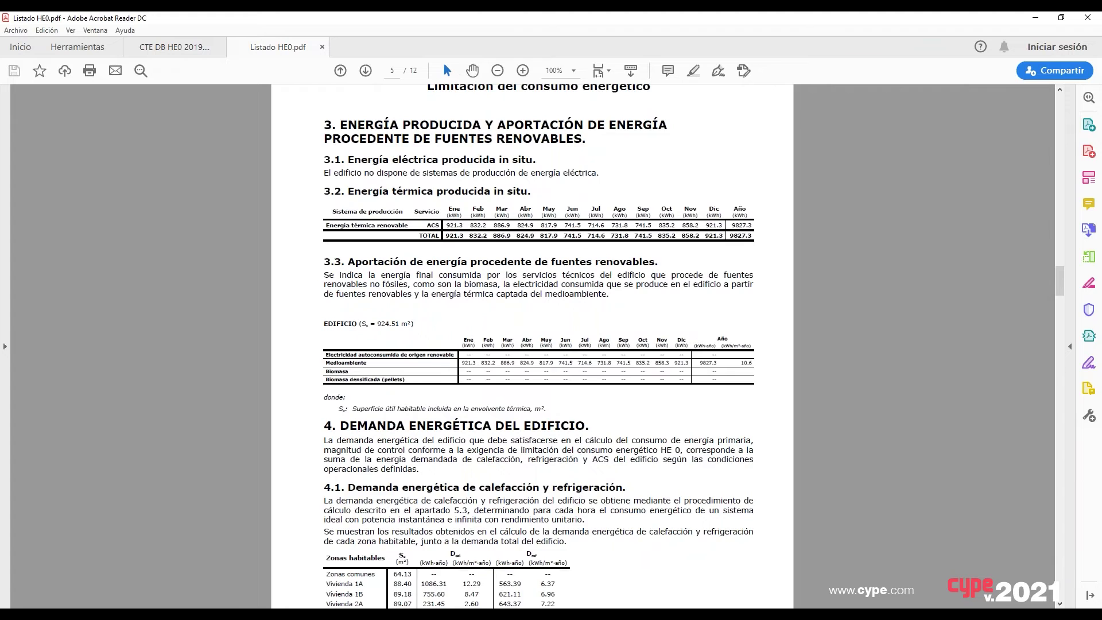
Review the heating, cooling and ACS energy demand in section 4 and the building calculation model with its zone tables in section 5
scroll(537, 345, "down", 7)
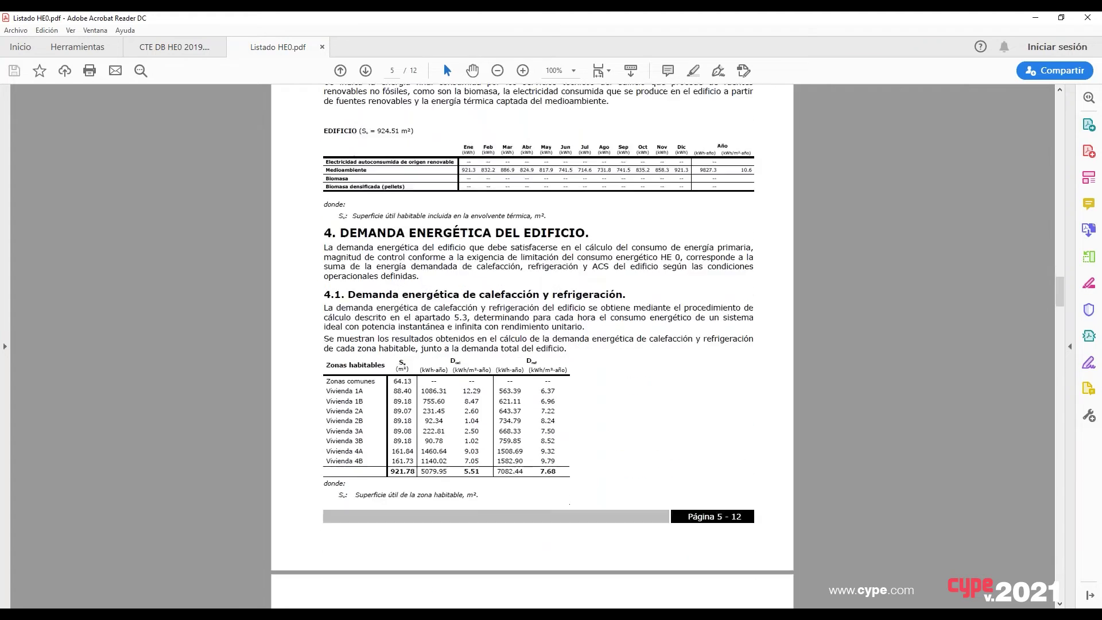
scroll(538, 345, "down", 6)
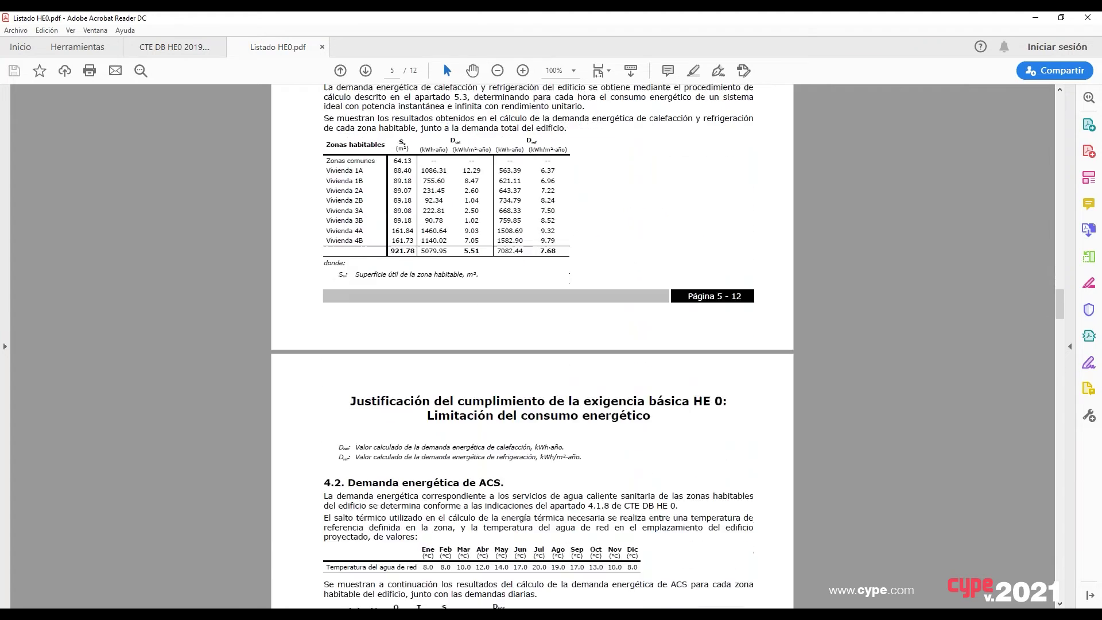
scroll(538, 344, "down", 9)
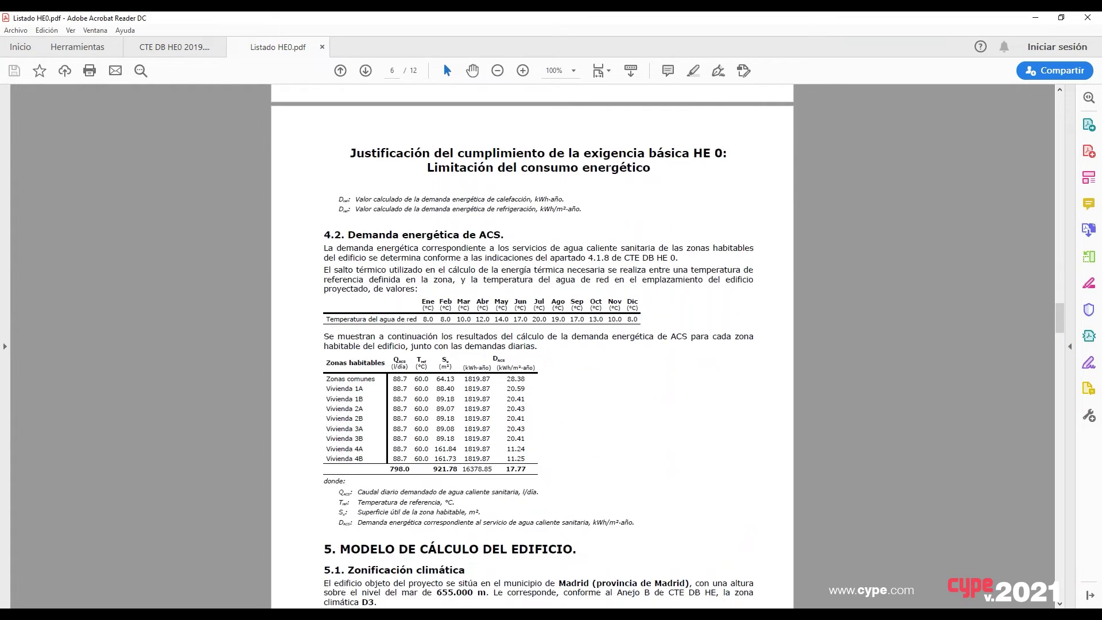
scroll(532, 345, "down", 6)
scroll(532, 345, "down", 17)
scroll(532, 344, "down", 20)
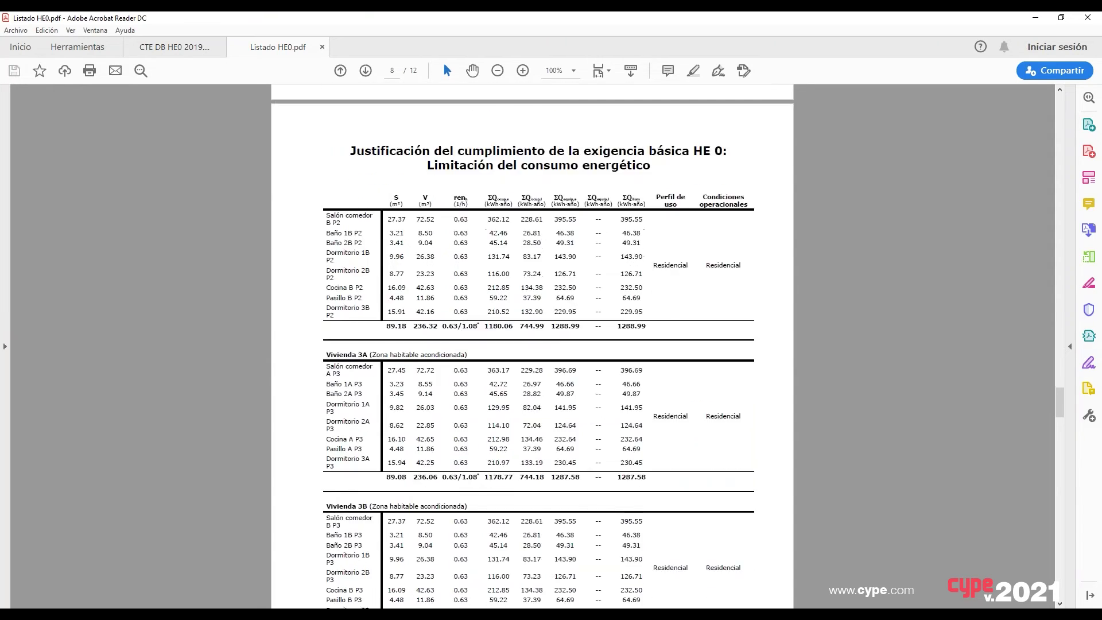
Finish reviewing the dwelling zone tables in the HE0 report and switch back to CYPETHERM HE Plus
scroll(283, 492, "down", 3)
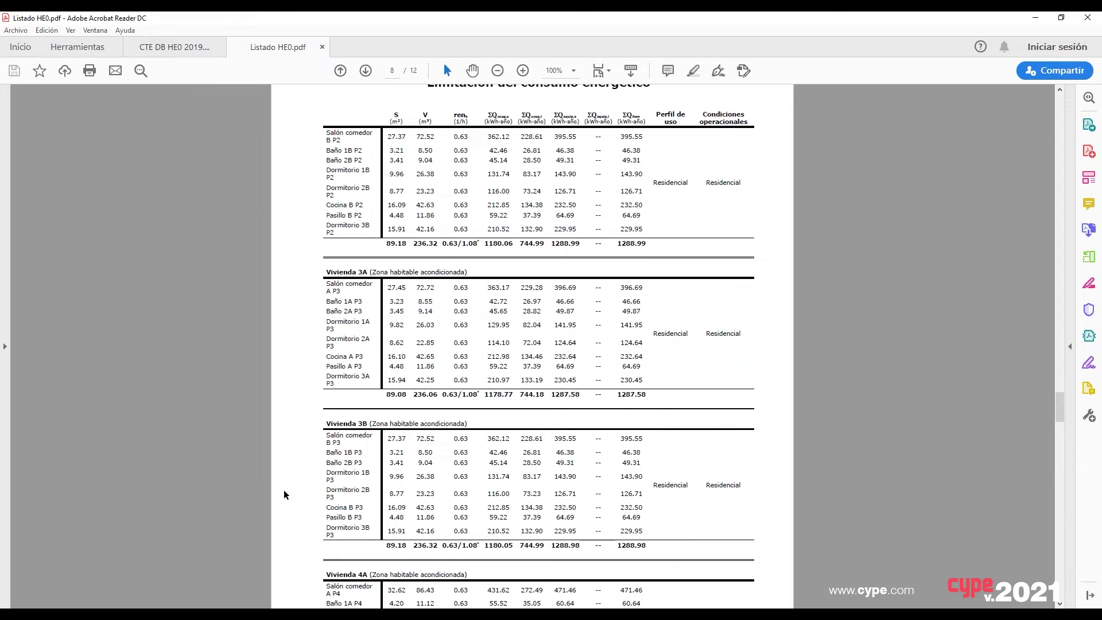
mouse_move(350, 614)
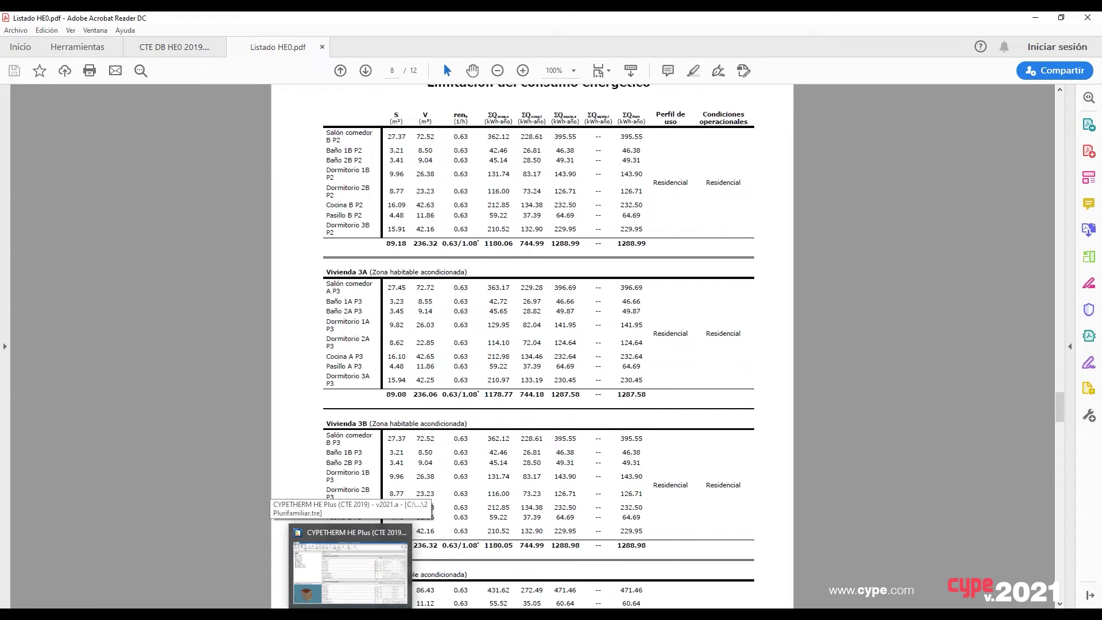
left_click(350, 571)
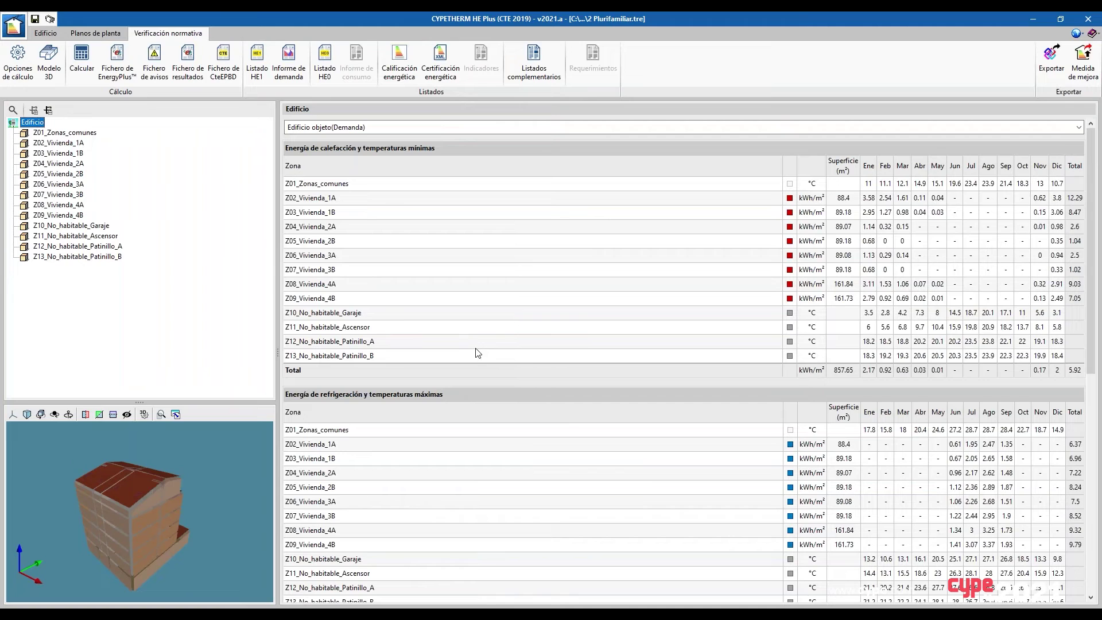
left_click(227, 80)
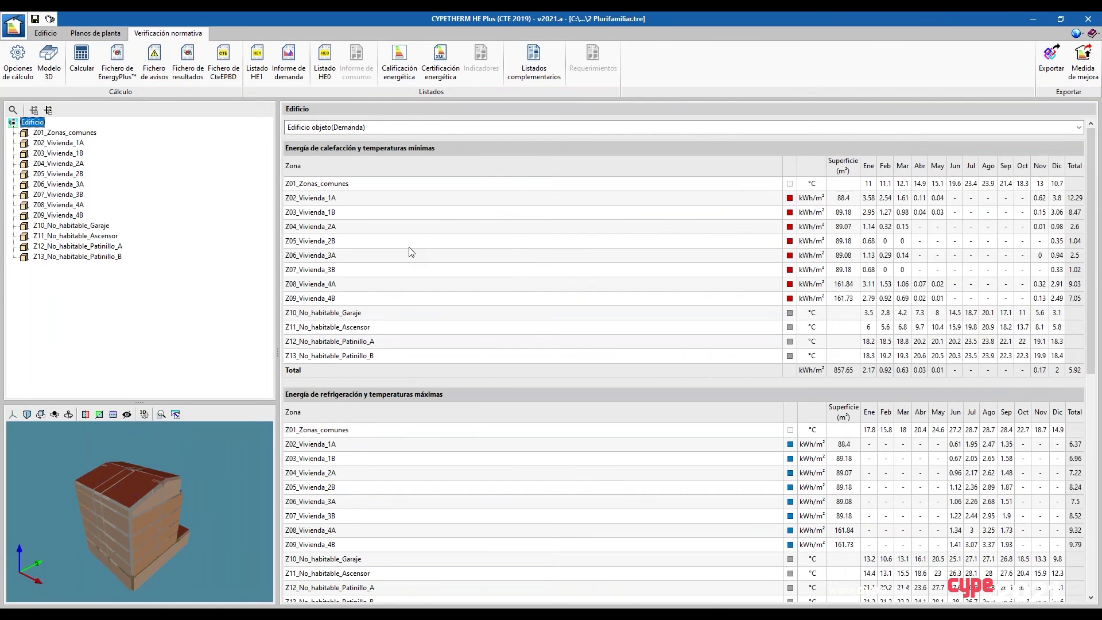
Generate the building's energy rating report, review its emissions, non-renewable primary energy and partial demand ratings, and close it
left_click(400, 63)
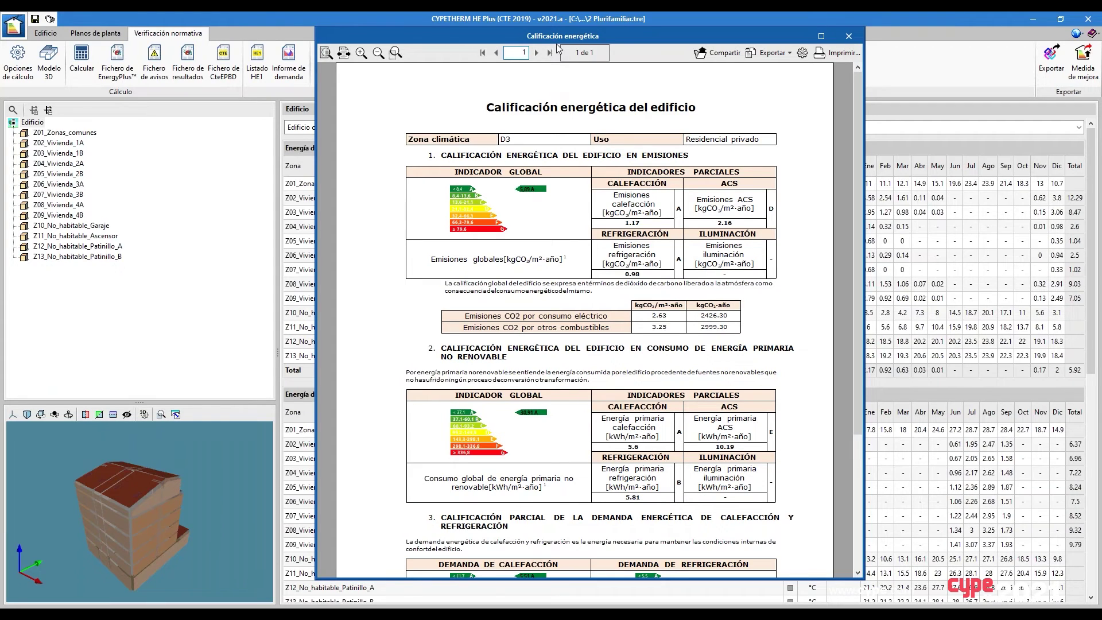
left_click_drag(556, 43, 534, 28)
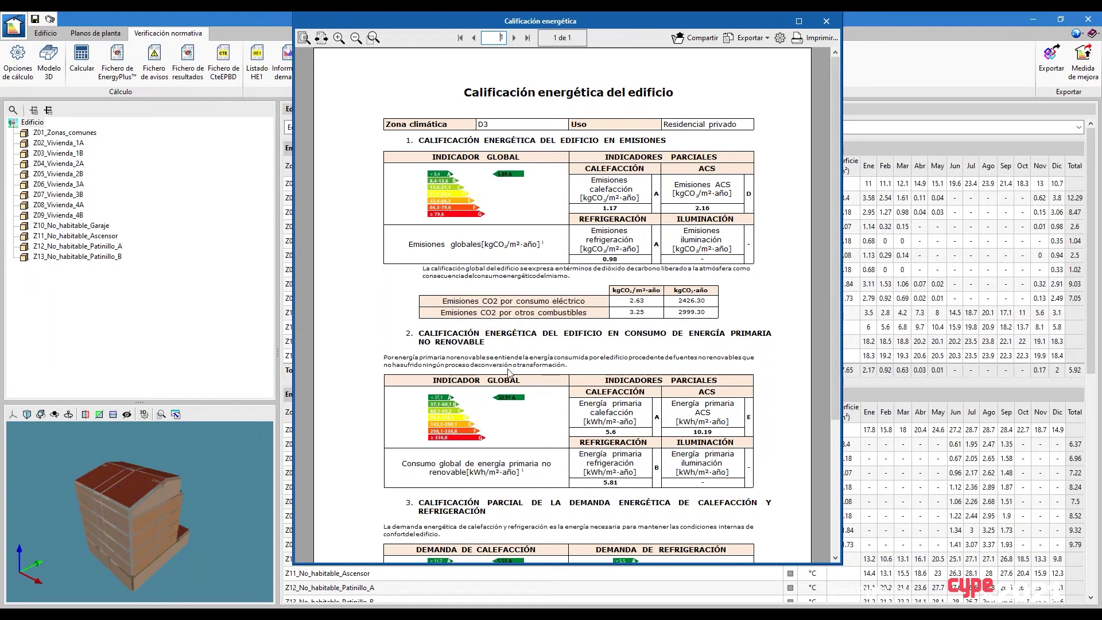
scroll(497, 341, "down", 1)
scroll(496, 341, "down", 1)
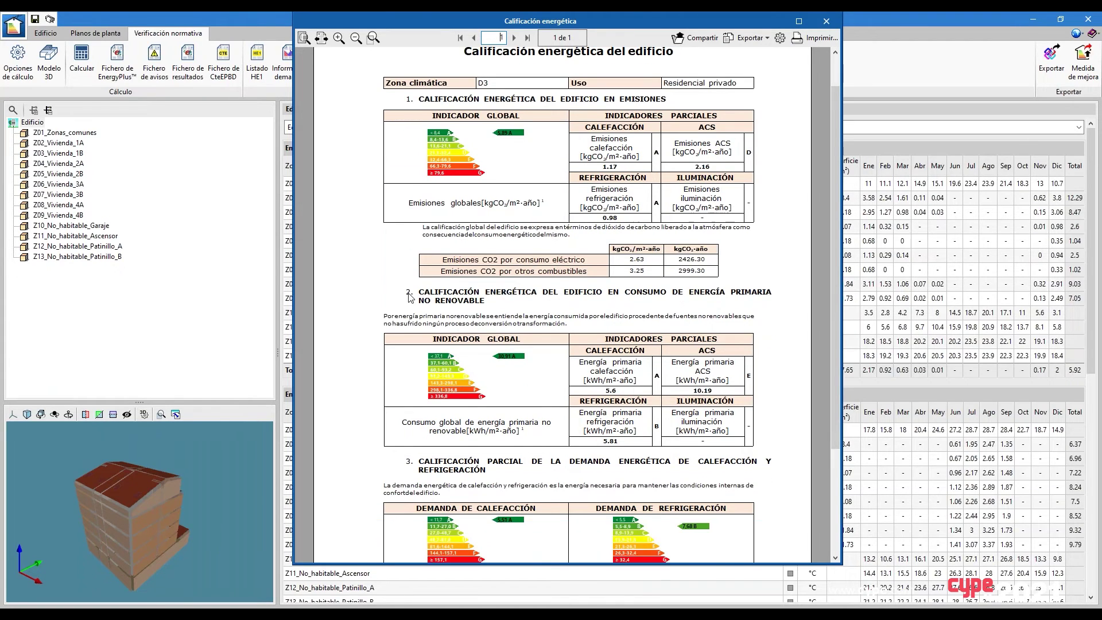
scroll(411, 295, "down", 1)
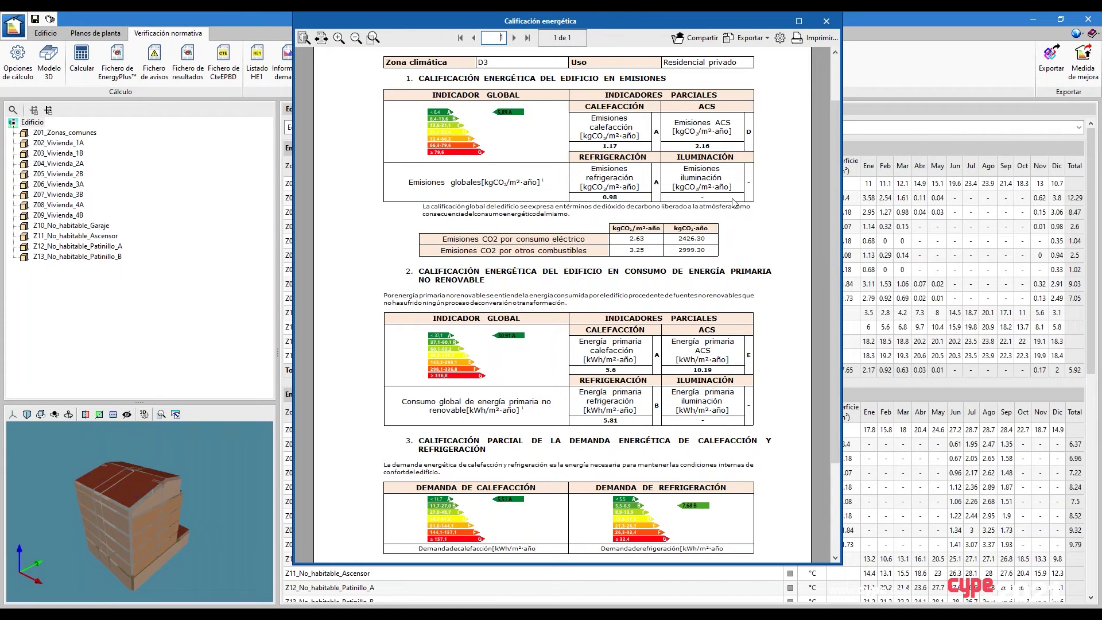
left_click(825, 24)
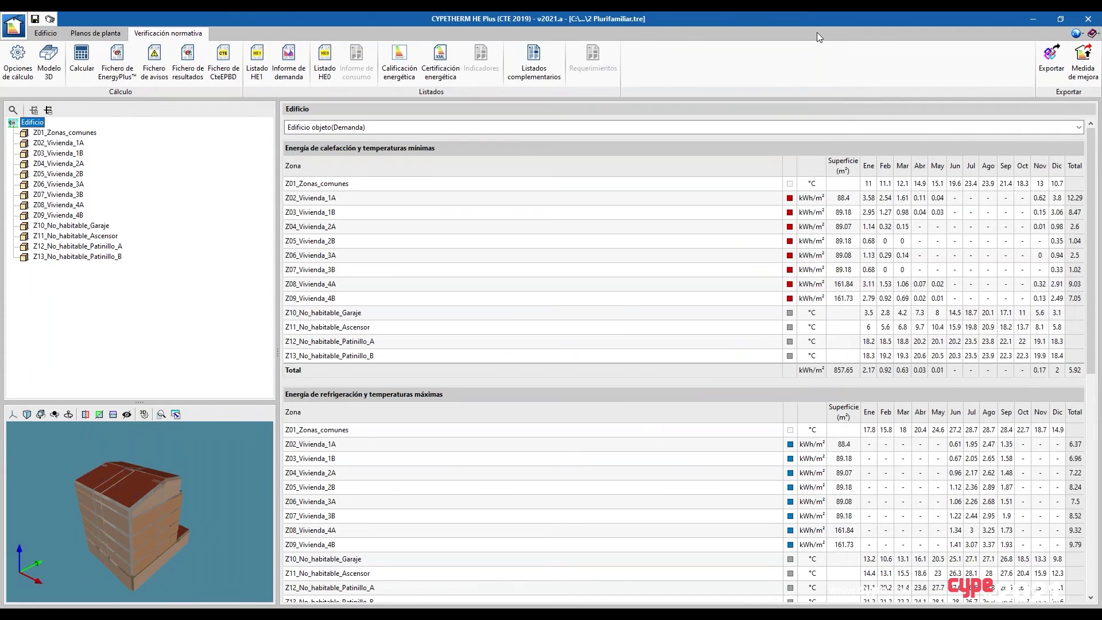
View the energy certification settings with the building and certifier data and the certificate and XML formats, then cancel them
left_click(446, 80)
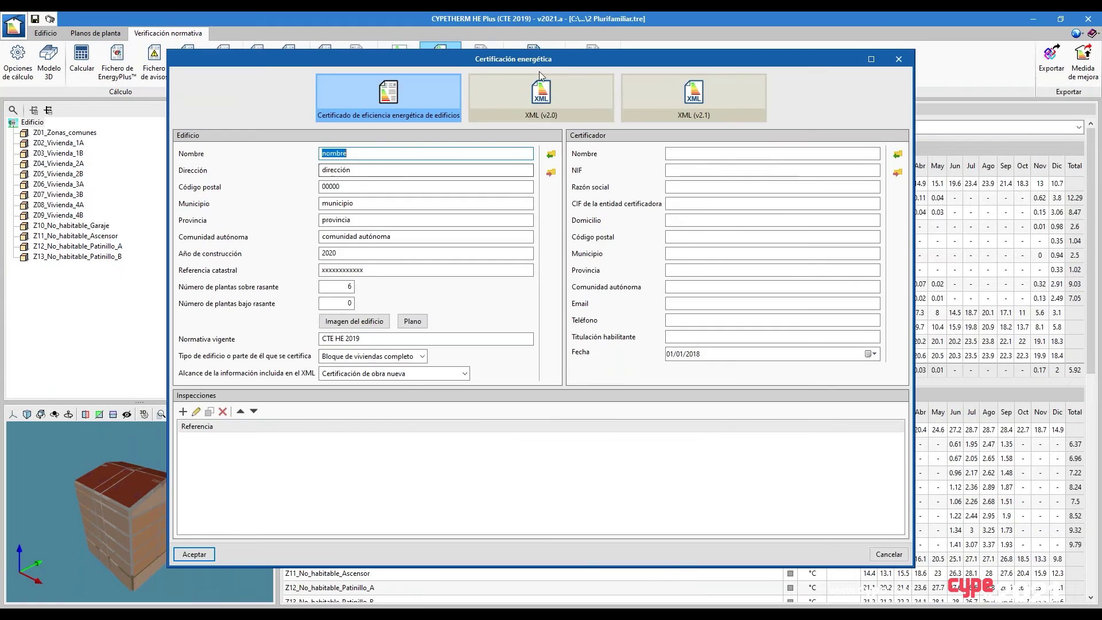
left_click_drag(543, 66, 562, 66)
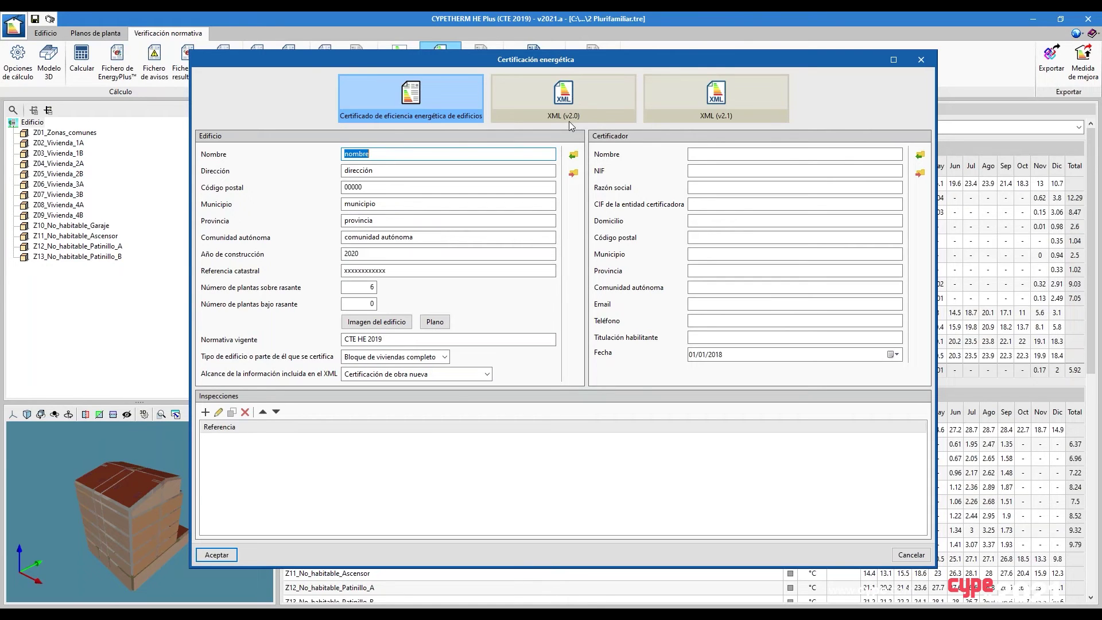
left_click(911, 554)
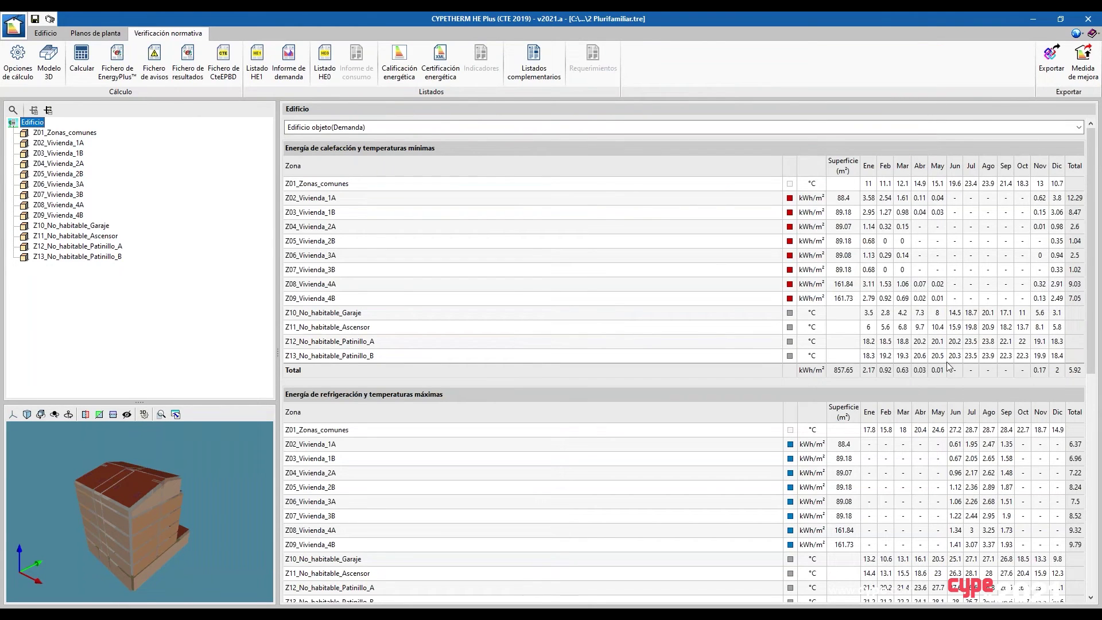
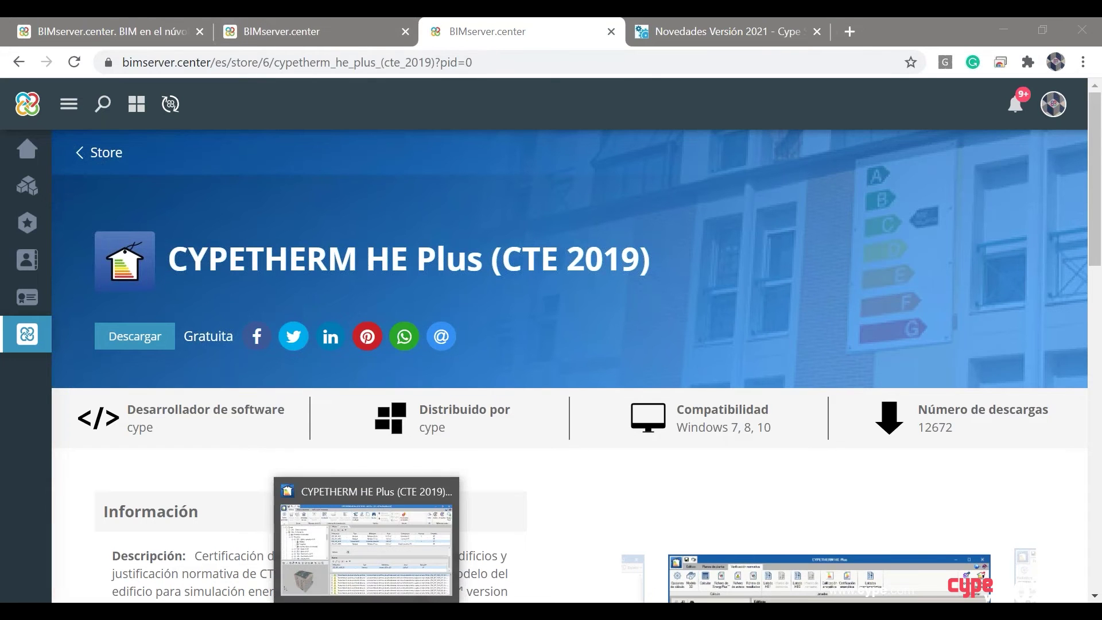
Switch from the browser to CYPETHERM HE Plus and open the envelope air permeability settings within the building's general parameters
left_click(356, 583)
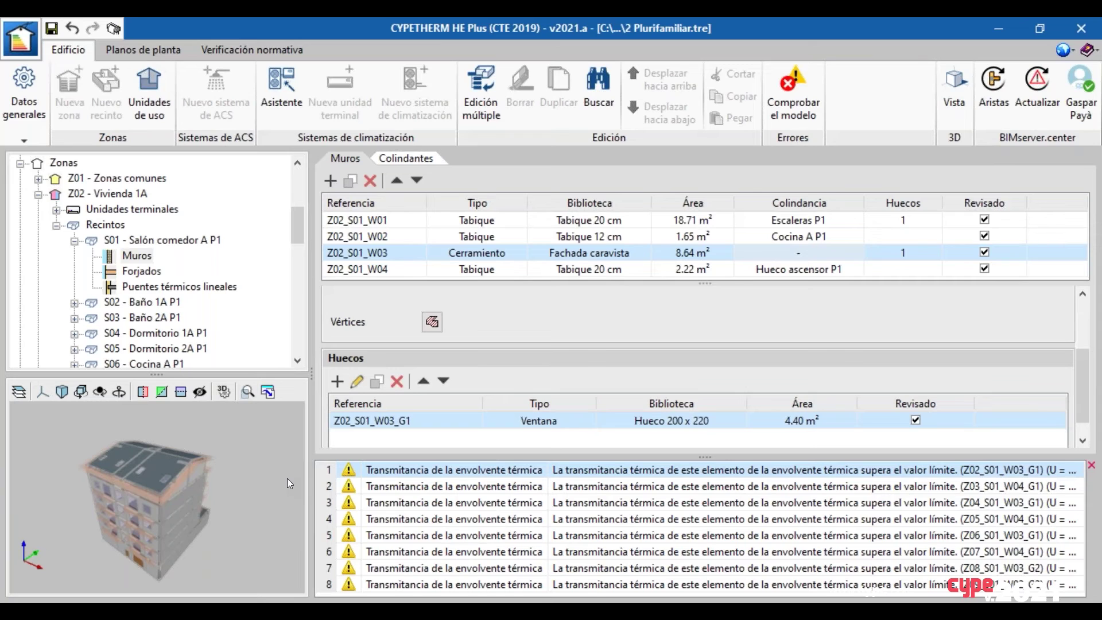
left_click(33, 101)
left_click(43, 180)
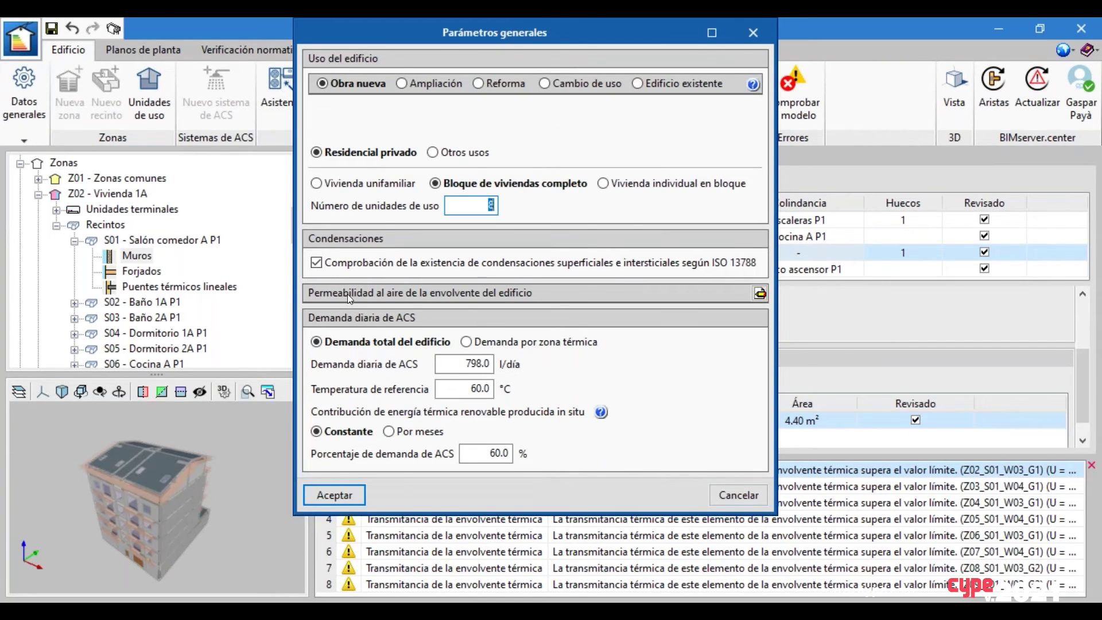
left_click(759, 294)
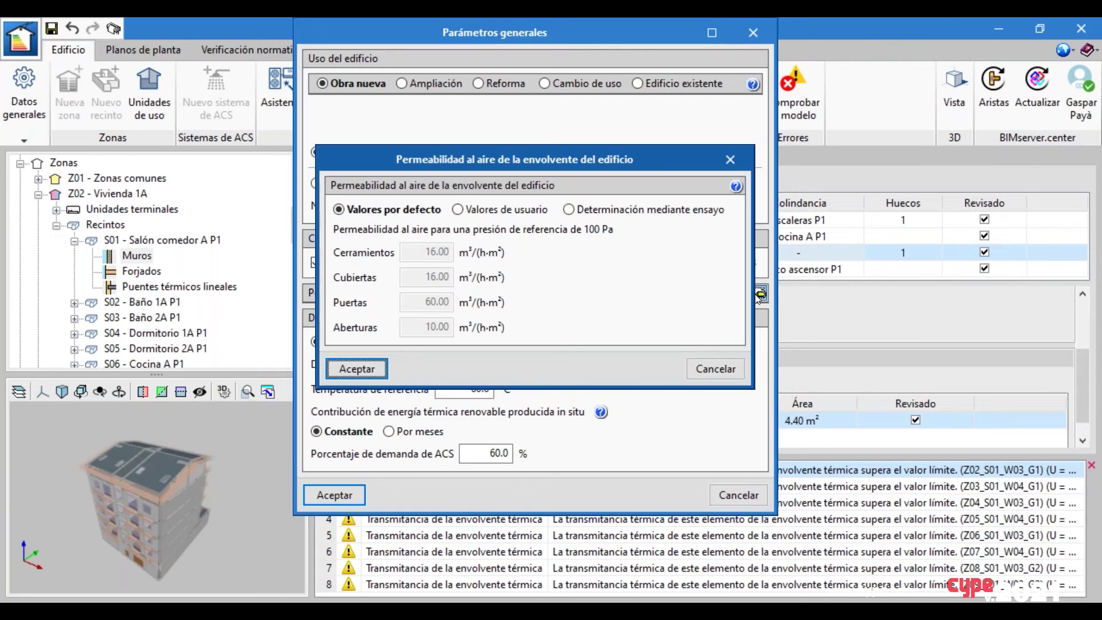
Choose determination by test for the envelope air permeability, read the help on the n50 value, and discard the changes
left_click(584, 213)
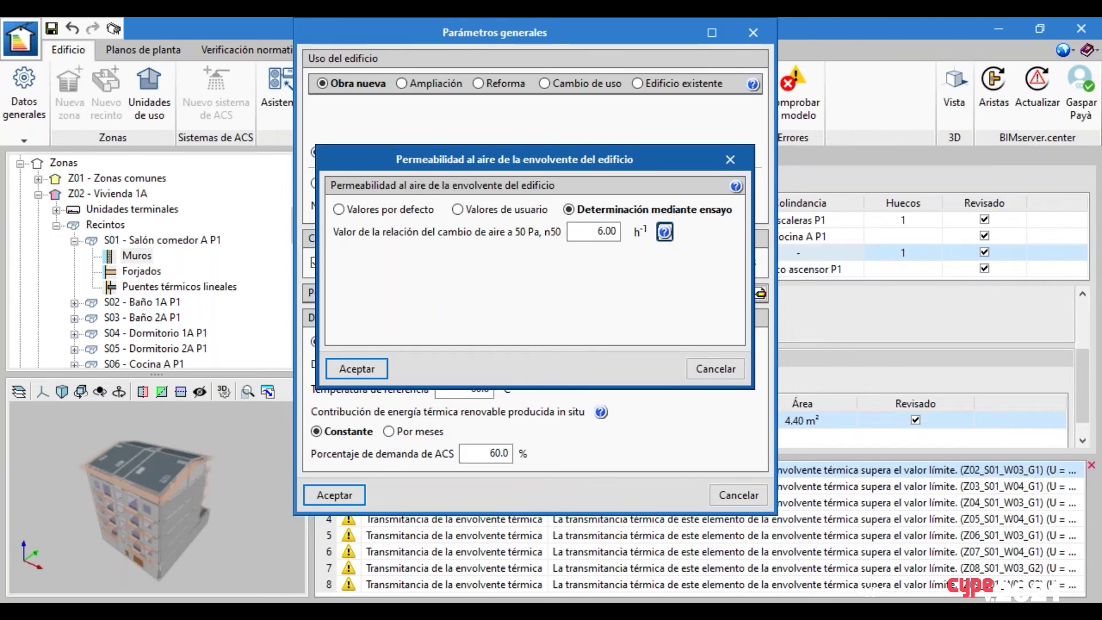
left_click(665, 232)
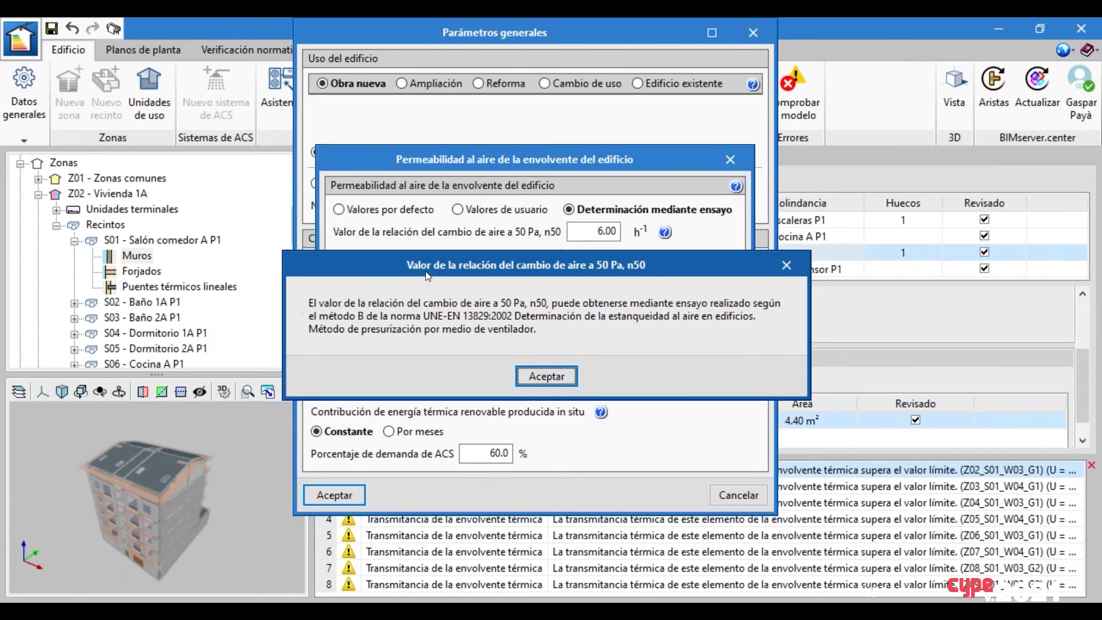
left_click(545, 376)
left_click(588, 232)
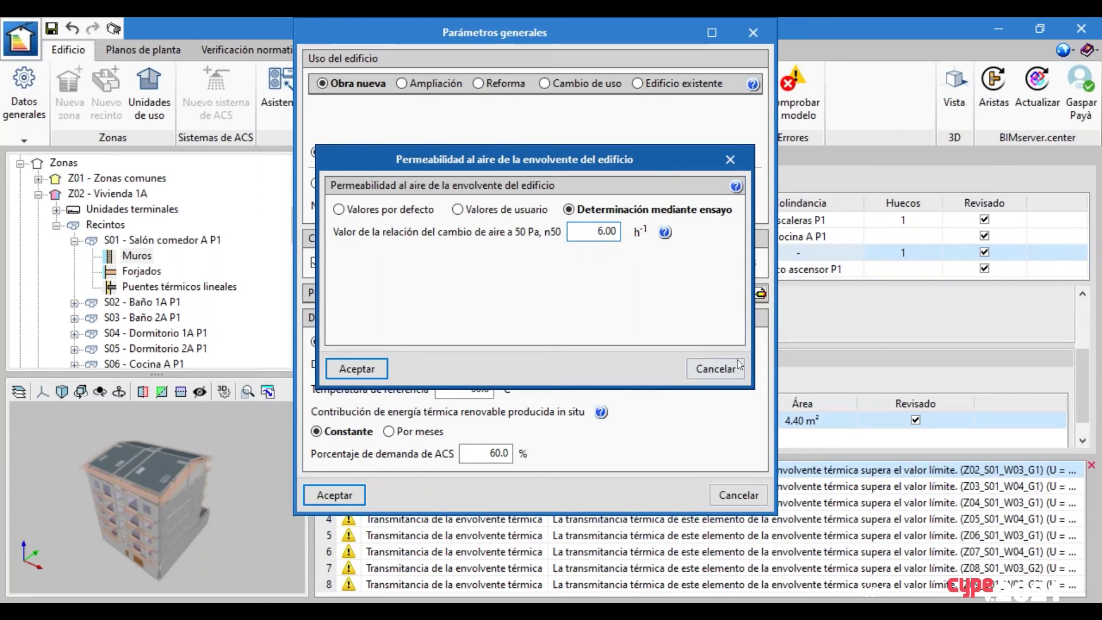
left_click(727, 159)
left_click(755, 33)
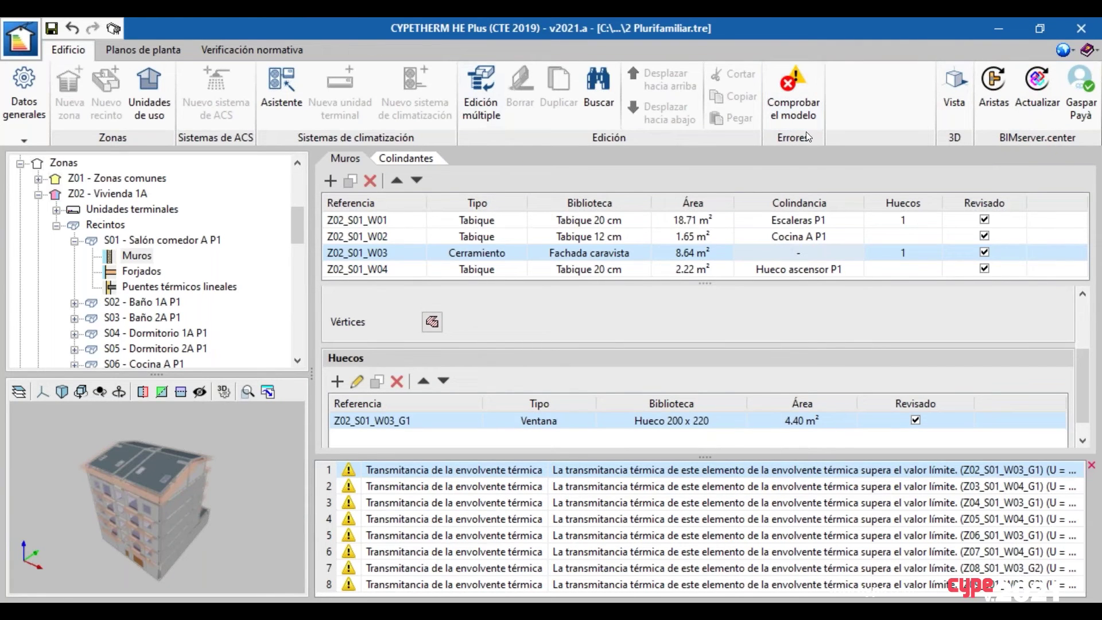
Check the model for errors, and examine the transmittance limits of table 3.1.1.a-HE1 in DccHE 2019 (publicado).pdf in Adobe Acrobat Reader
left_click(793, 95)
mouse_move(386, 570)
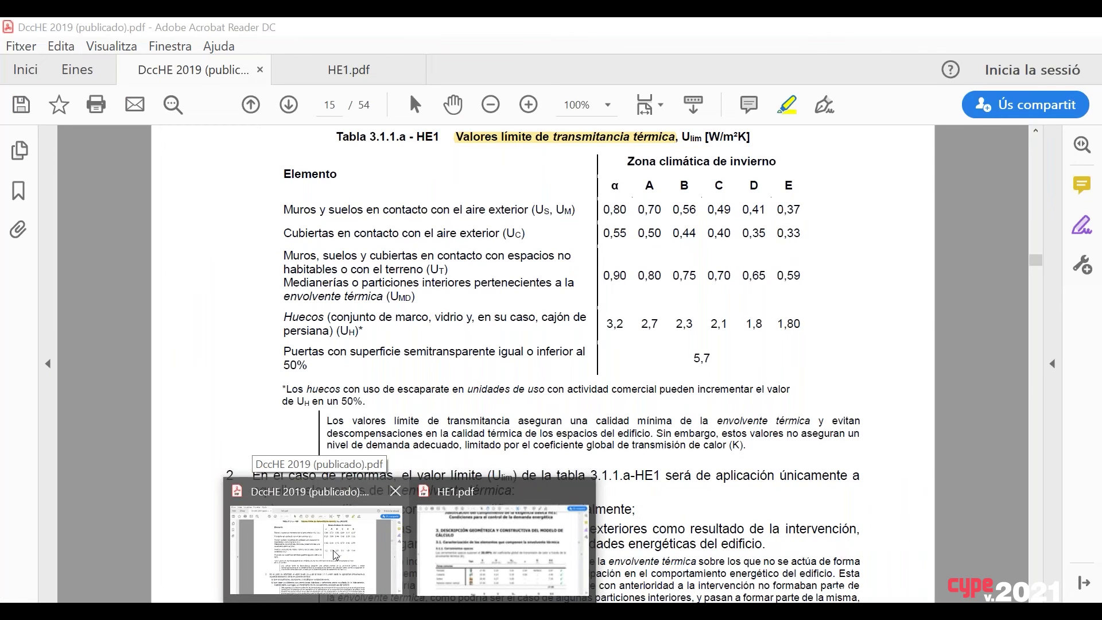
left_click(336, 554)
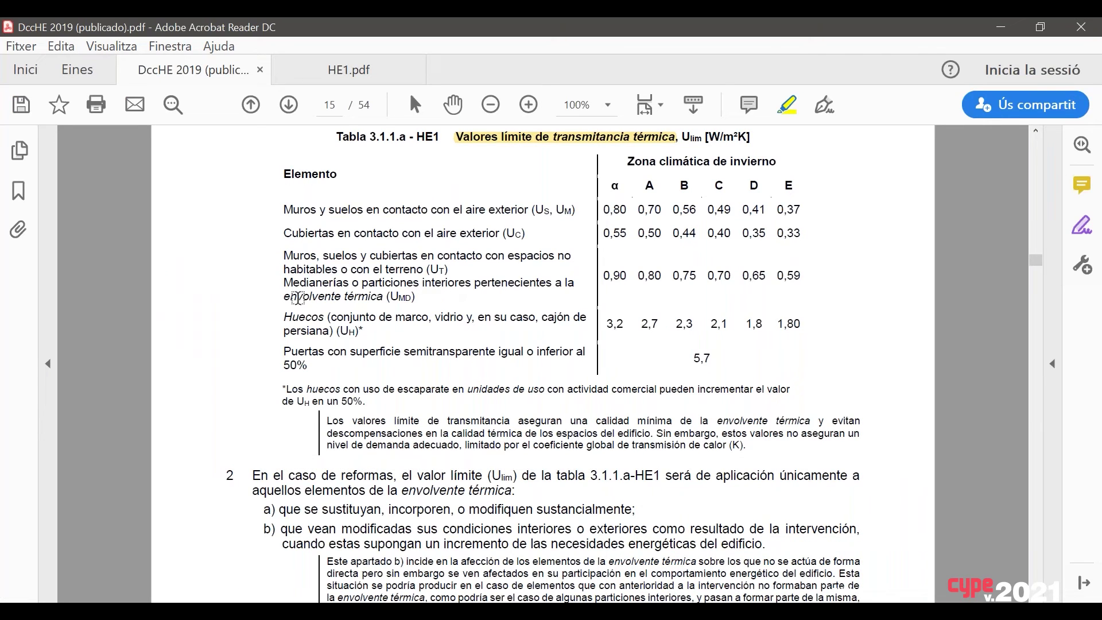
scroll(354, 278, "up", 3)
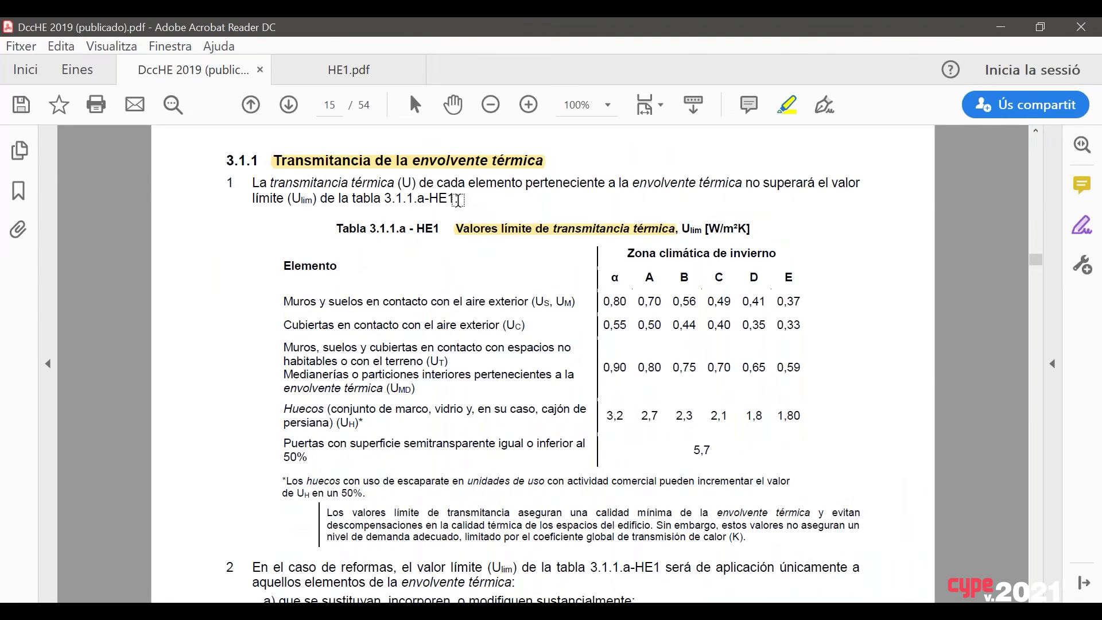
Highlight the Huecos row text of table 3.1.1.a-HE1 covering frame, glass and, where applicable, roller shutter box
left_click_drag(282, 408, 563, 414)
left_click_drag(563, 414, 569, 414)
left_click(498, 415)
left_click(476, 414)
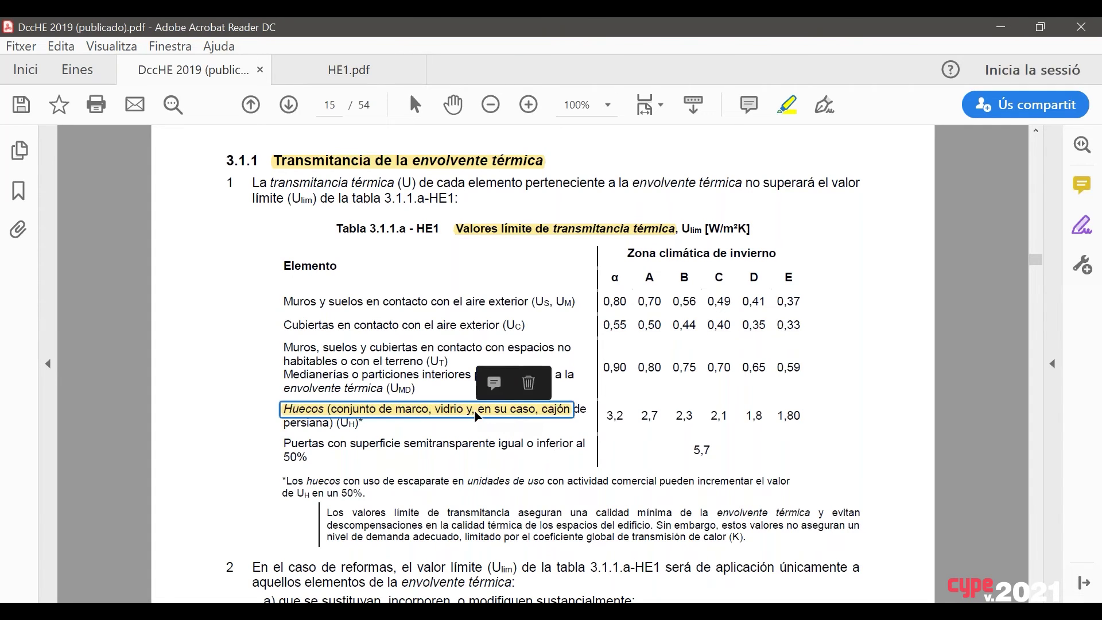
left_click_drag(560, 421, 586, 415)
left_click(581, 424)
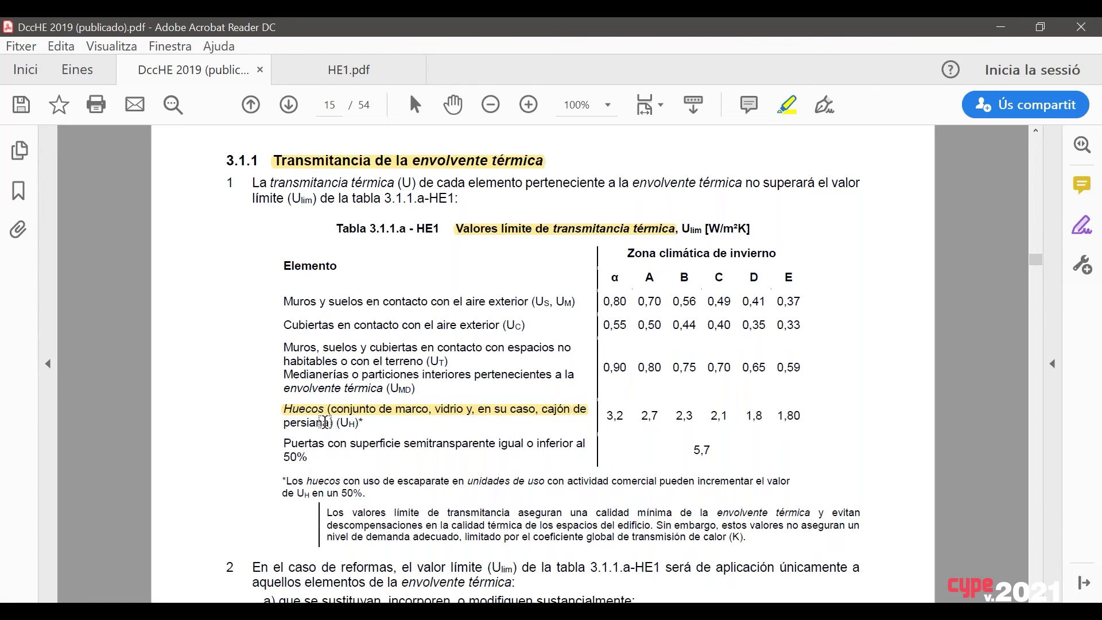
left_click_drag(331, 424, 283, 417)
Switch to CYPETHERM HE Plus, locate opening Z02_S01_W03_G1 from its thermal transmittance warning, and open its properties
key("alt+Tab")
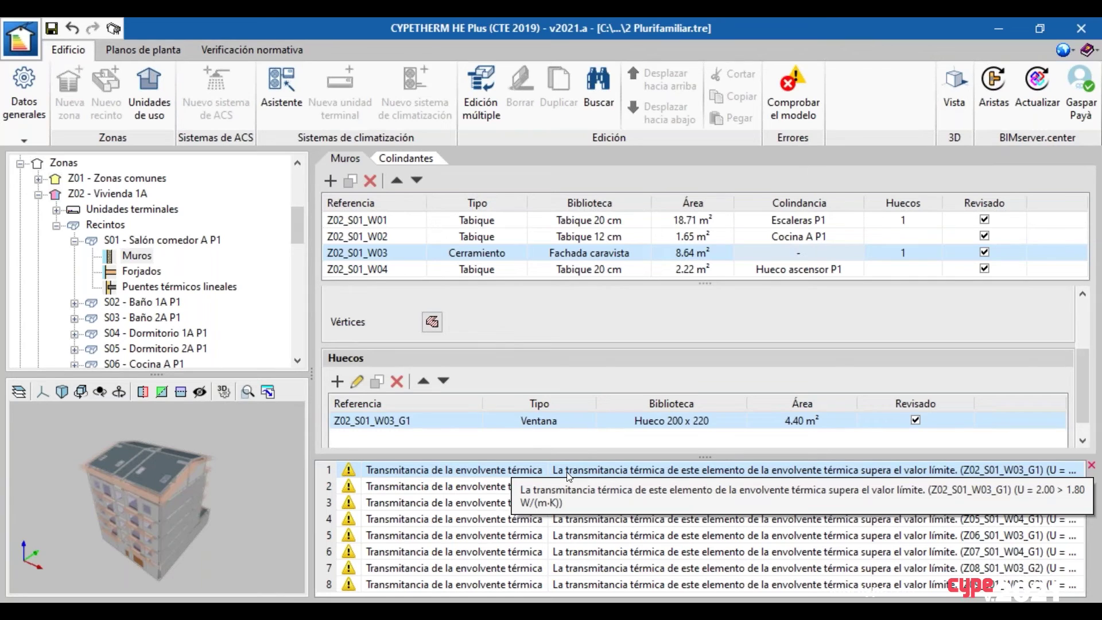
scroll(198, 262, "up", 4)
scroll(198, 262, "up", 1)
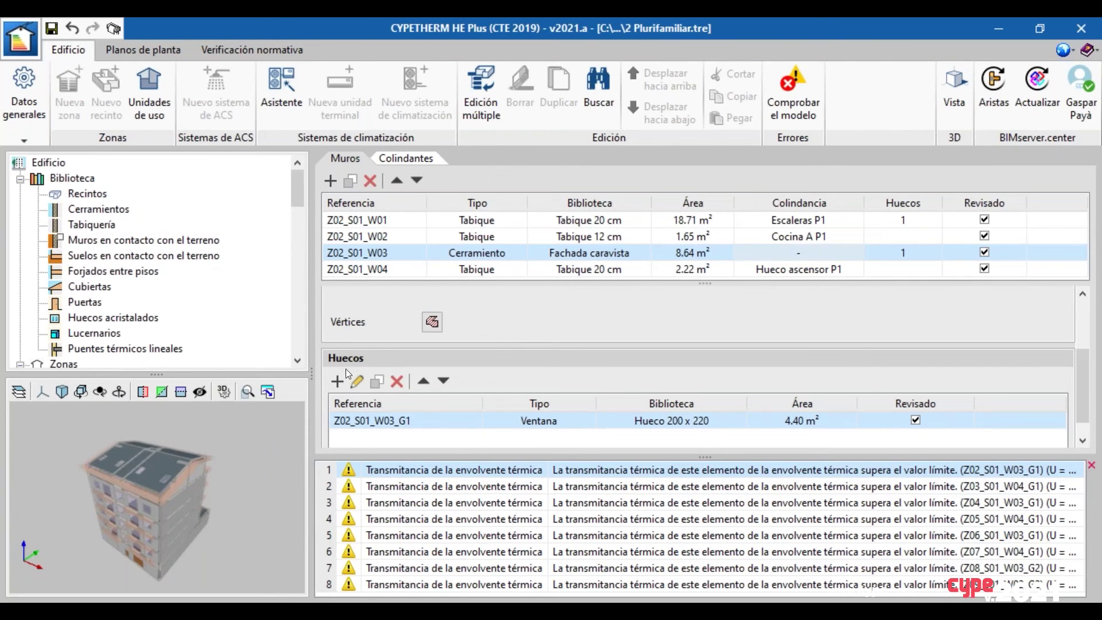
double_click(486, 469)
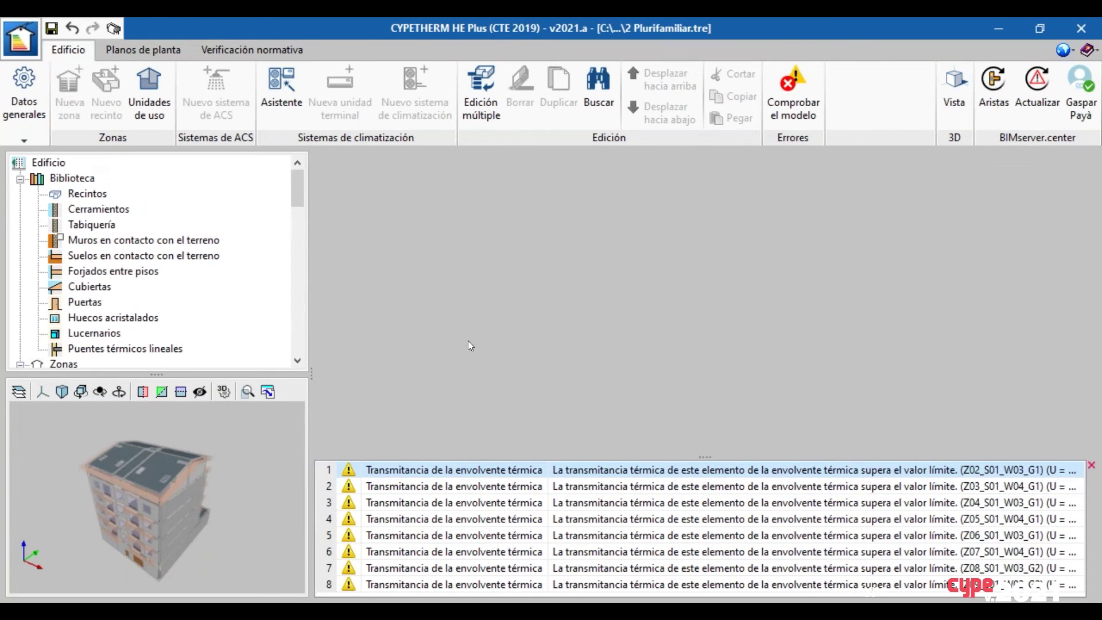
scroll(484, 337, "down", 1)
scroll(483, 343, "down", 1)
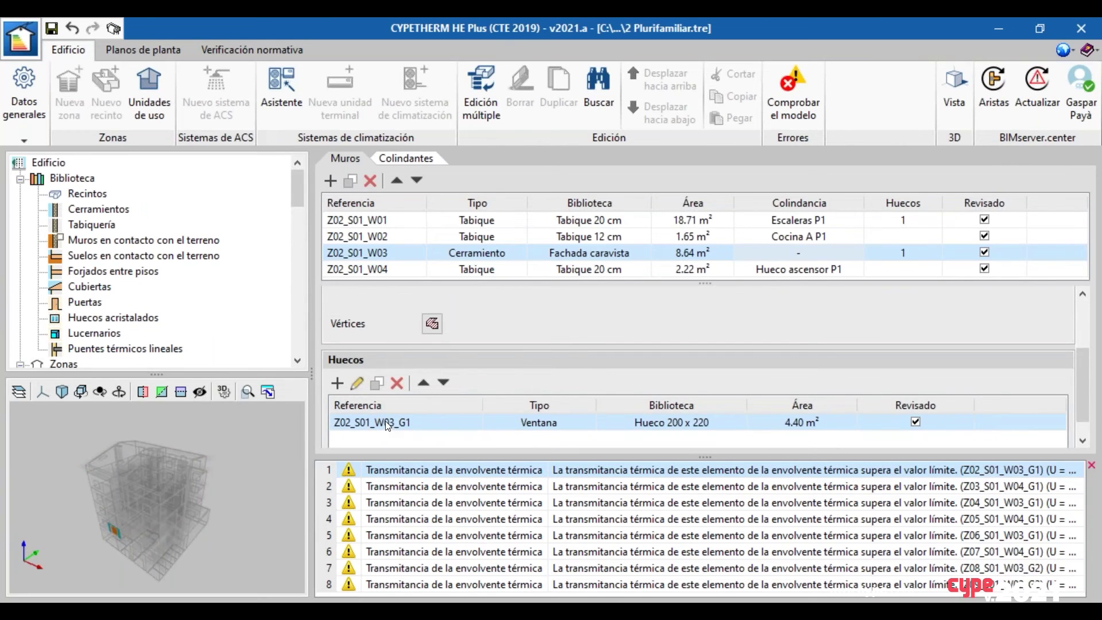
left_click(354, 384)
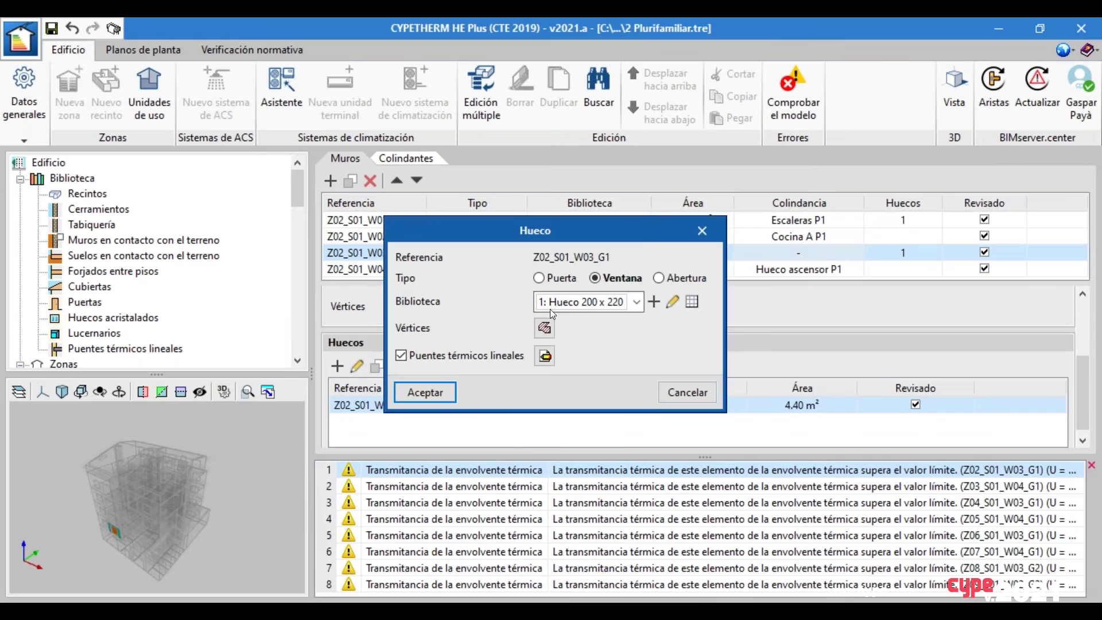
Examine the planar thermal bridges of glazed opening Hueco 200 x 220, including the layer definition of its roller shutter box
left_click(673, 302)
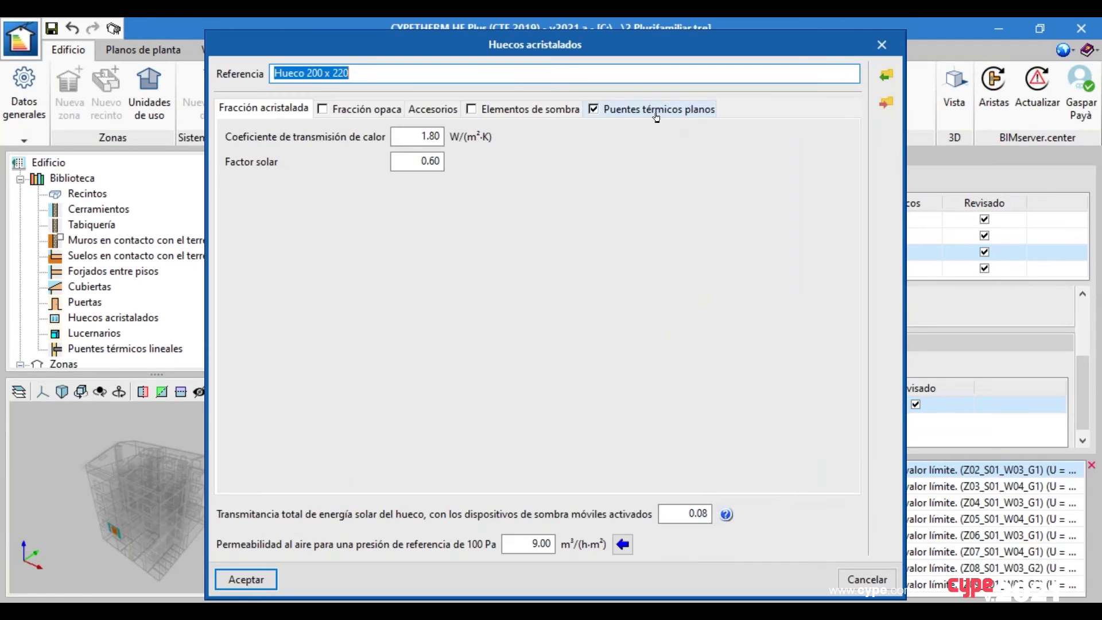
left_click(656, 115)
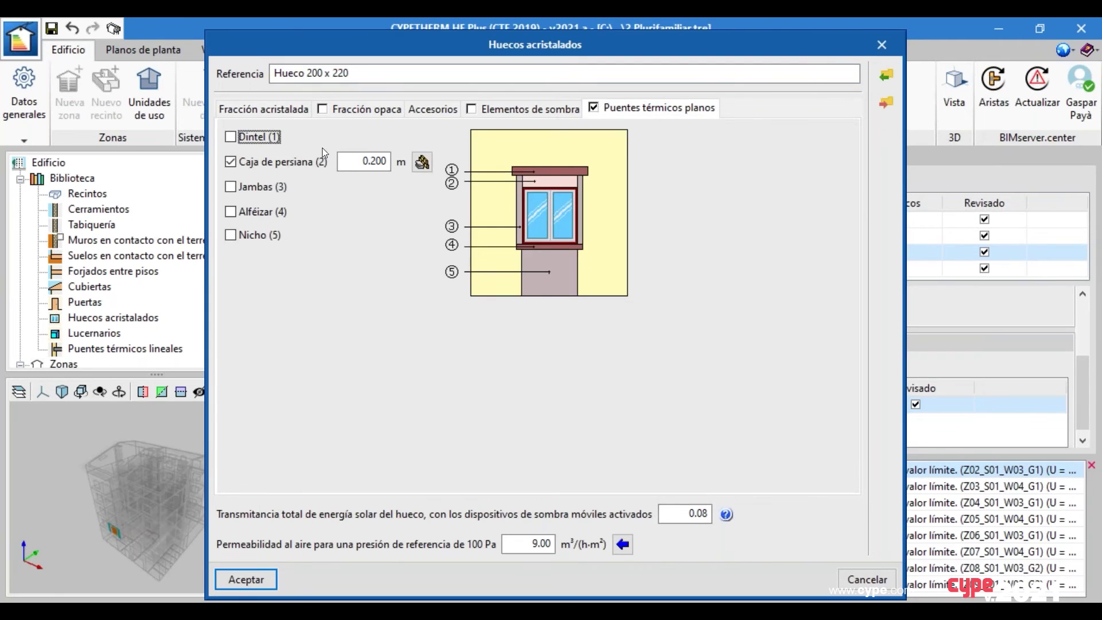
left_click(423, 169)
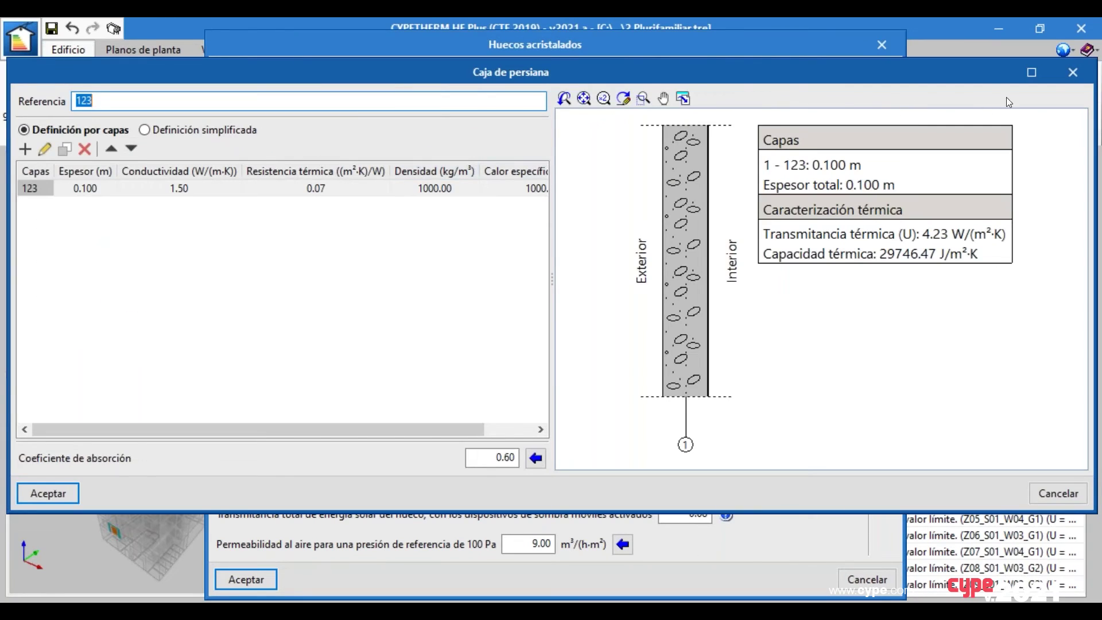
left_click(1071, 72)
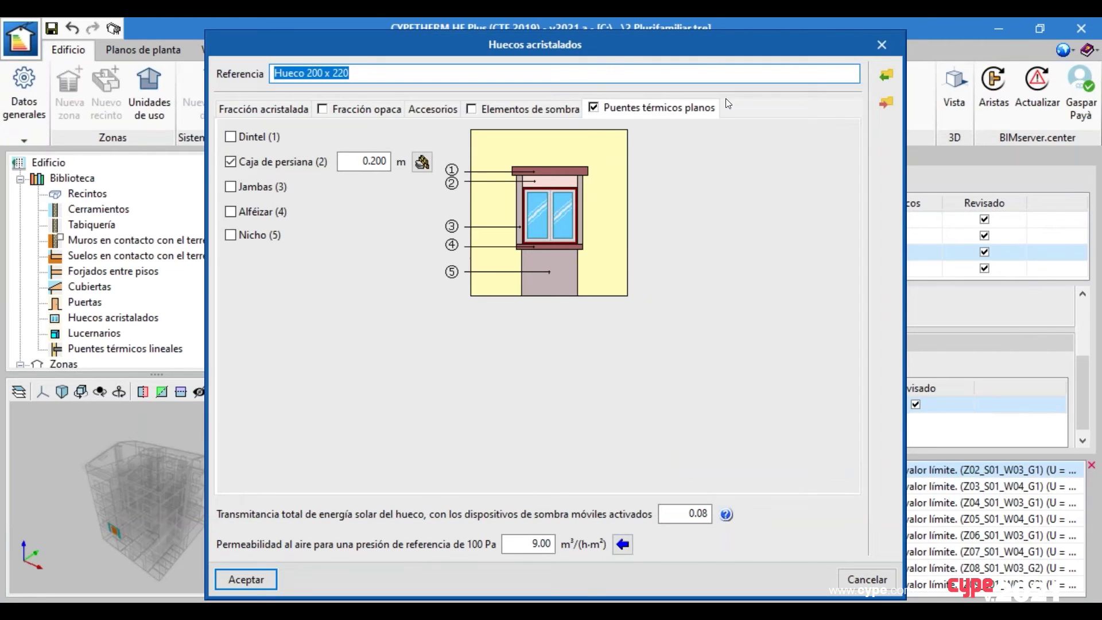
left_click_drag(710, 47, 689, 35)
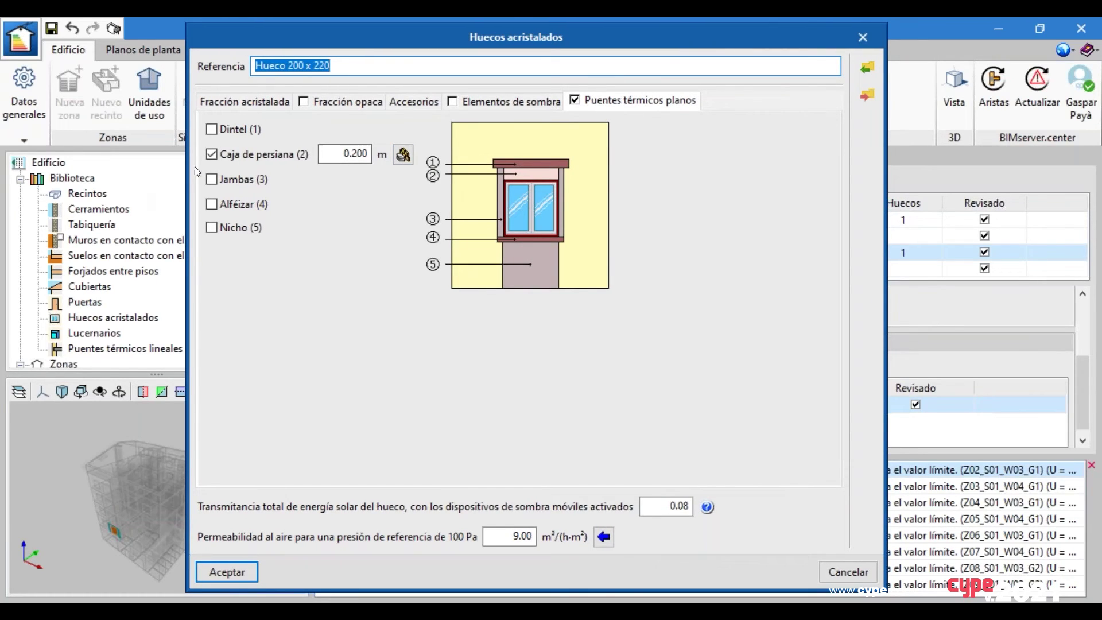
Remove the roller shutter box and disable planar thermal bridges for Hueco 200 x 220, accept the opening, and recheck the model for errors
left_click(212, 154)
left_click(568, 104)
left_click(570, 102)
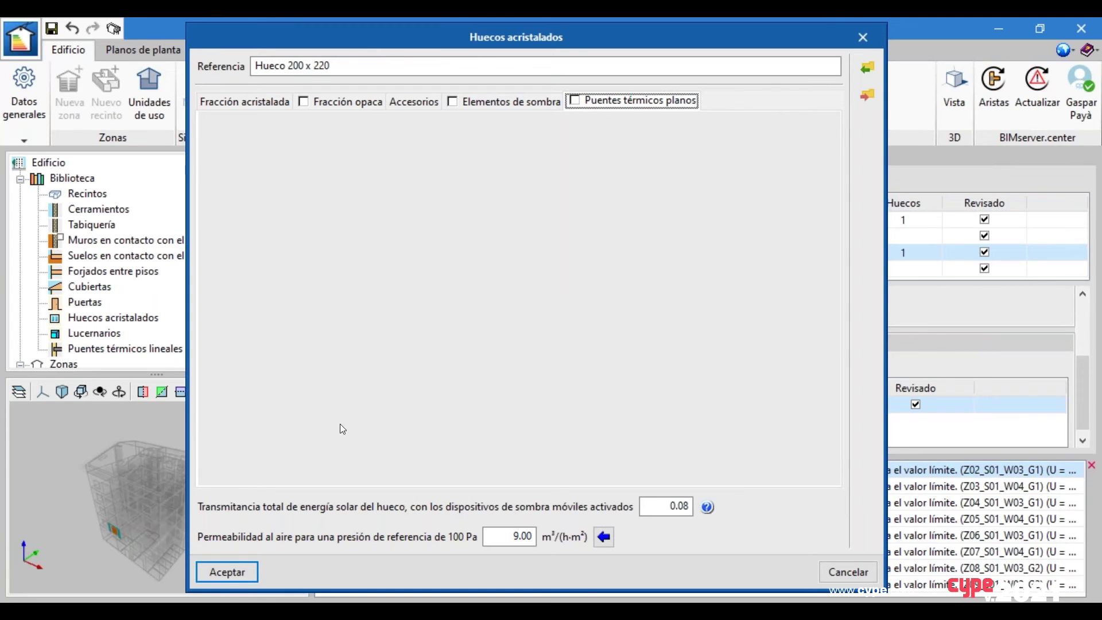
left_click(229, 572)
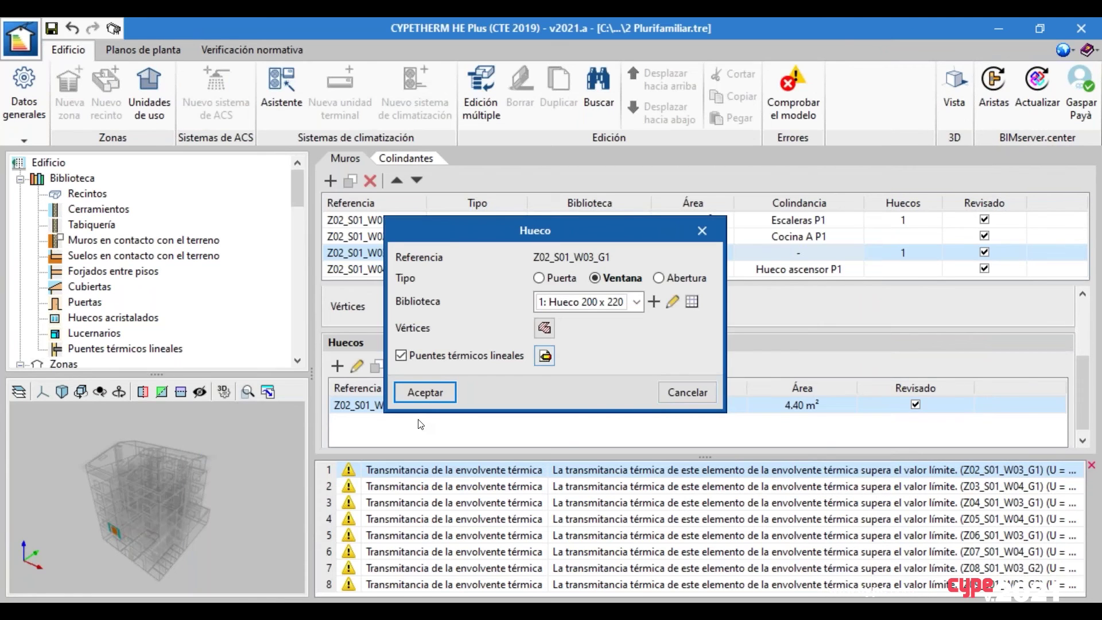
left_click(423, 390)
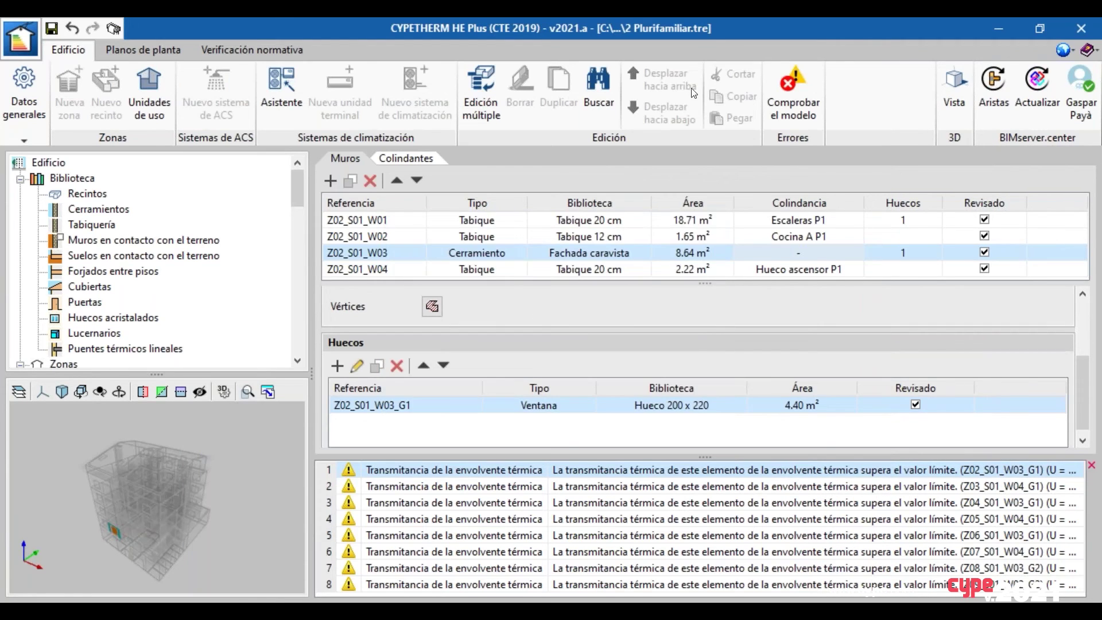
left_click(786, 105)
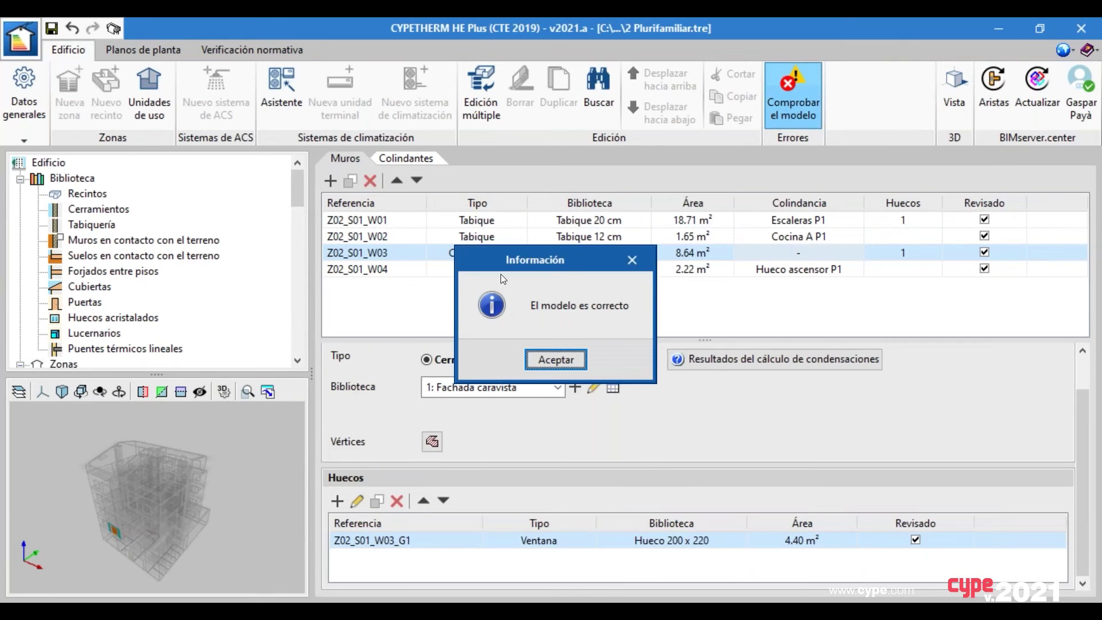
left_click(544, 361)
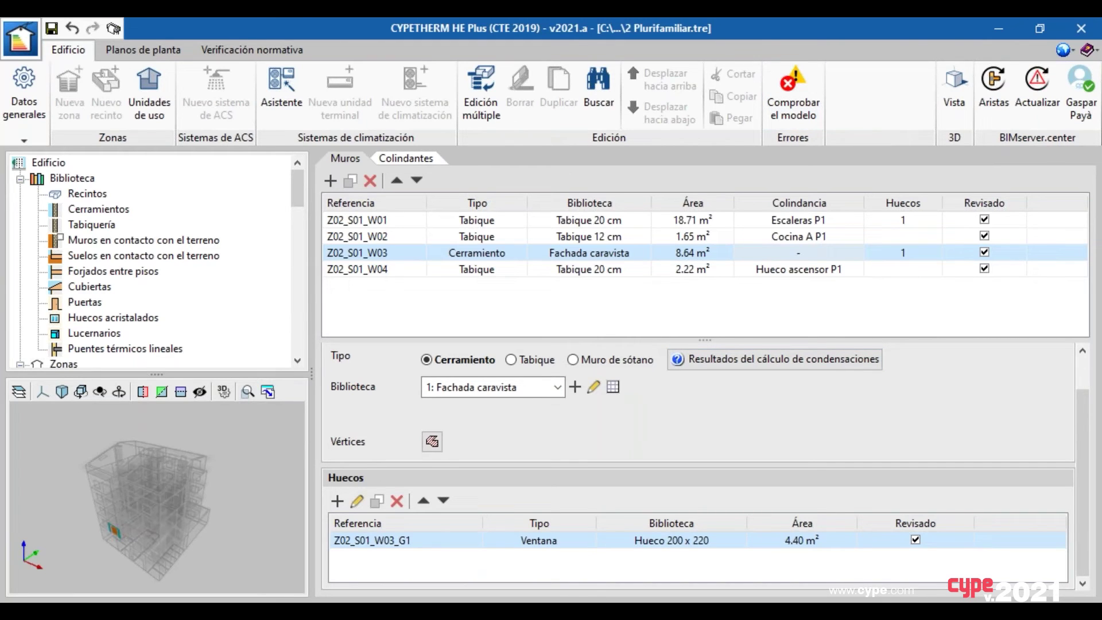
Check the Huecos row of table 3.1.1.a-HE1 in DccHE 2019 (publicado).pdf in Adobe Acrobat Reader, and return to regulatory verification in CYPETHERM HE Plus
left_click(410, 611)
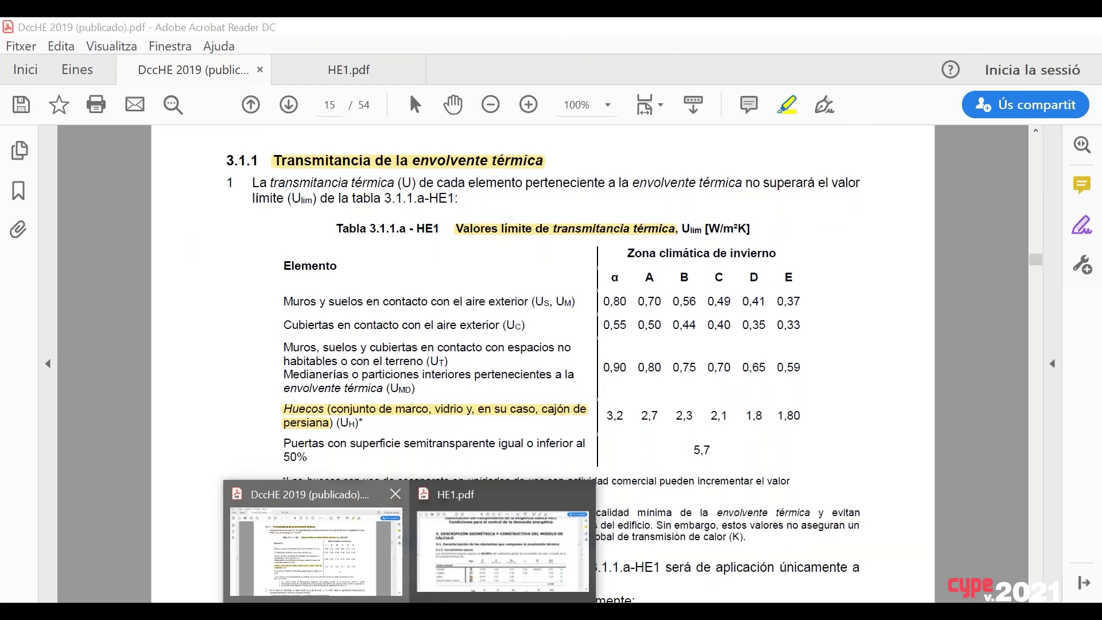
left_click(316, 551)
left_click(314, 413)
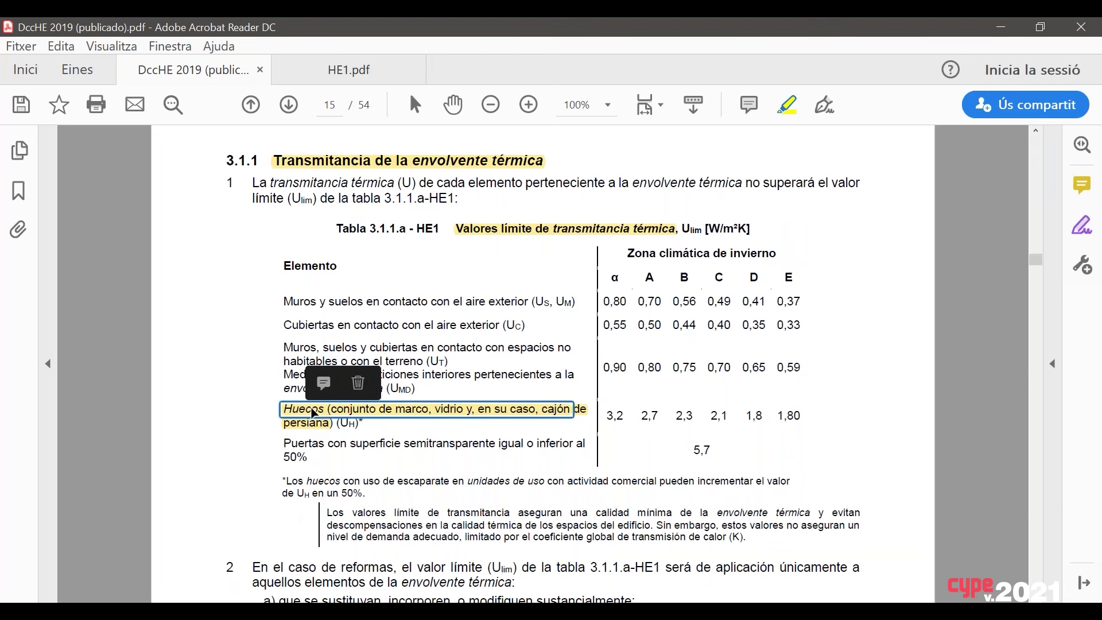
mouse_move(453, 611)
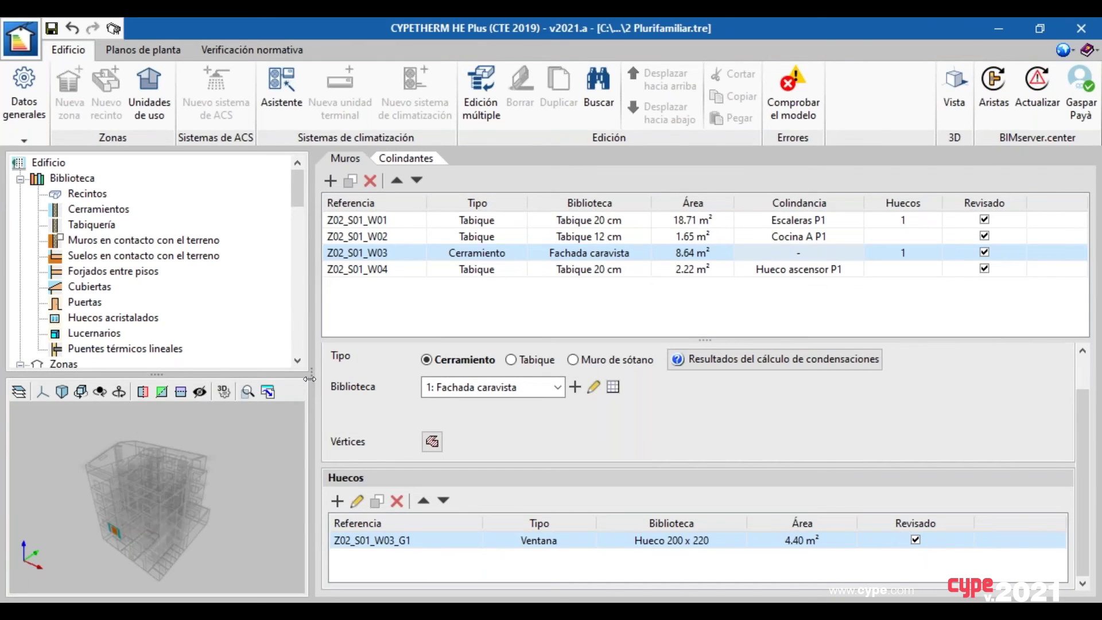
left_click(289, 50)
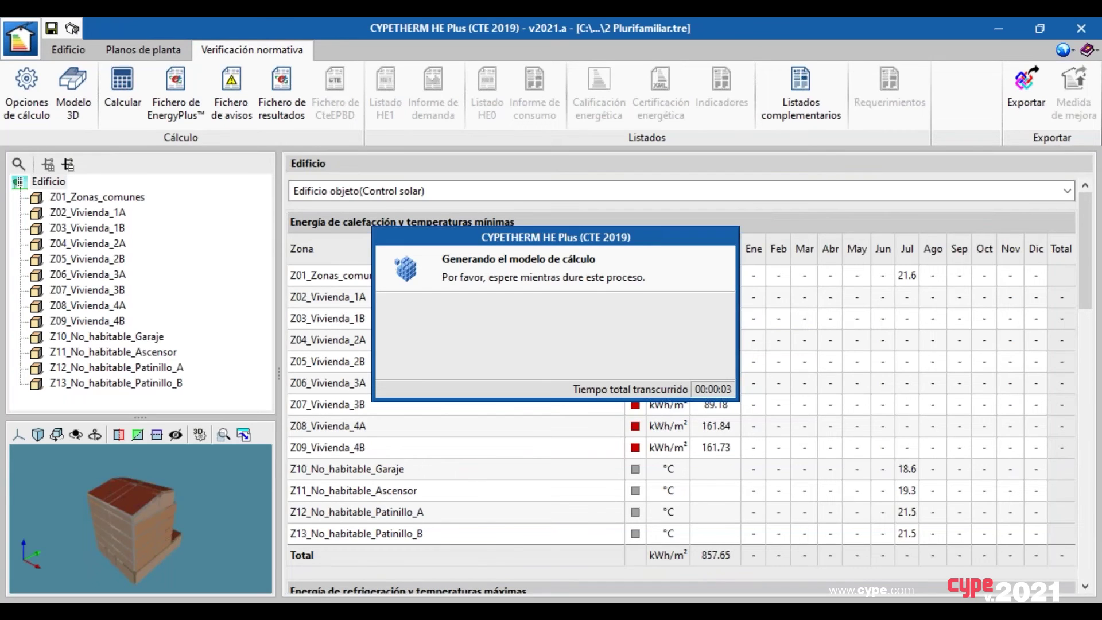
Switch to Google Chrome and examine the description and preview images on the Open BIM Construction Systems page of the BIMserver.center store
mouse_move(324, 600)
mouse_move(246, 548)
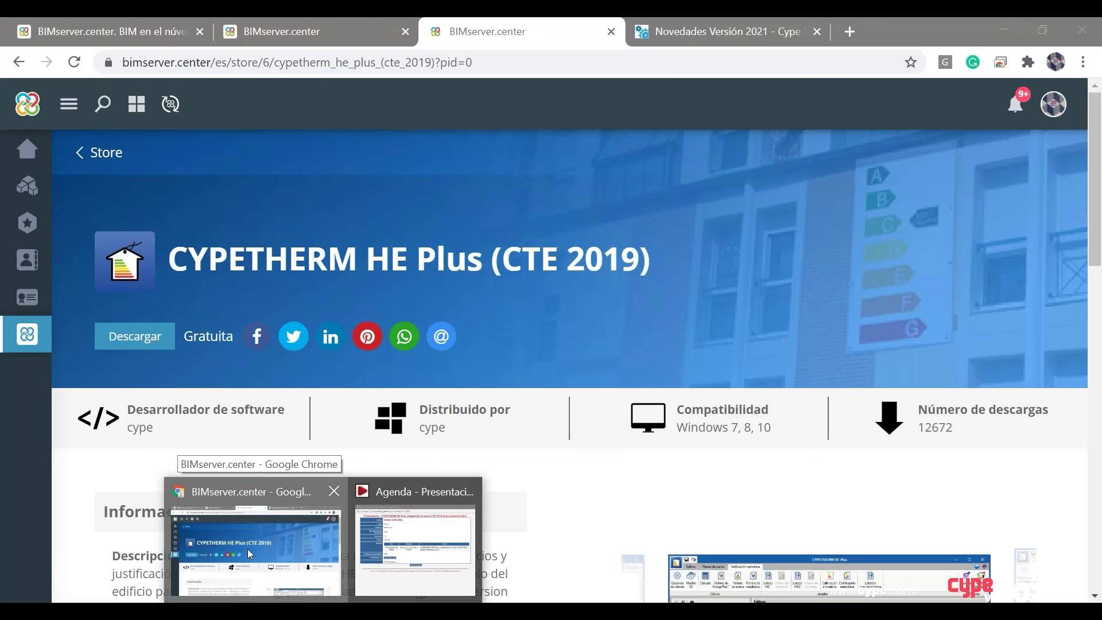
left_click(242, 518)
left_click(281, 36)
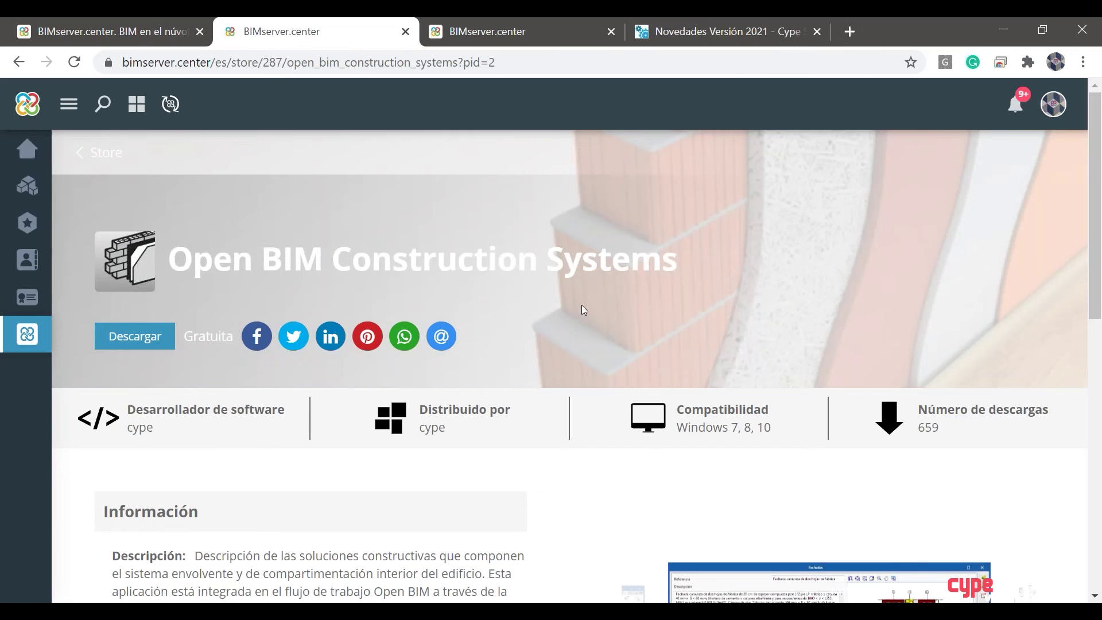
scroll(583, 310, "down", 3)
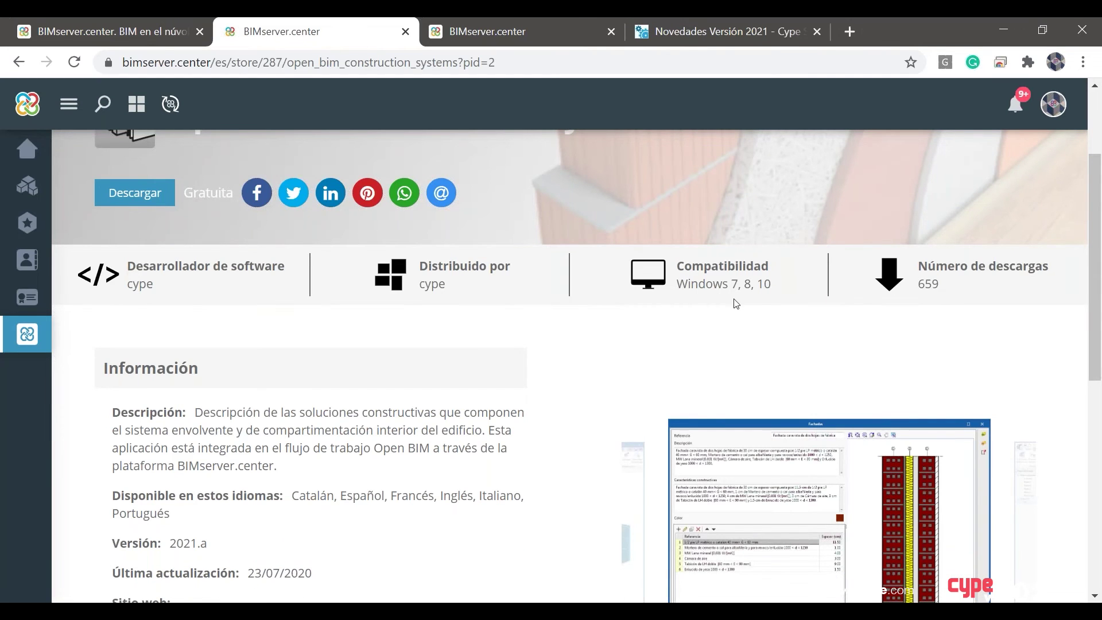
scroll(780, 382, "down", 3)
scroll(777, 378, "down", 3)
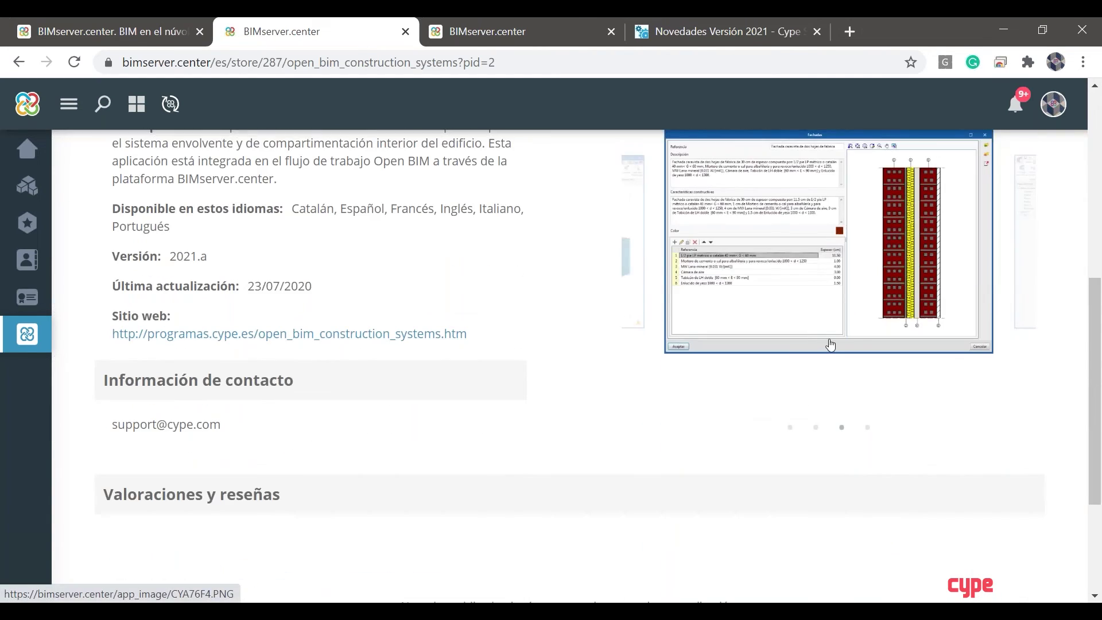
scroll(750, 468, "up", 3)
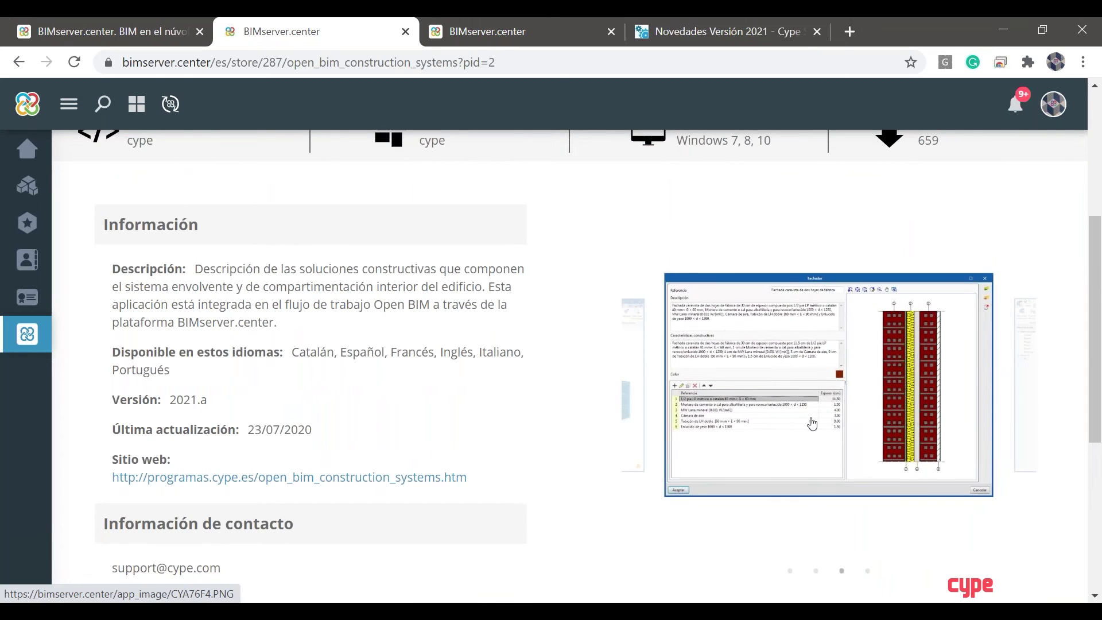
Enlarge the Fachadas screenshot to examine the façade's layer composition, close it, and review the rest of the store page
left_click(812, 422)
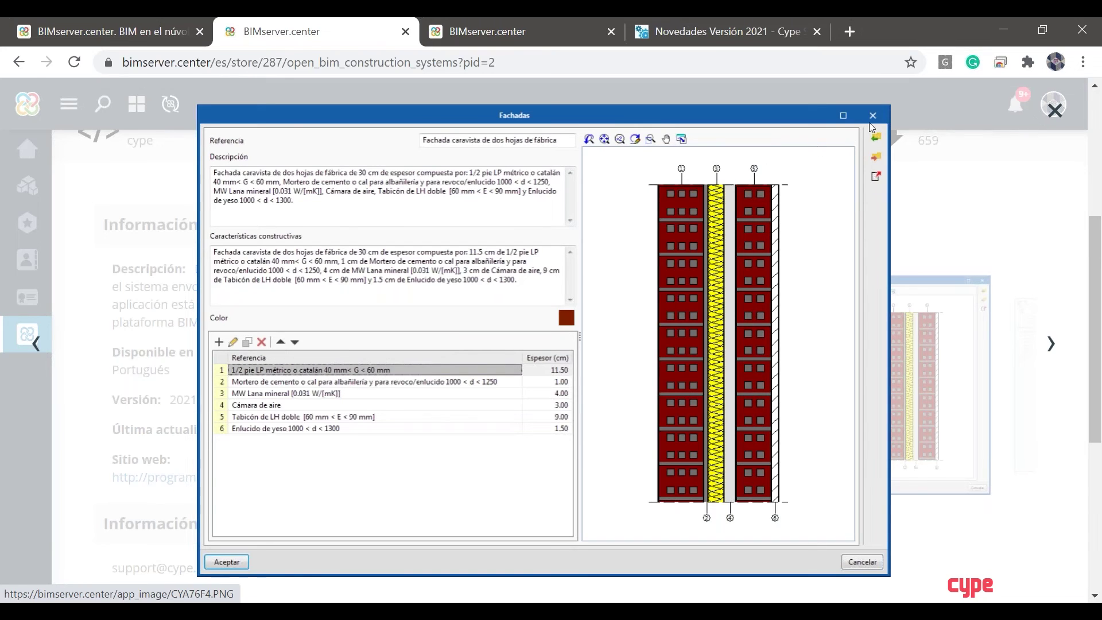
left_click(989, 152)
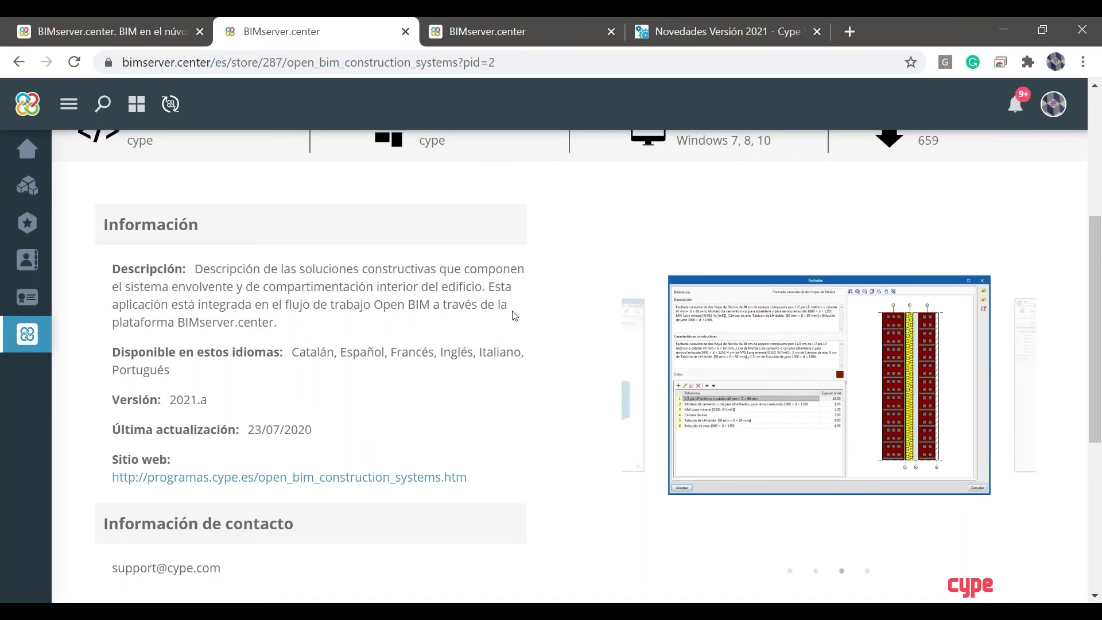
scroll(499, 401, "up", 5)
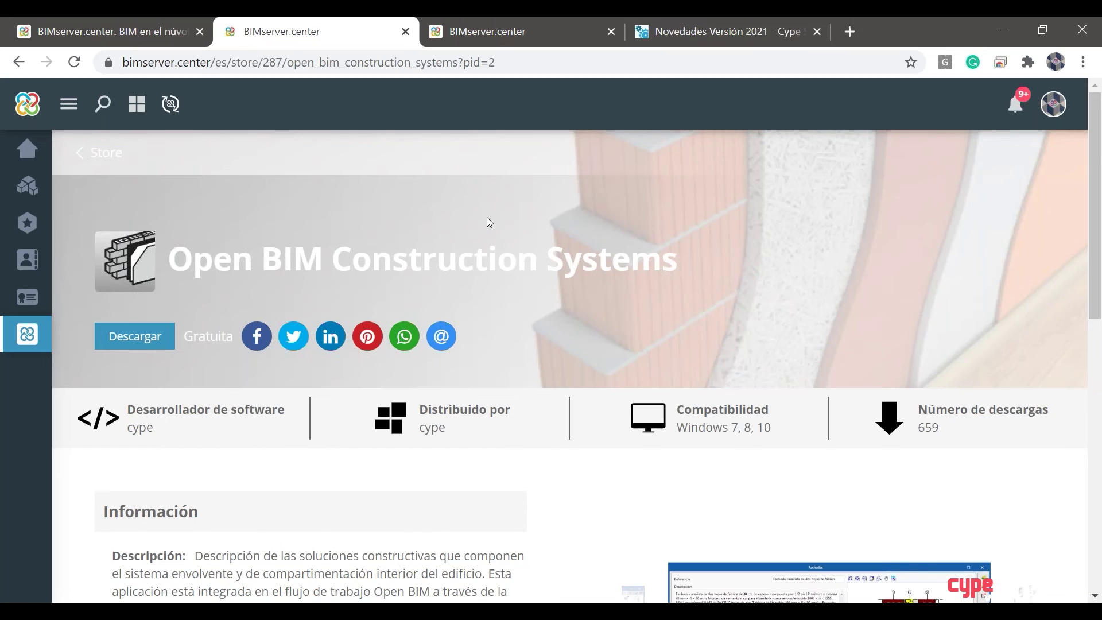
scroll(487, 221, "down", 3)
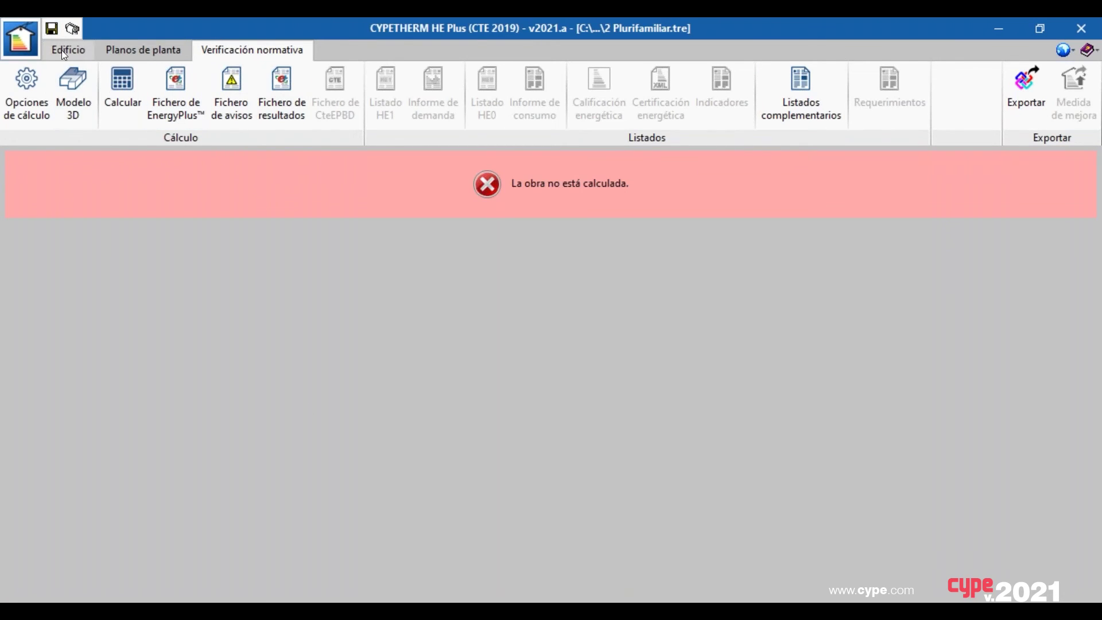
In CYPETHERM HE Plus, review the calculation options and leave them without calculating
left_click(113, 87)
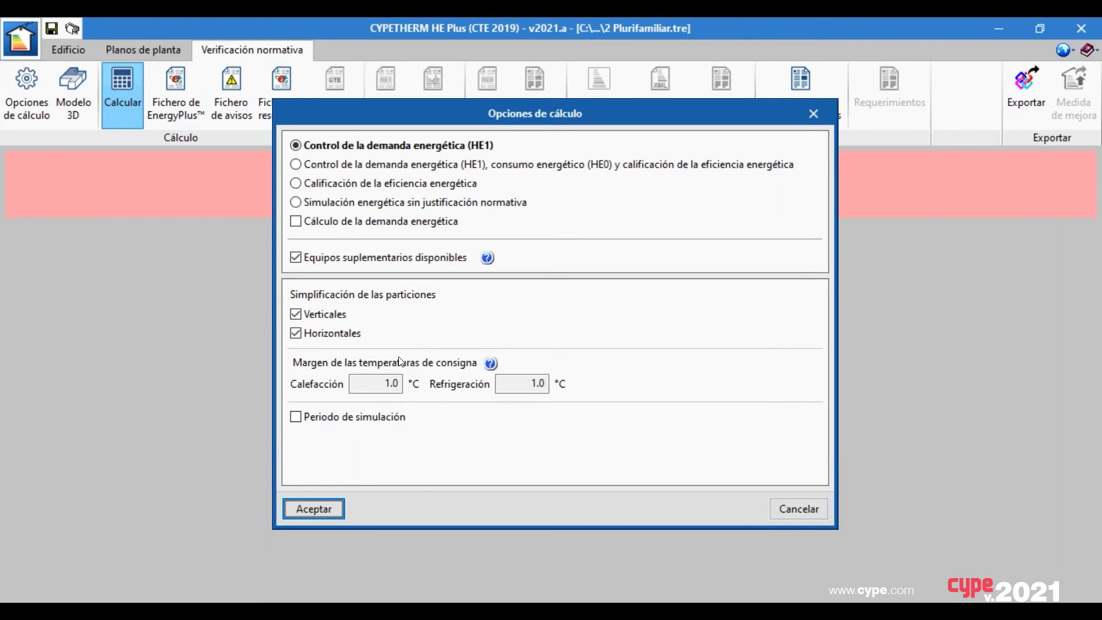
left_click(802, 509)
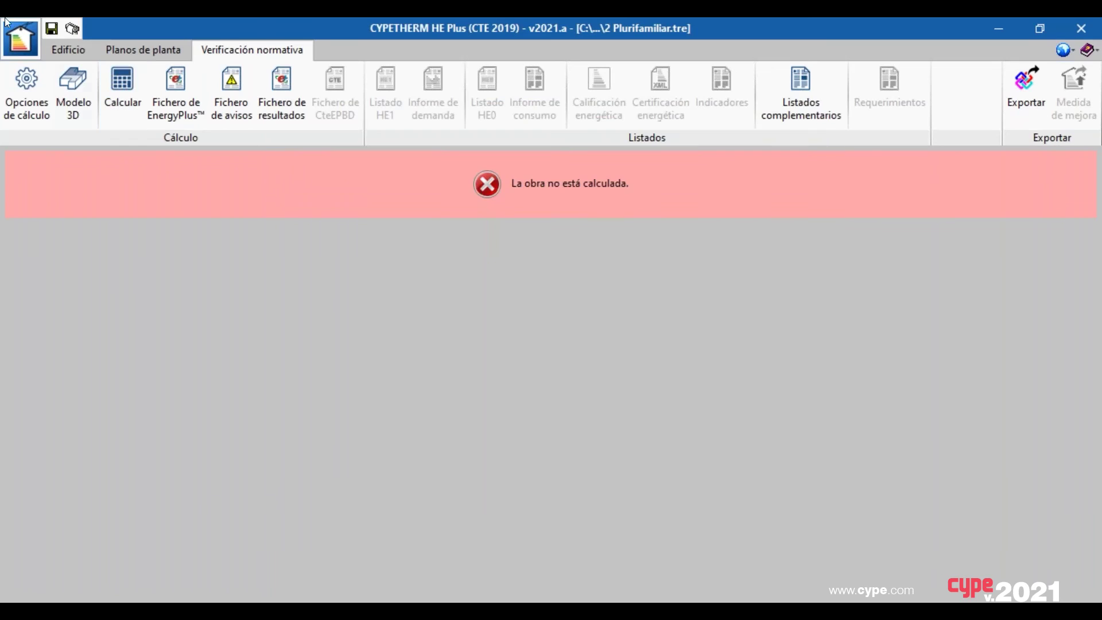
Open glazed opening Hueco 200 x 220 from the building library and examine its private residential accessories, including the application period and correction coefficients
left_click(60, 51)
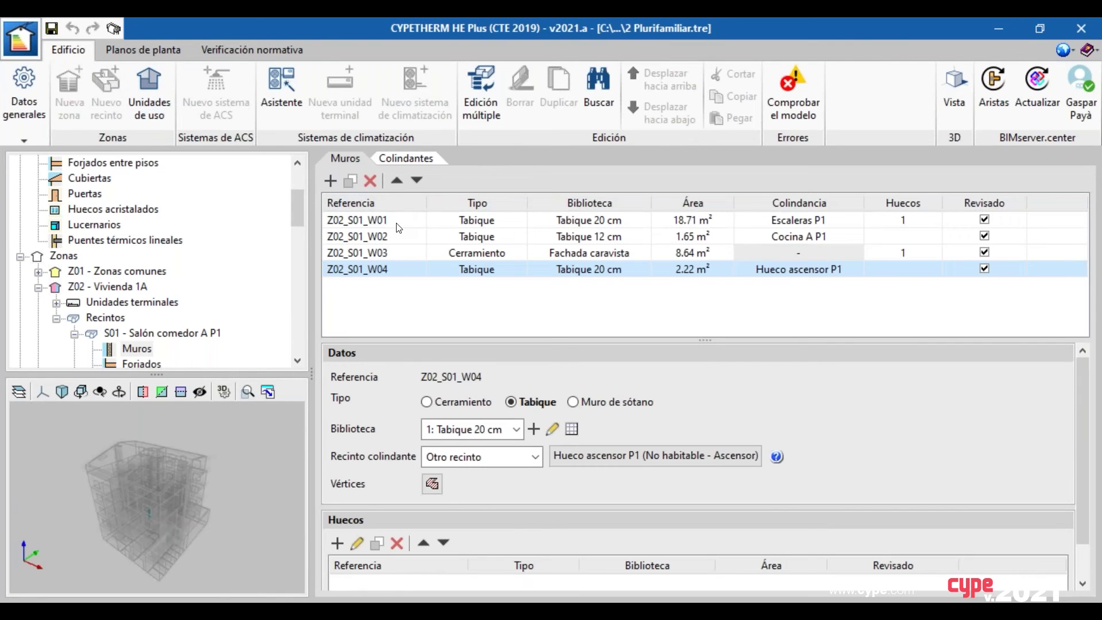
scroll(217, 227, "up", 3)
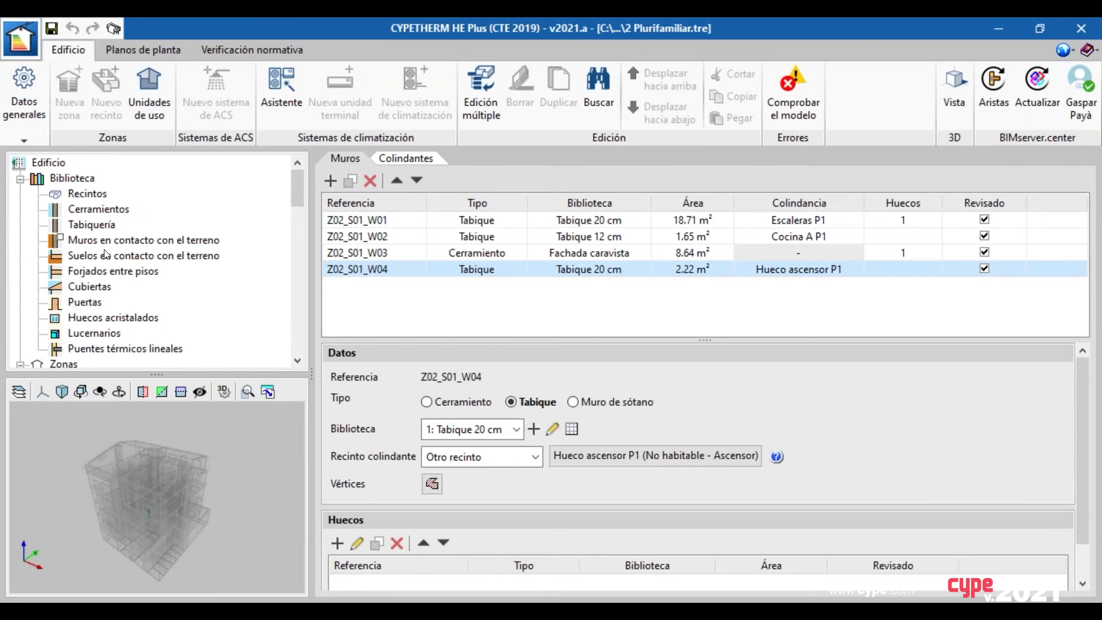
left_click(95, 318)
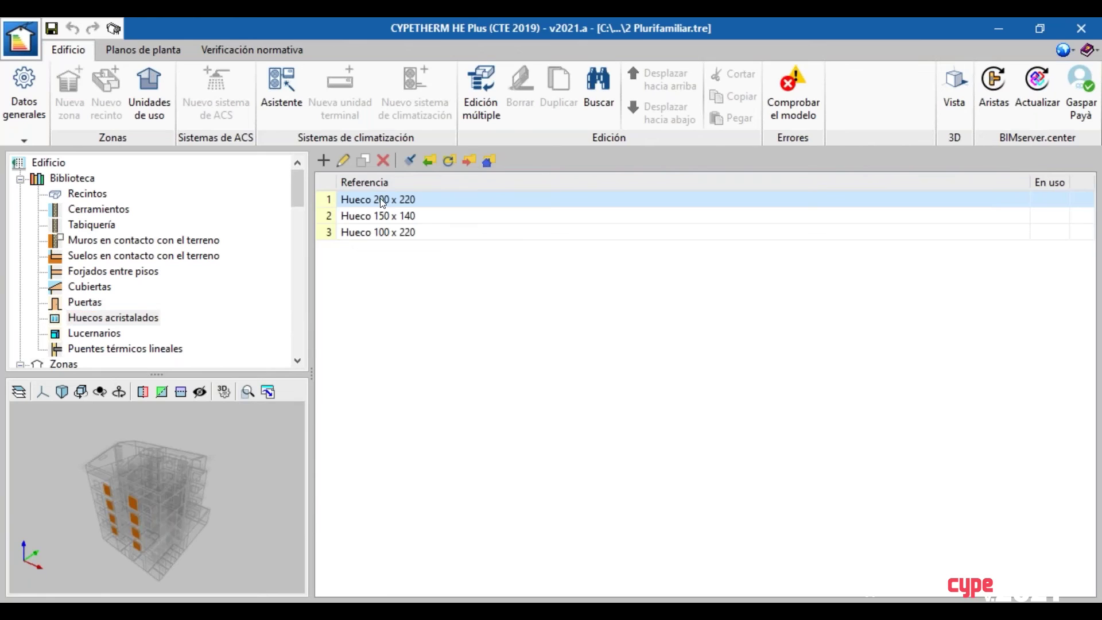
double_click(379, 199)
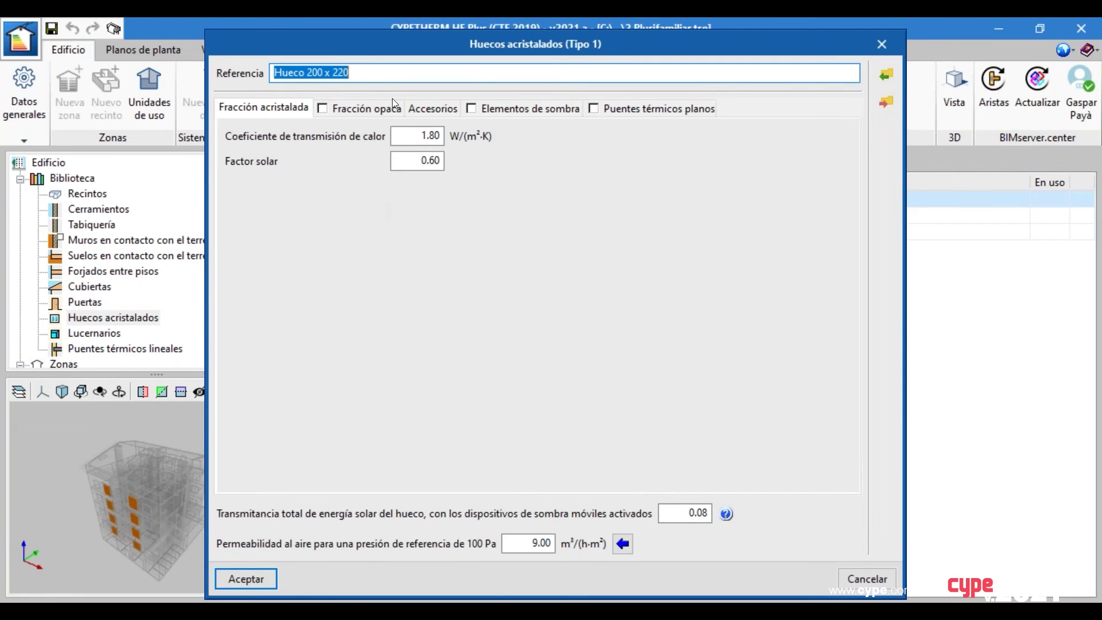
left_click(428, 109)
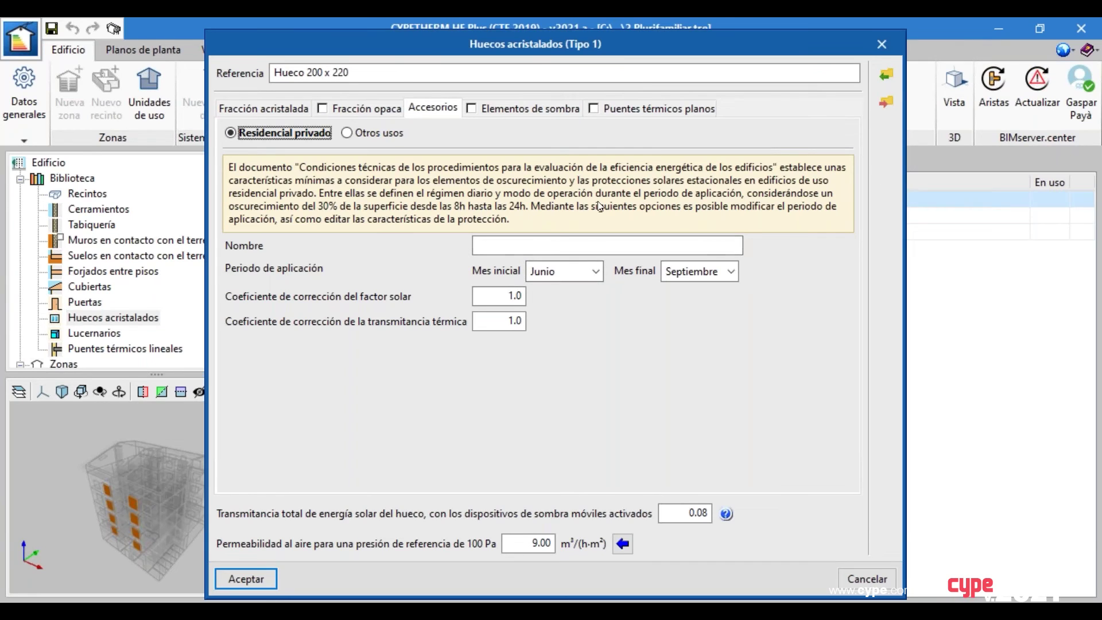
left_click(570, 270)
left_click(571, 272)
mouse_move(502, 296)
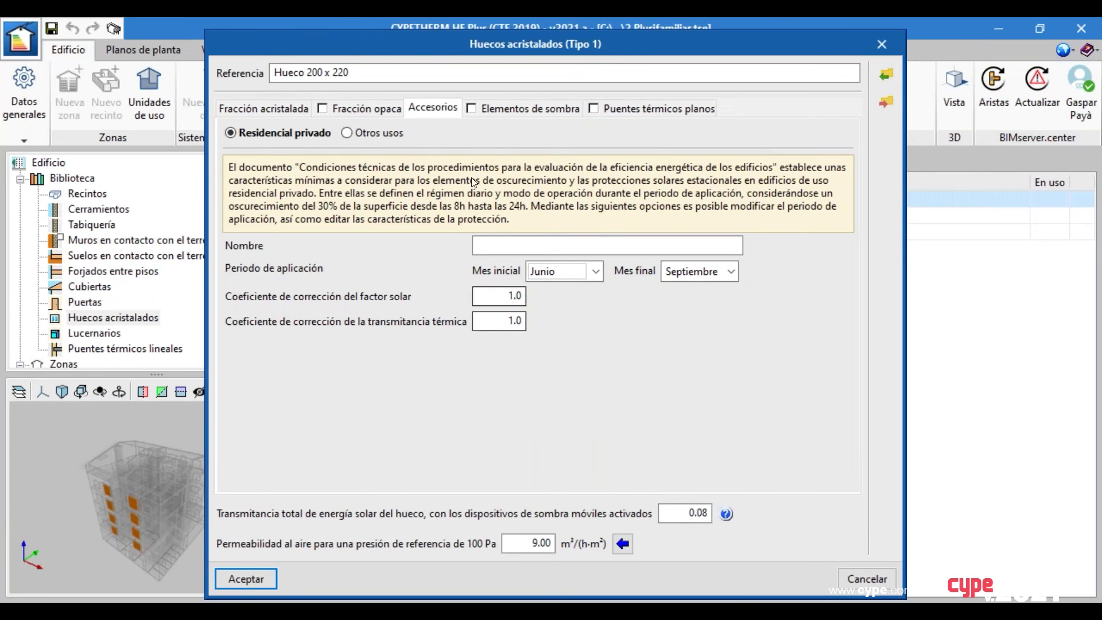
Examine the opening's solar protection accessories for Otros usos, including the shading control types, restore Residencial privado, and close the properties
left_click(349, 129)
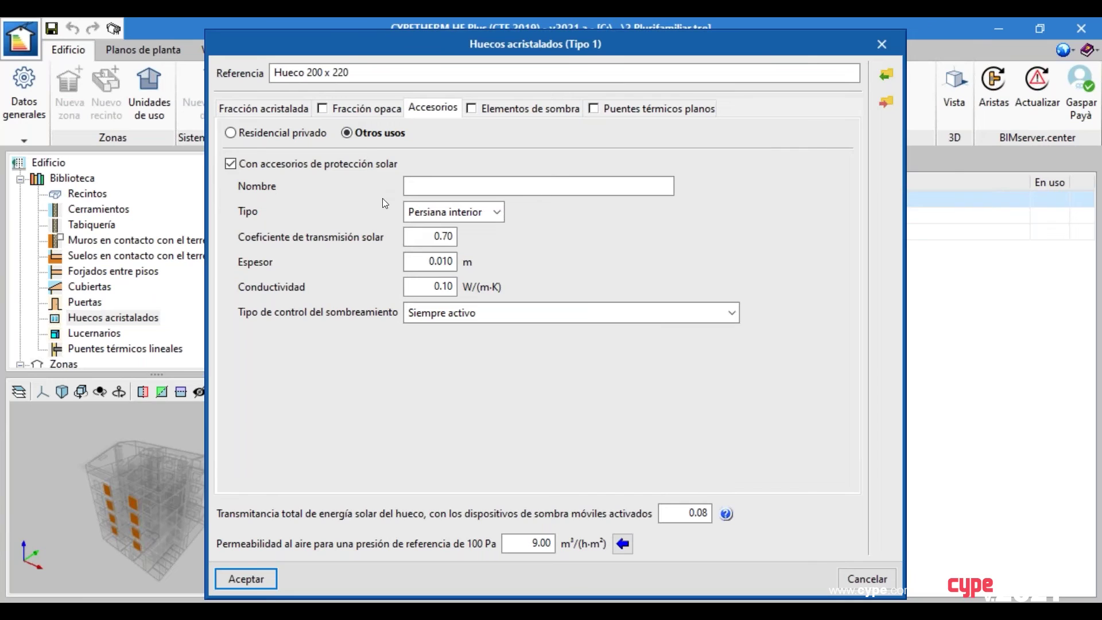
left_click(446, 315)
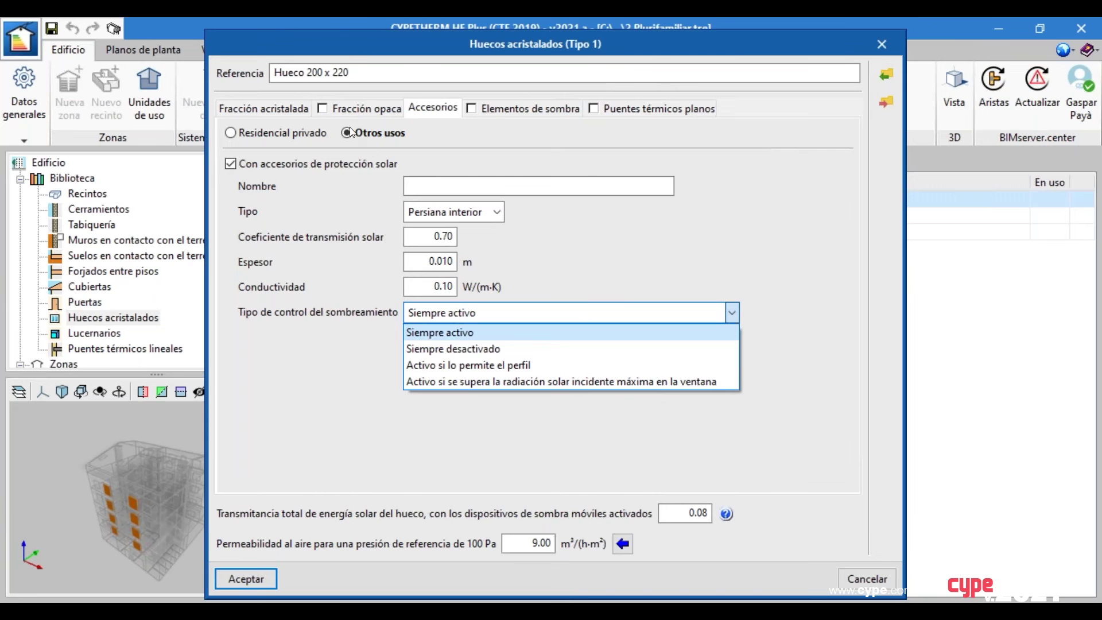
left_click(294, 131)
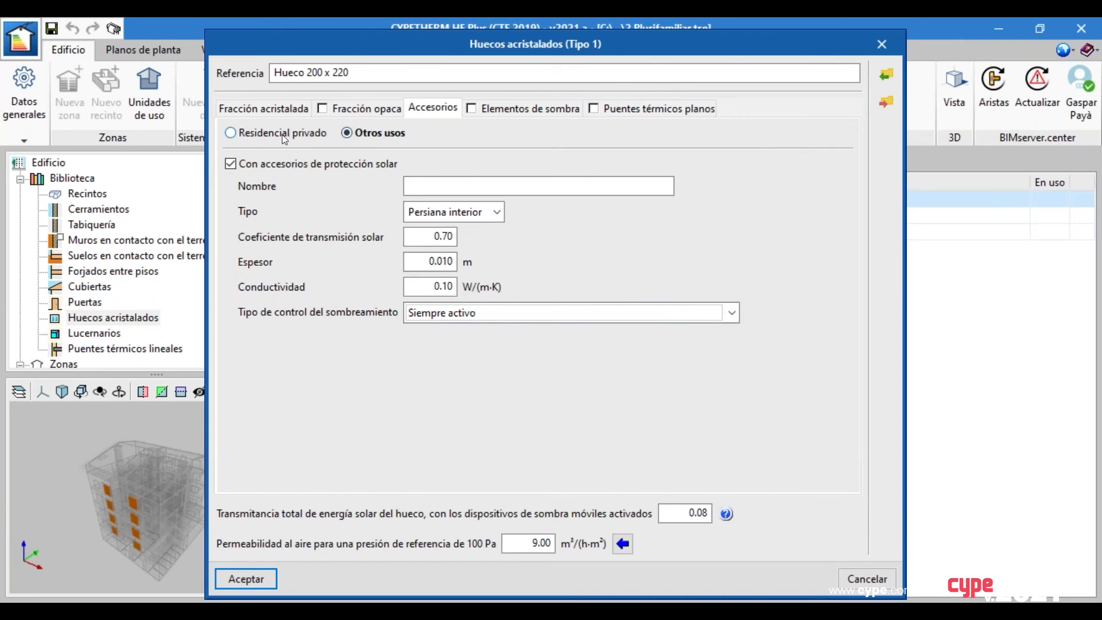
left_click(294, 132)
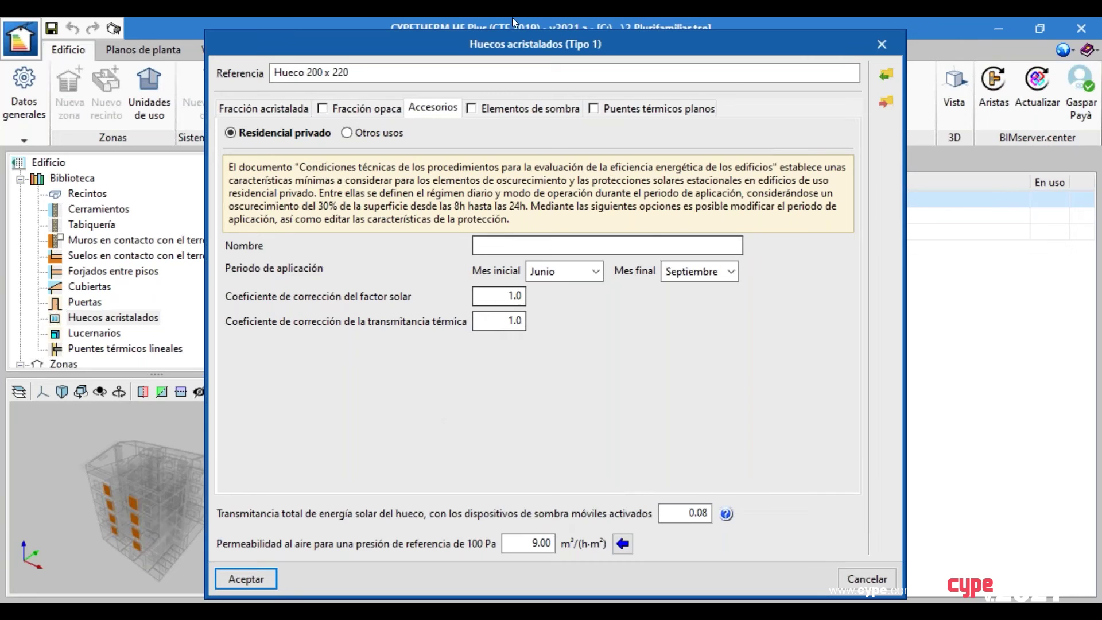
left_click_drag(463, 40, 471, 53)
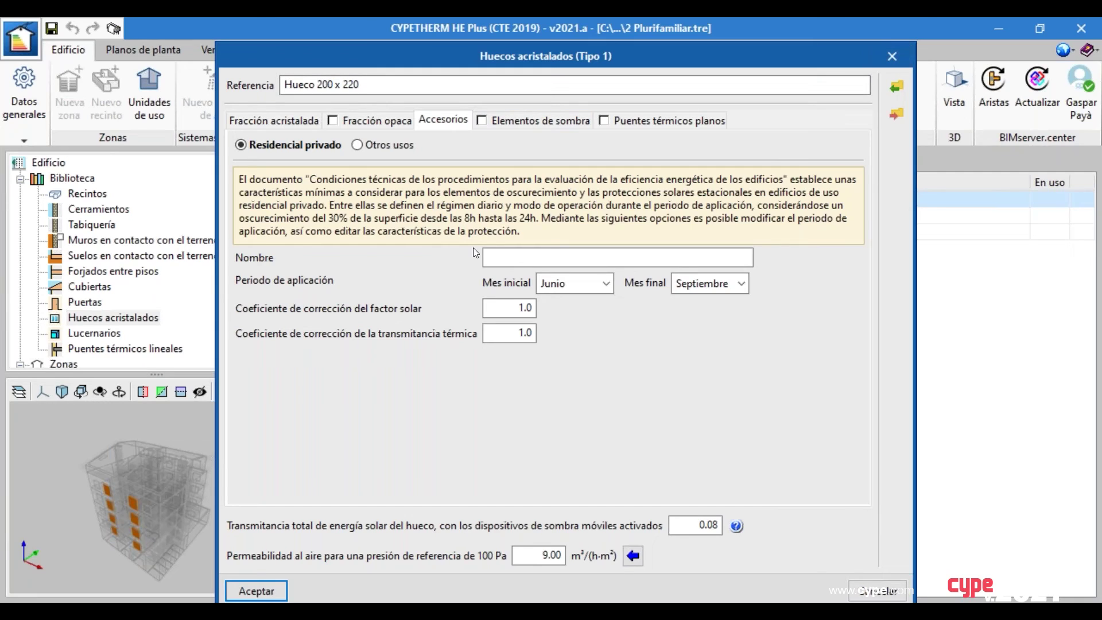
left_click(890, 56)
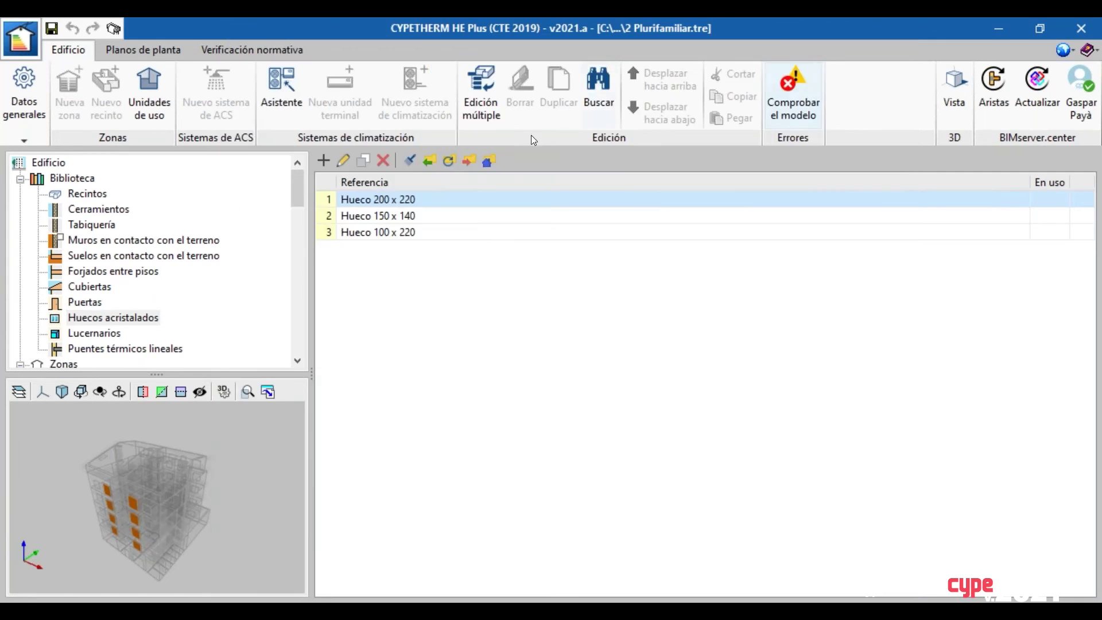
Open the ventilation and infiltration settings of zone Z02 - Vivienda 1A, examine the Mecánica ventilation type's options, and cancel the settings
scroll(147, 331, "down", 3)
left_click(110, 317)
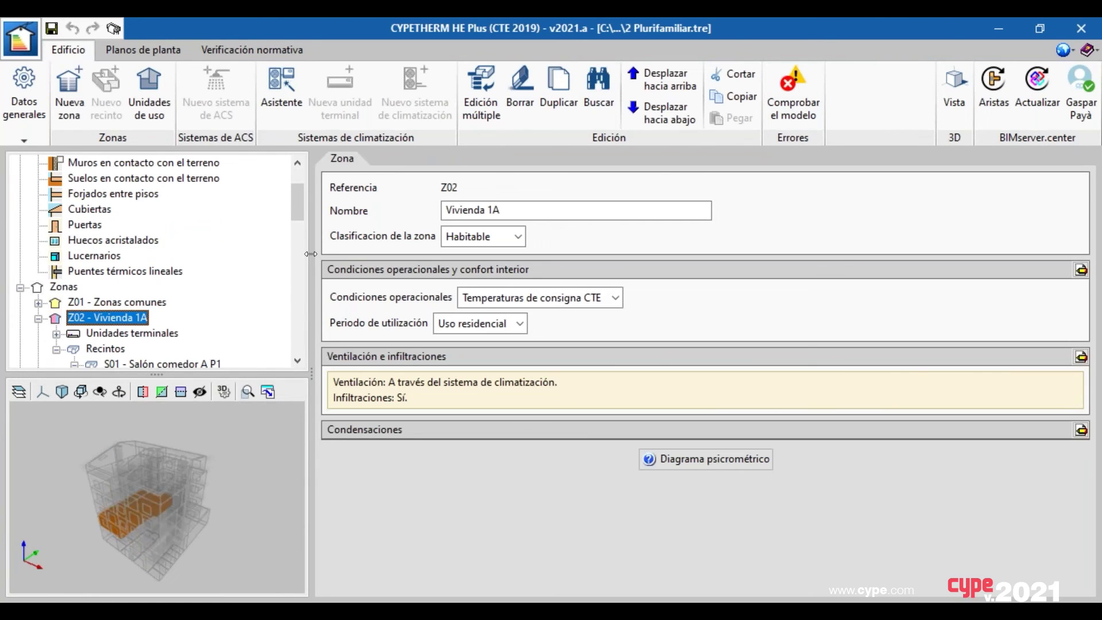
left_click(1081, 357)
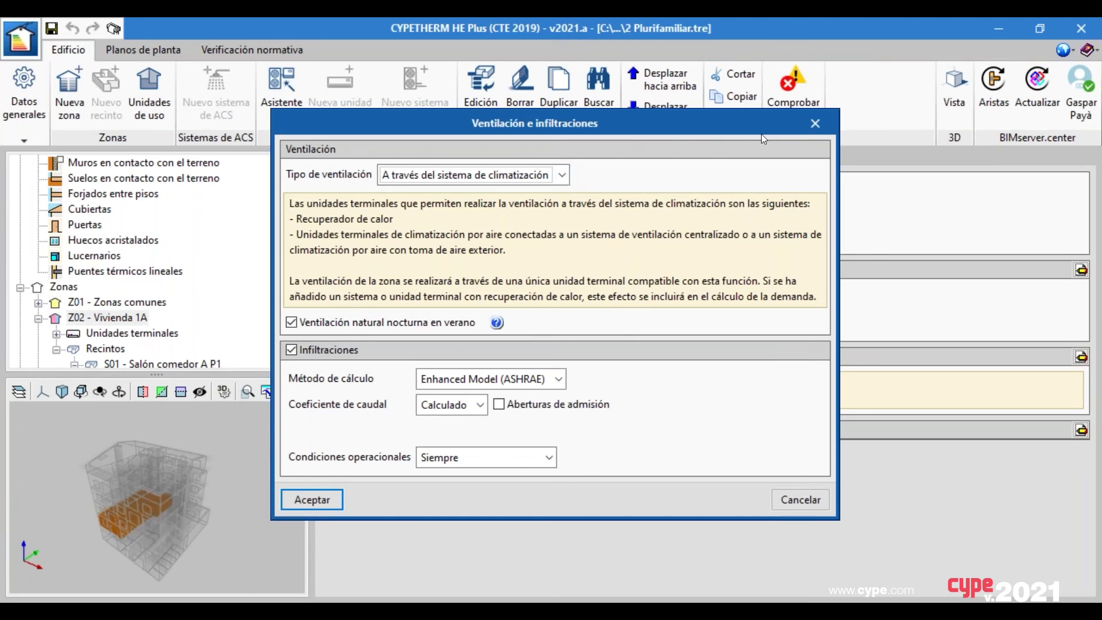
left_click(562, 176)
left_click(540, 198)
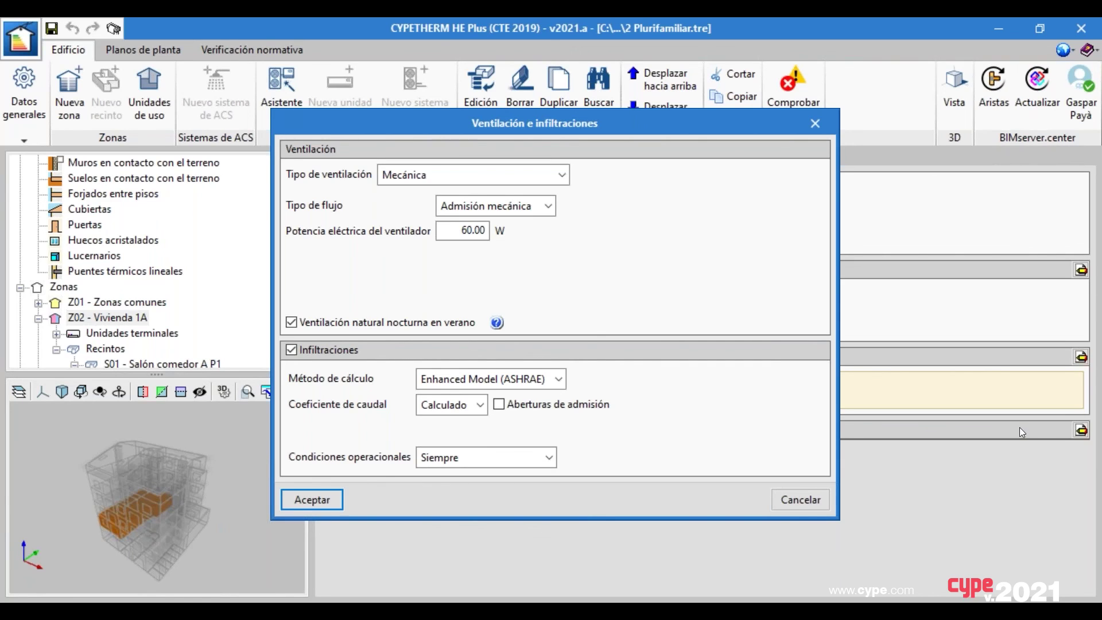
left_click(799, 499)
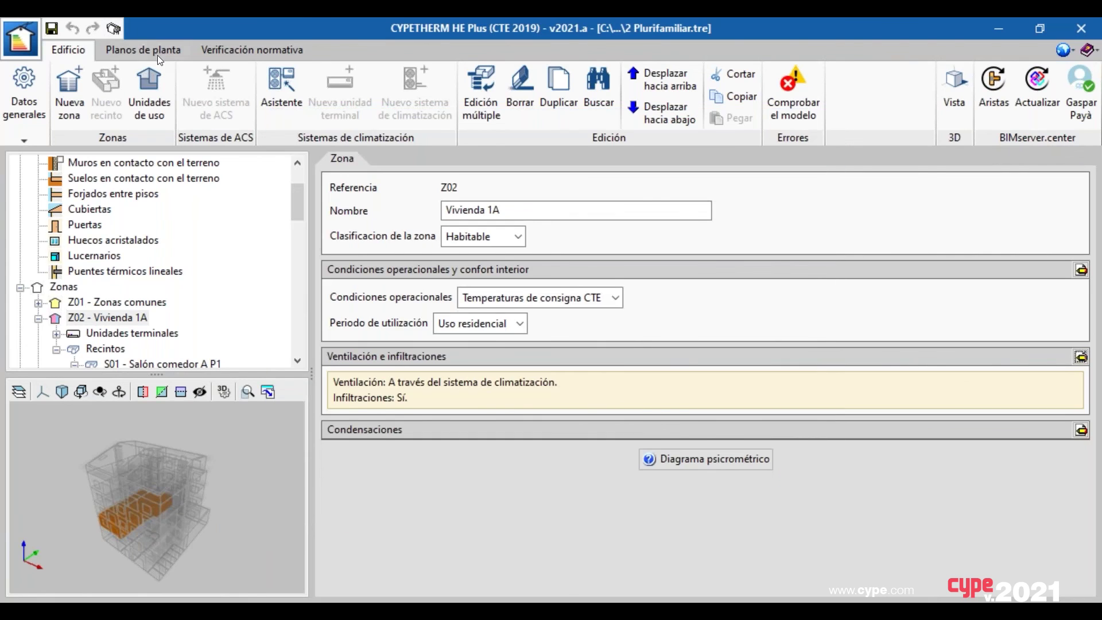
Open the calculation options for the regulatory verification, read the help on Equipos suplementarios disponibles, and close the help
left_click(222, 48)
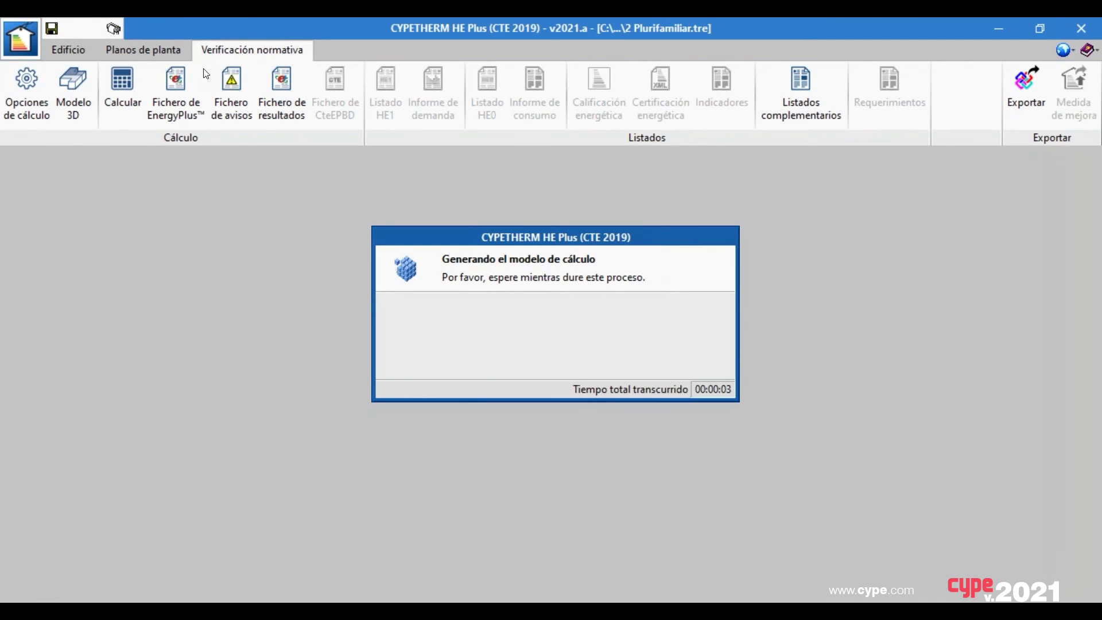
left_click(225, 91)
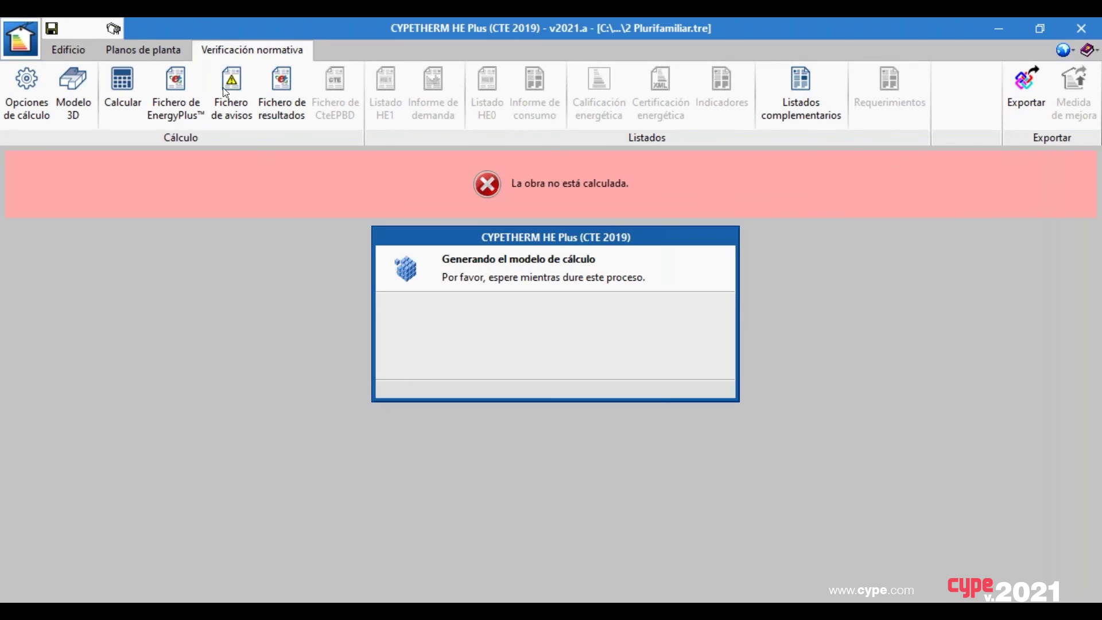
left_click(109, 106)
left_click(434, 262)
left_click(434, 261)
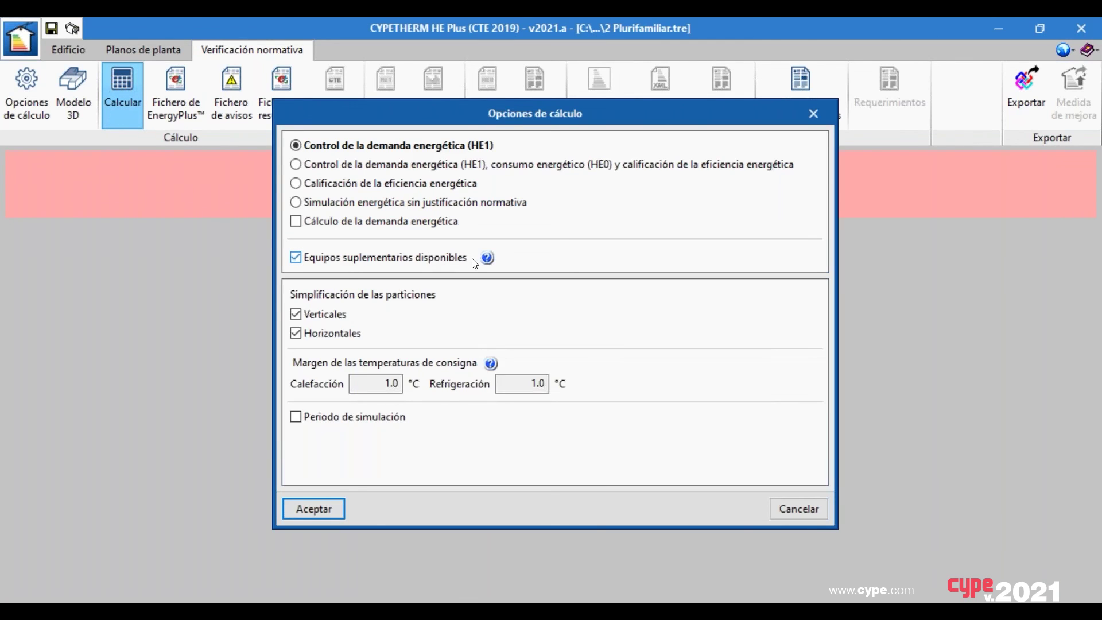
left_click(487, 259)
left_click_drag(493, 253, 483, 225)
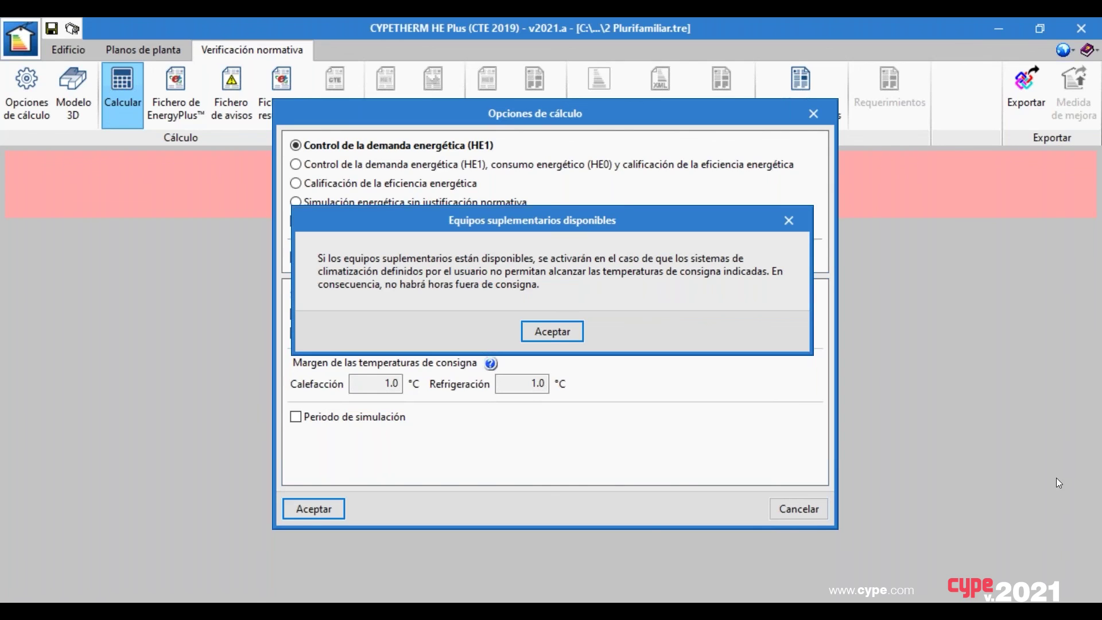
left_click(579, 330)
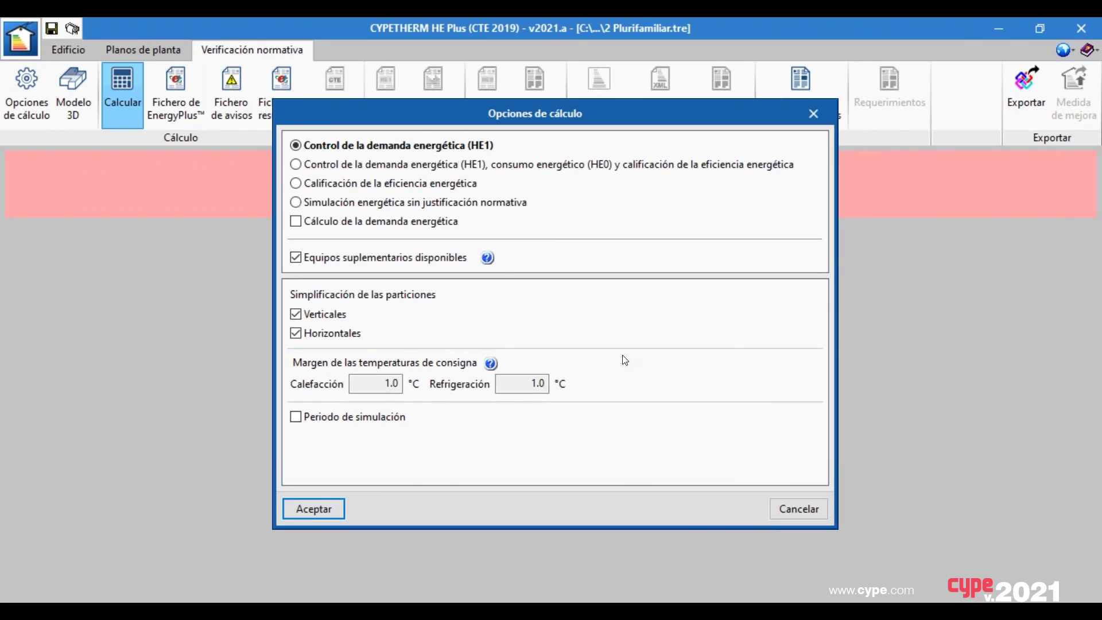